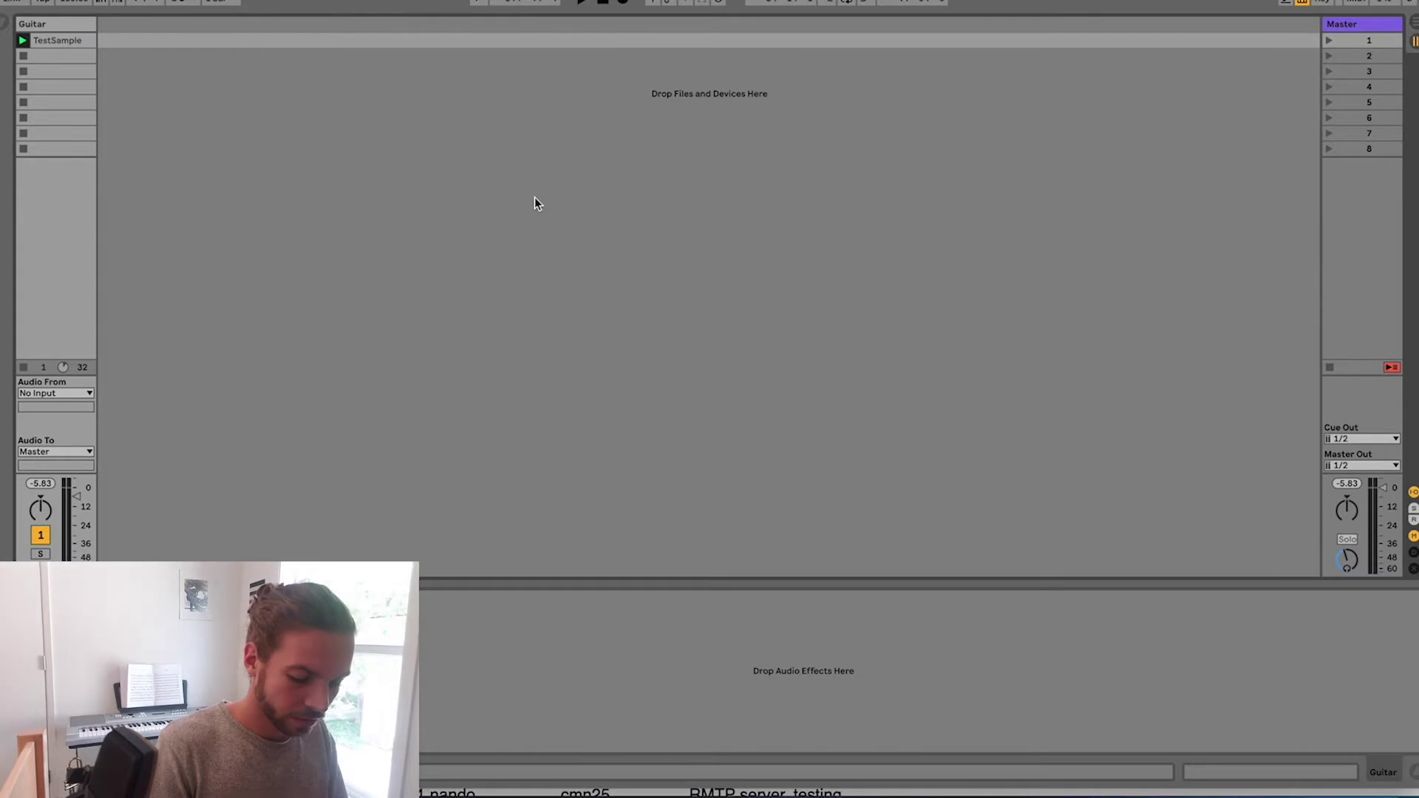
- Open the JACK Audio Connection Kit, start its audio server and check the setup parameters
key(super+space)
text(q)
key(Return)
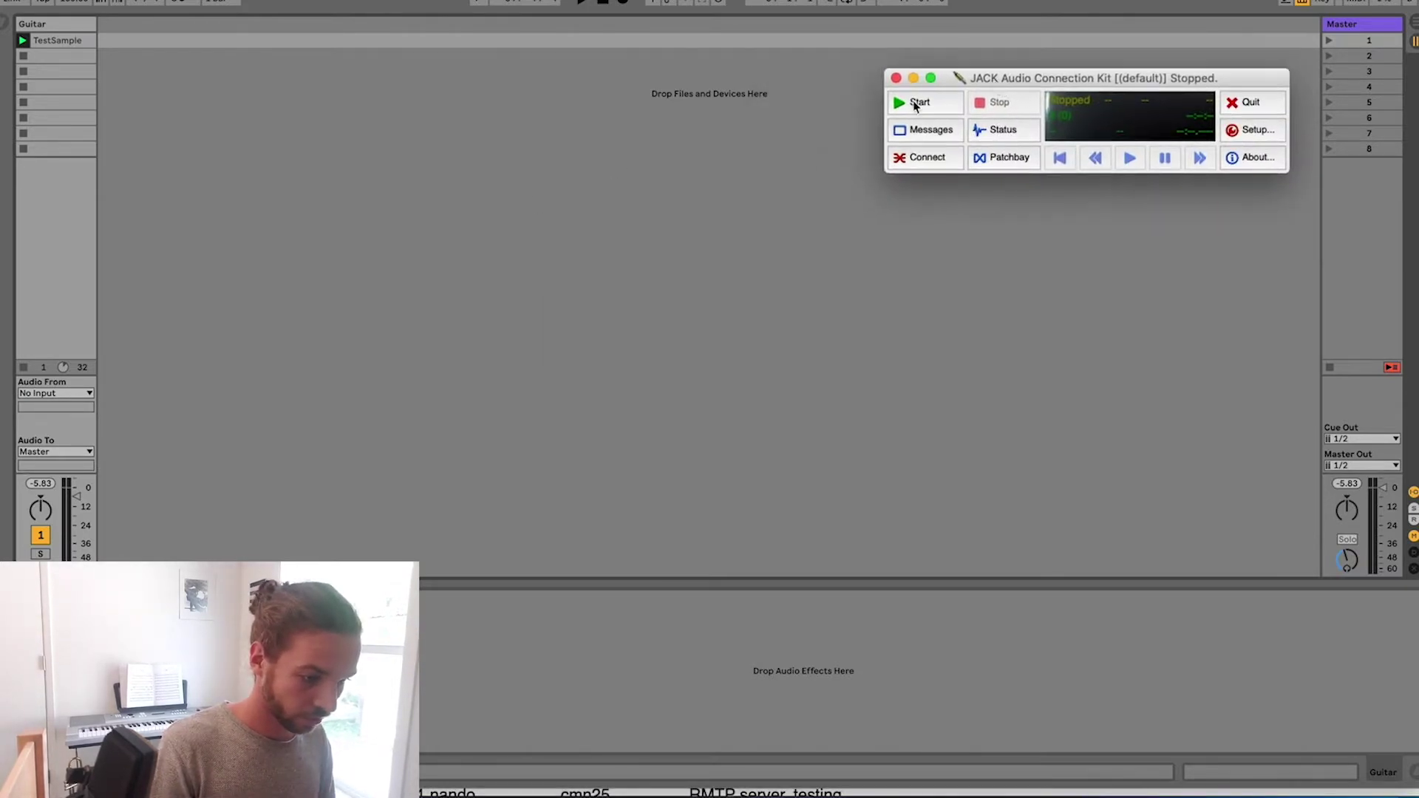
click(909, 102)
click(1230, 131)
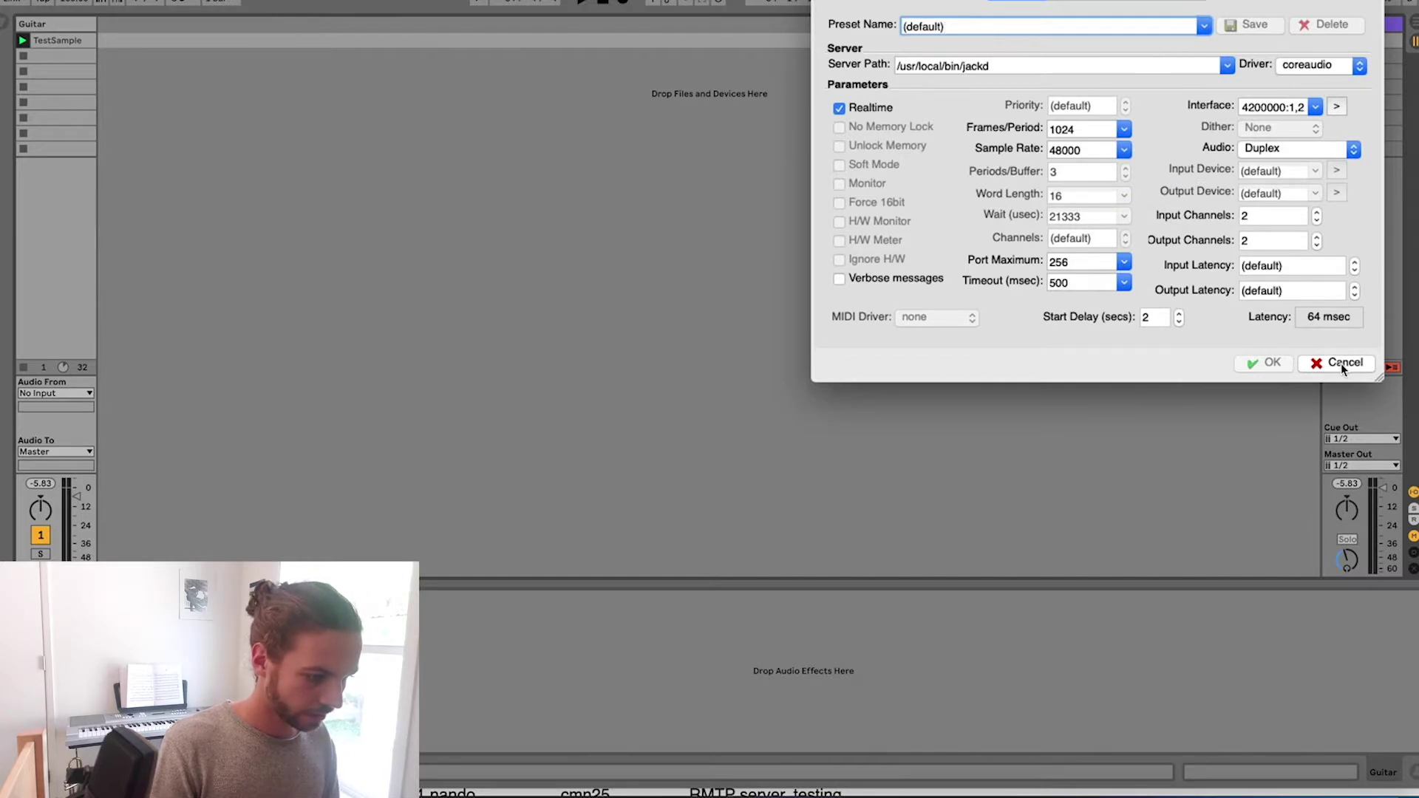
click(1340, 362)
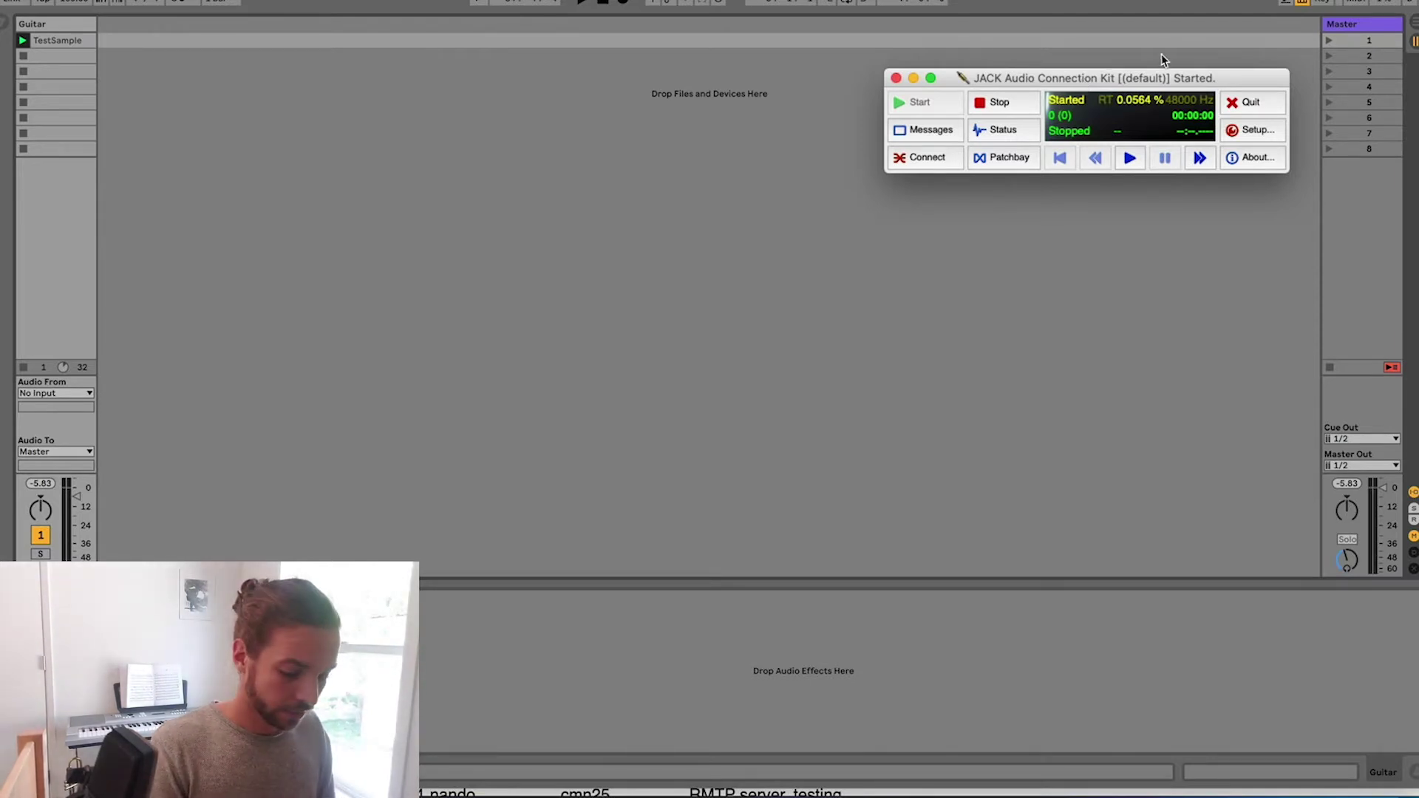
- Set US-2x2 as both the input and the output device in the macOS Sound preferences
key(super+space)
text(sound)
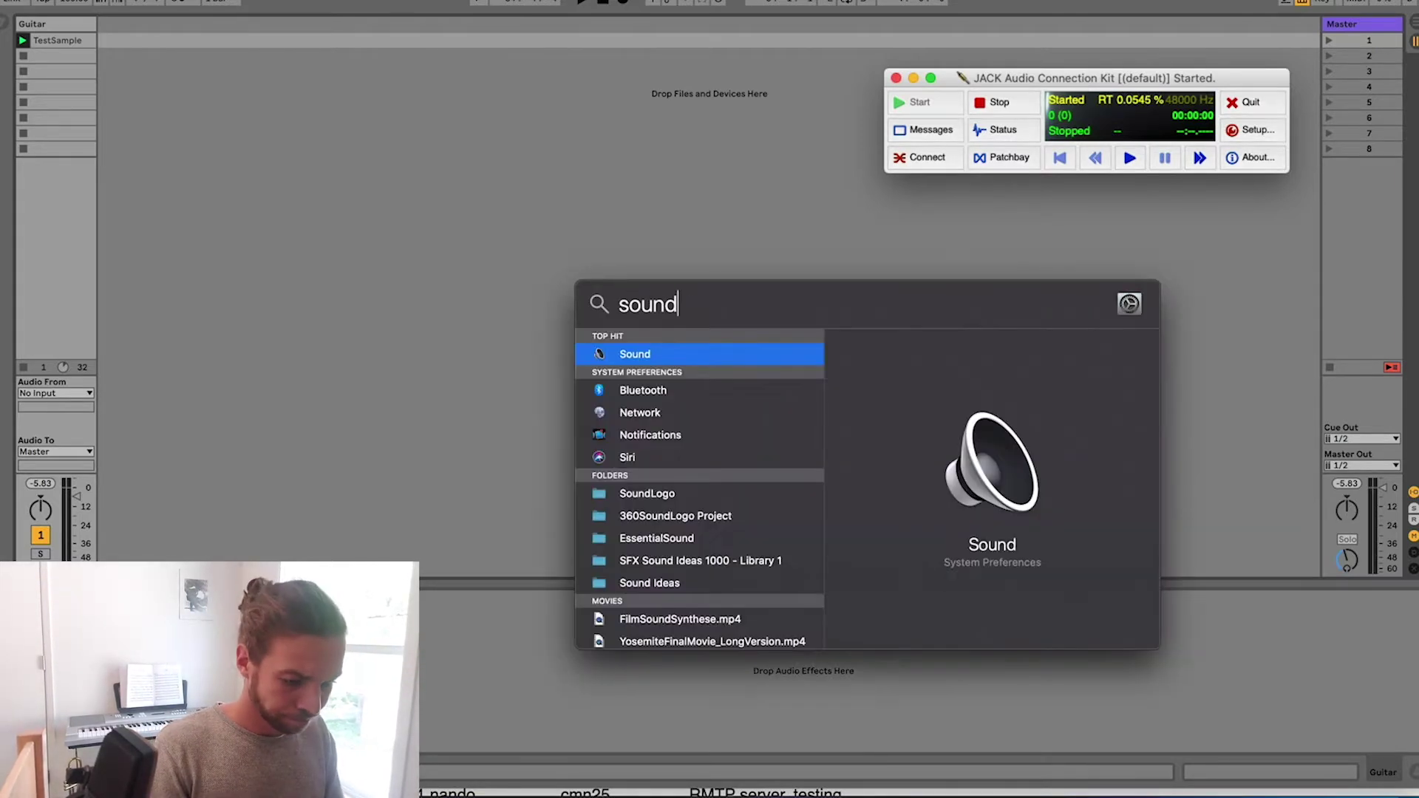
key(Return)
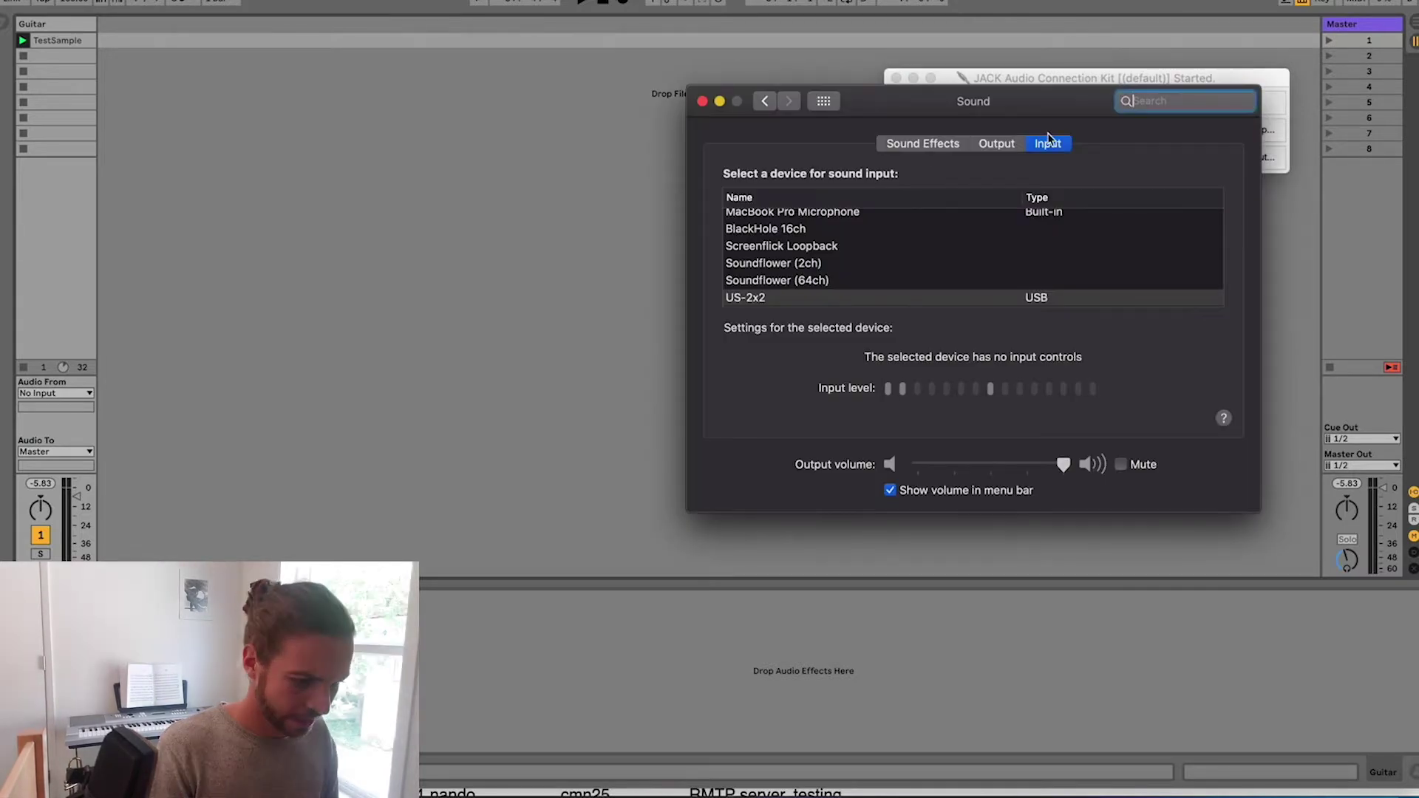
click(760, 301)
click(996, 144)
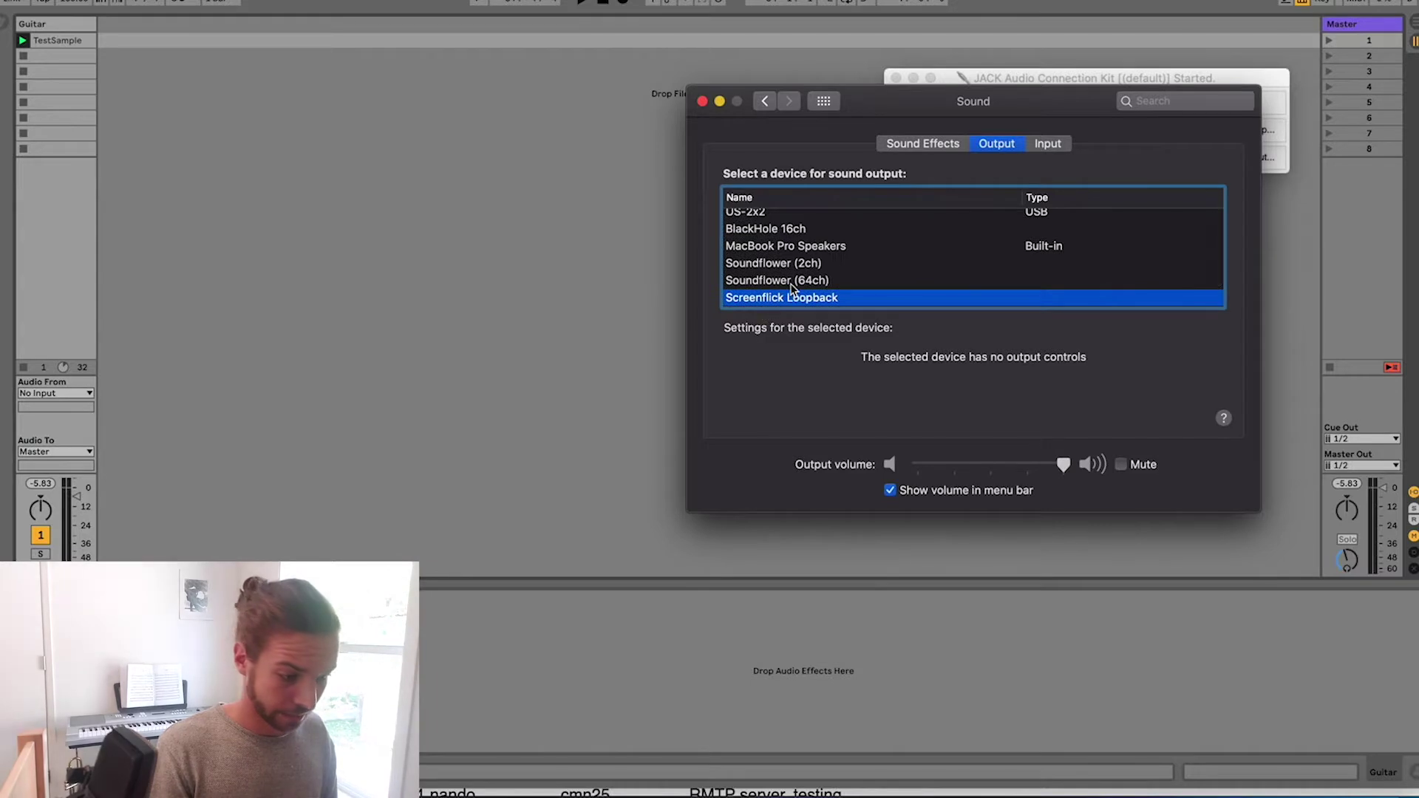
scroll(792, 288, down, 2)
scroll(792, 288, up, 3)
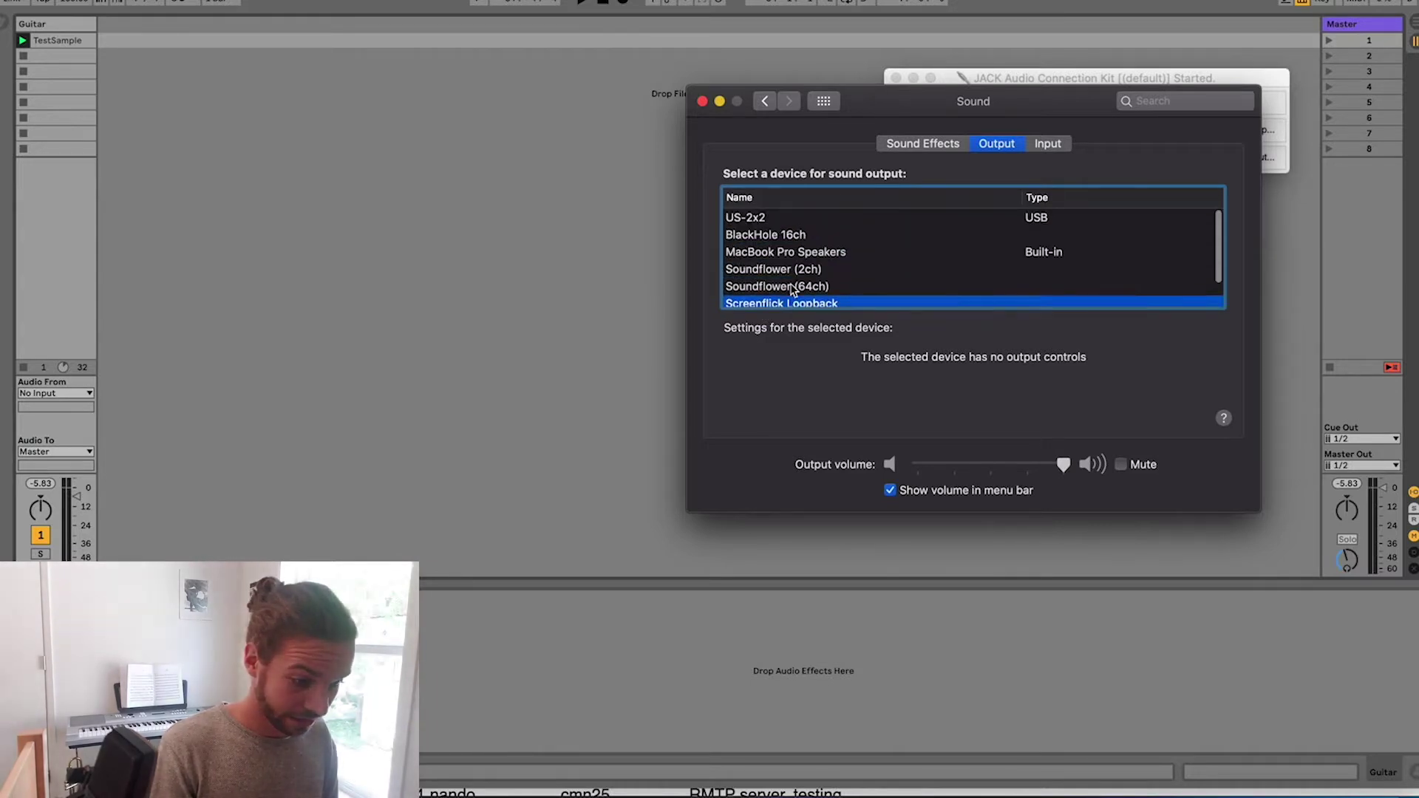
click(798, 218)
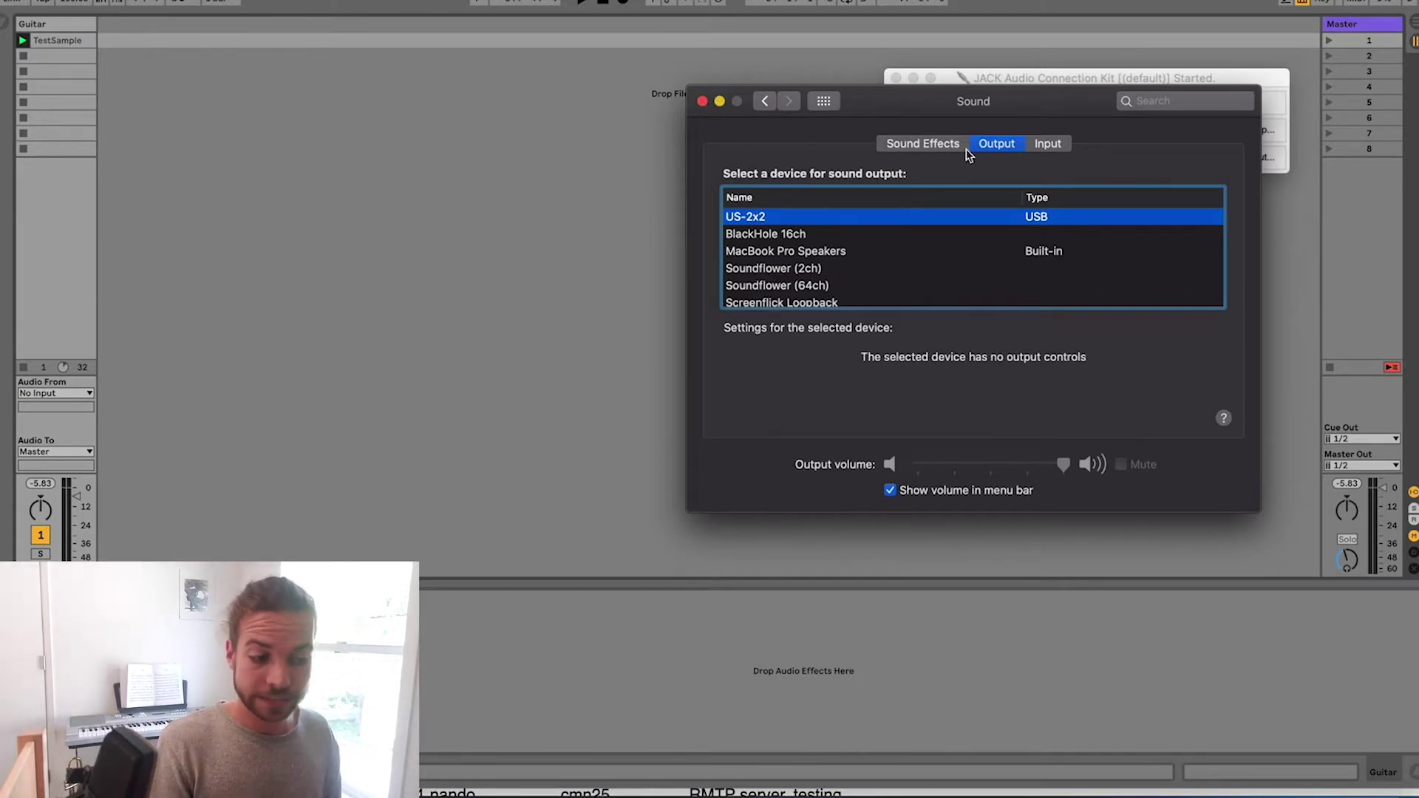
click(702, 102)
- Open Audio MIDI Setup and check the US-2x2 device's settings and its sound input and output assignment options
key(super+space)
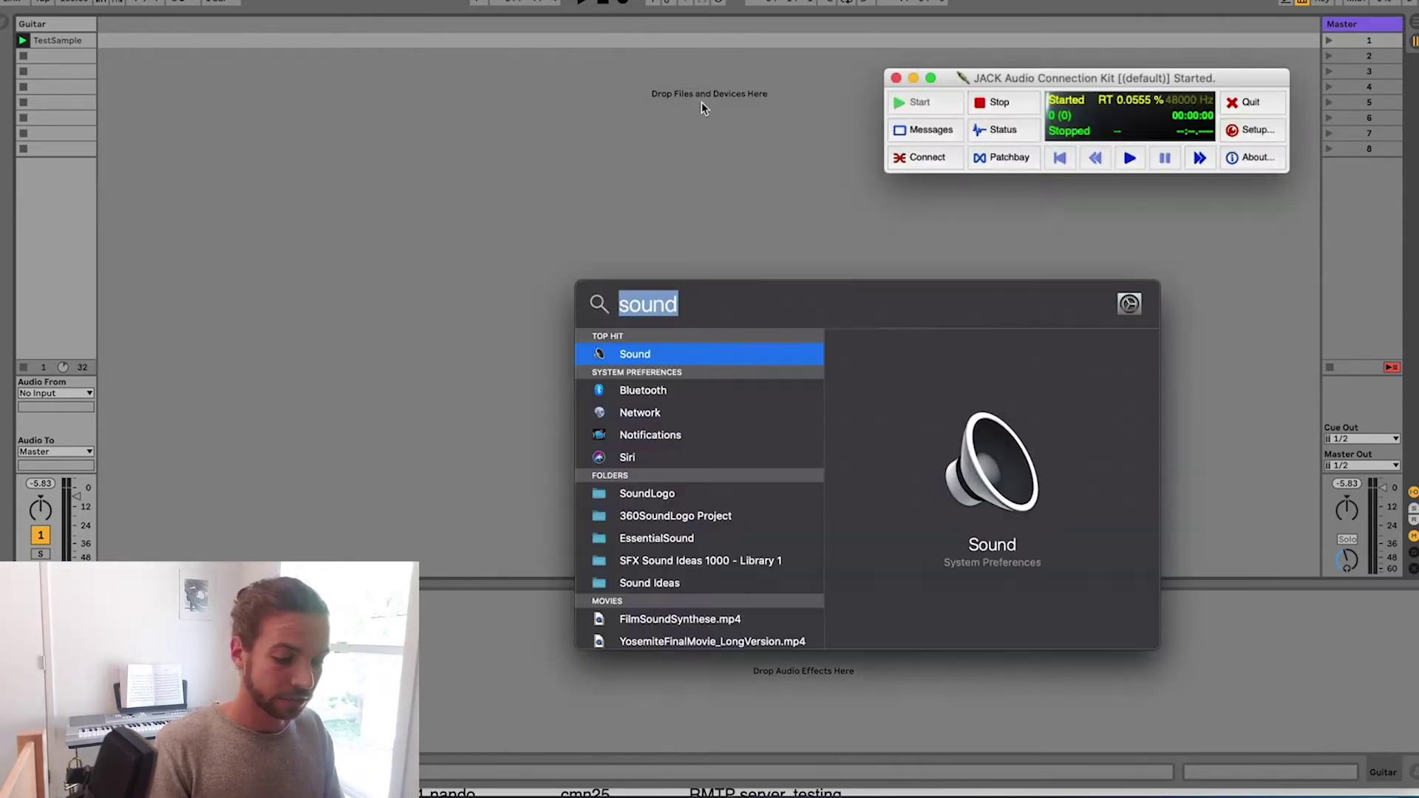
text(audio)
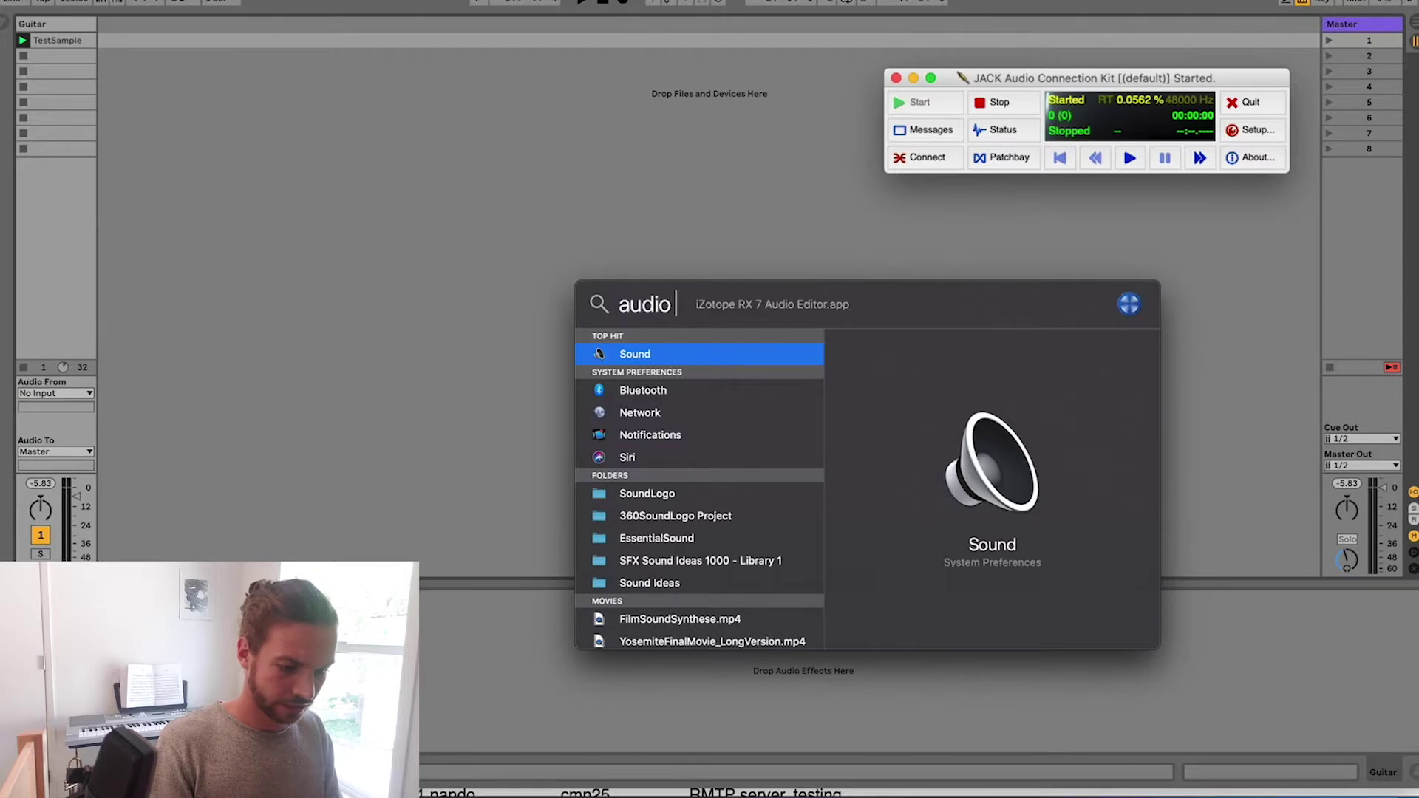
text( midi)
key(Return)
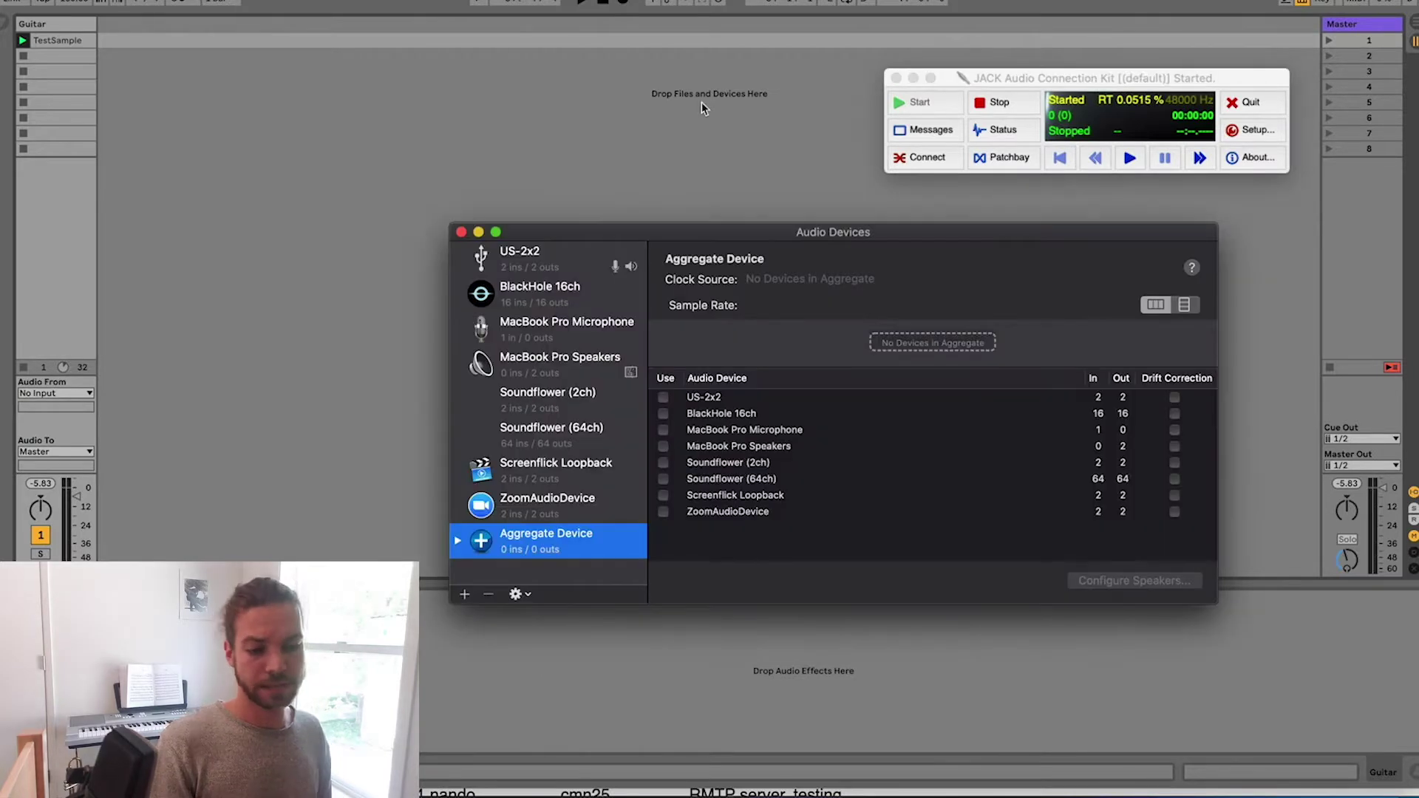
click(551, 269)
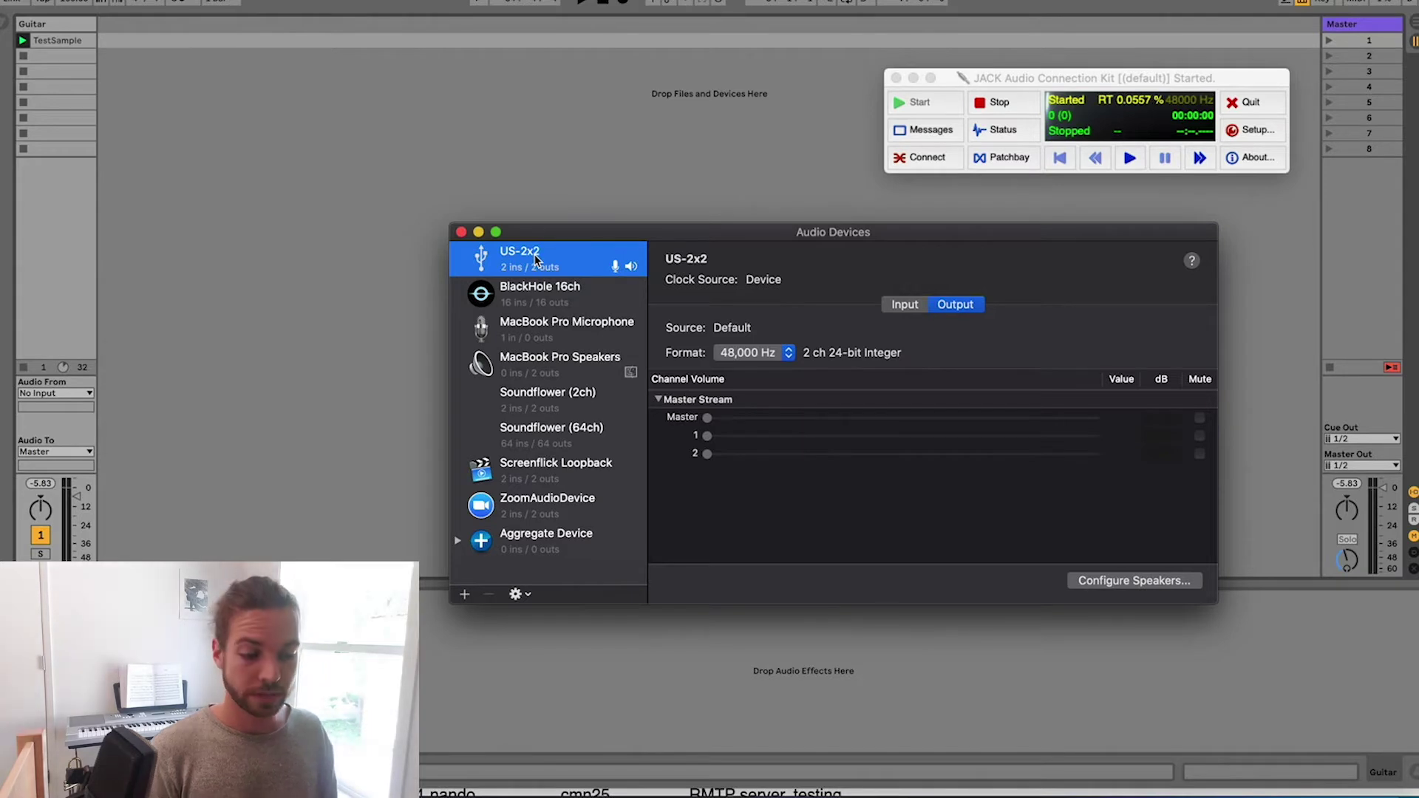
right_click(536, 258)
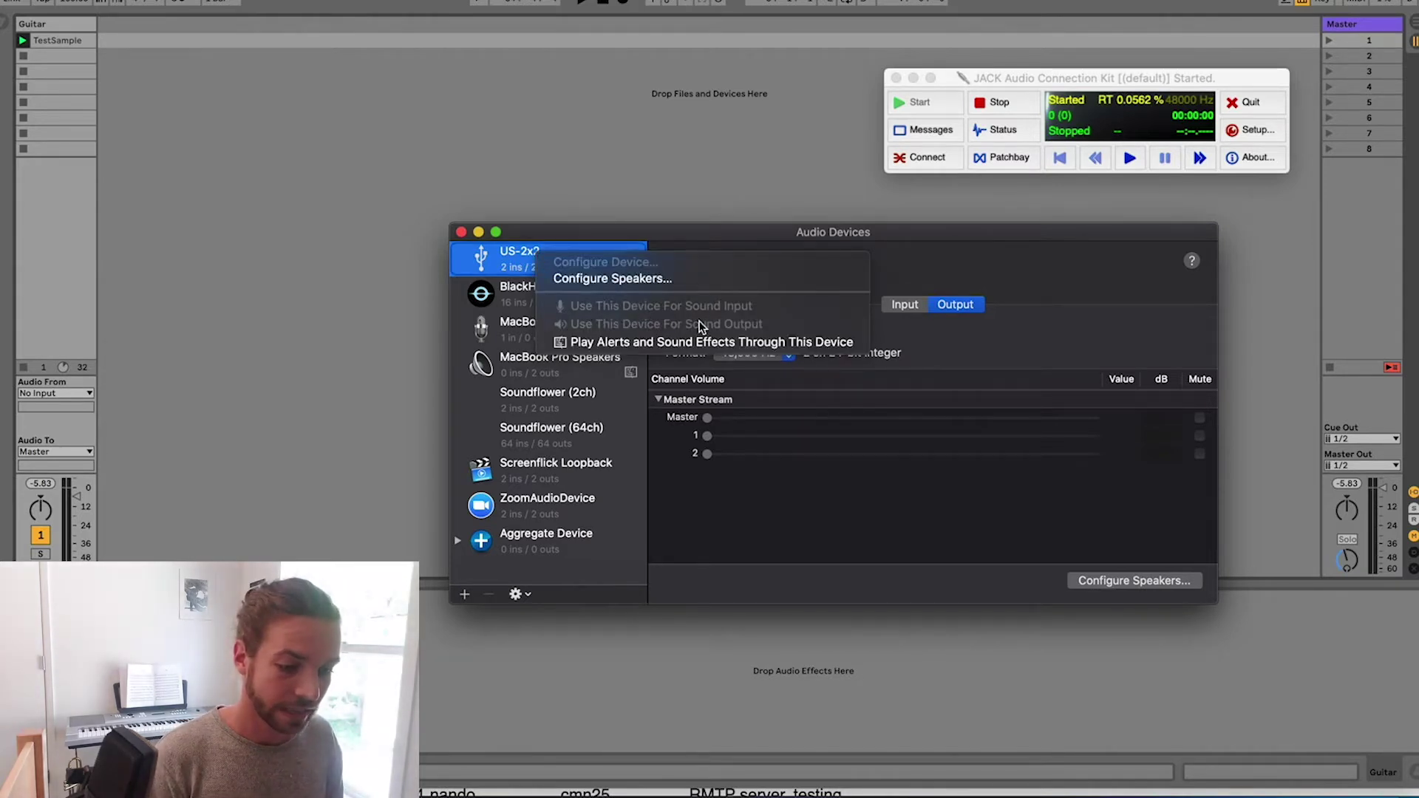
click(610, 234)
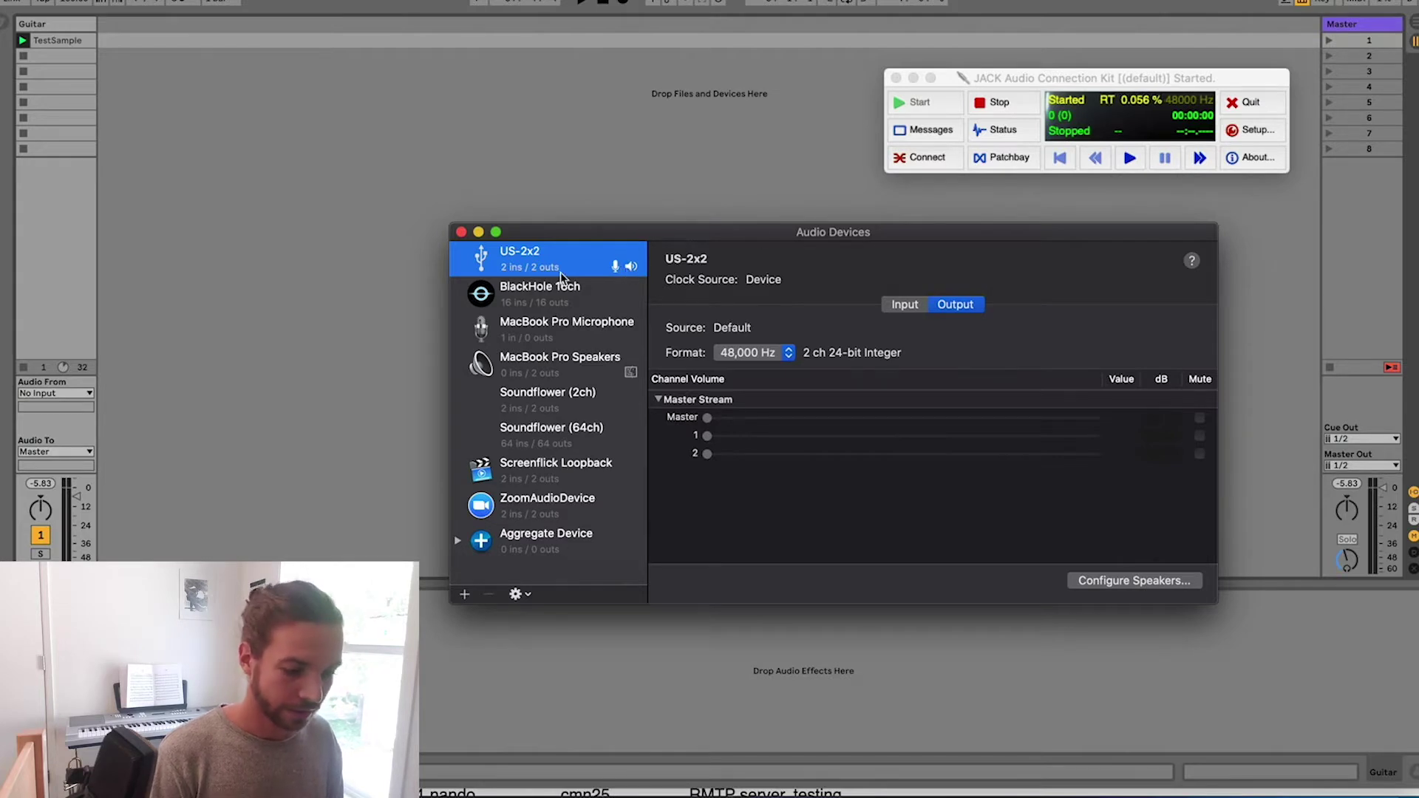
- Restart the JACK audio server by stopping it and starting it again
click(1000, 103)
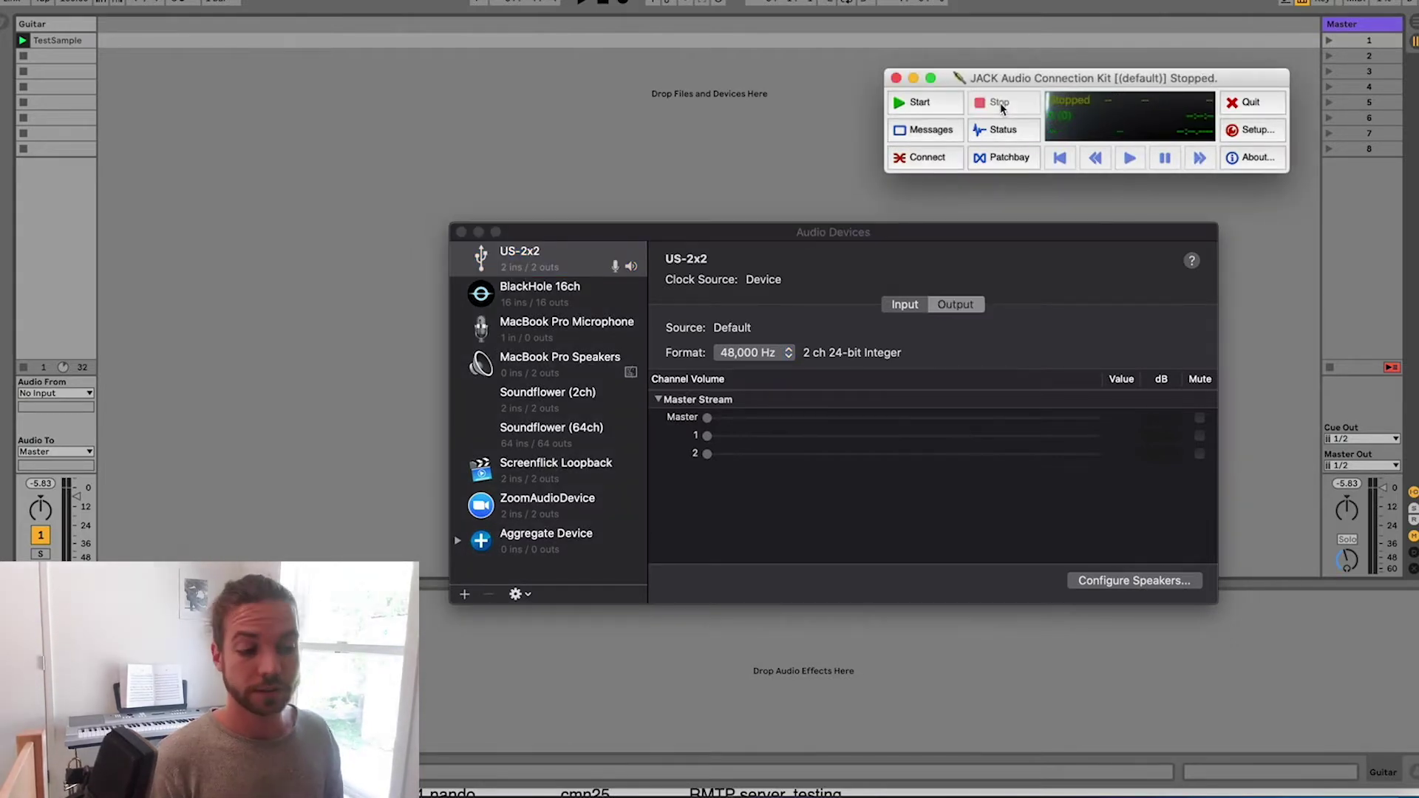
click(934, 101)
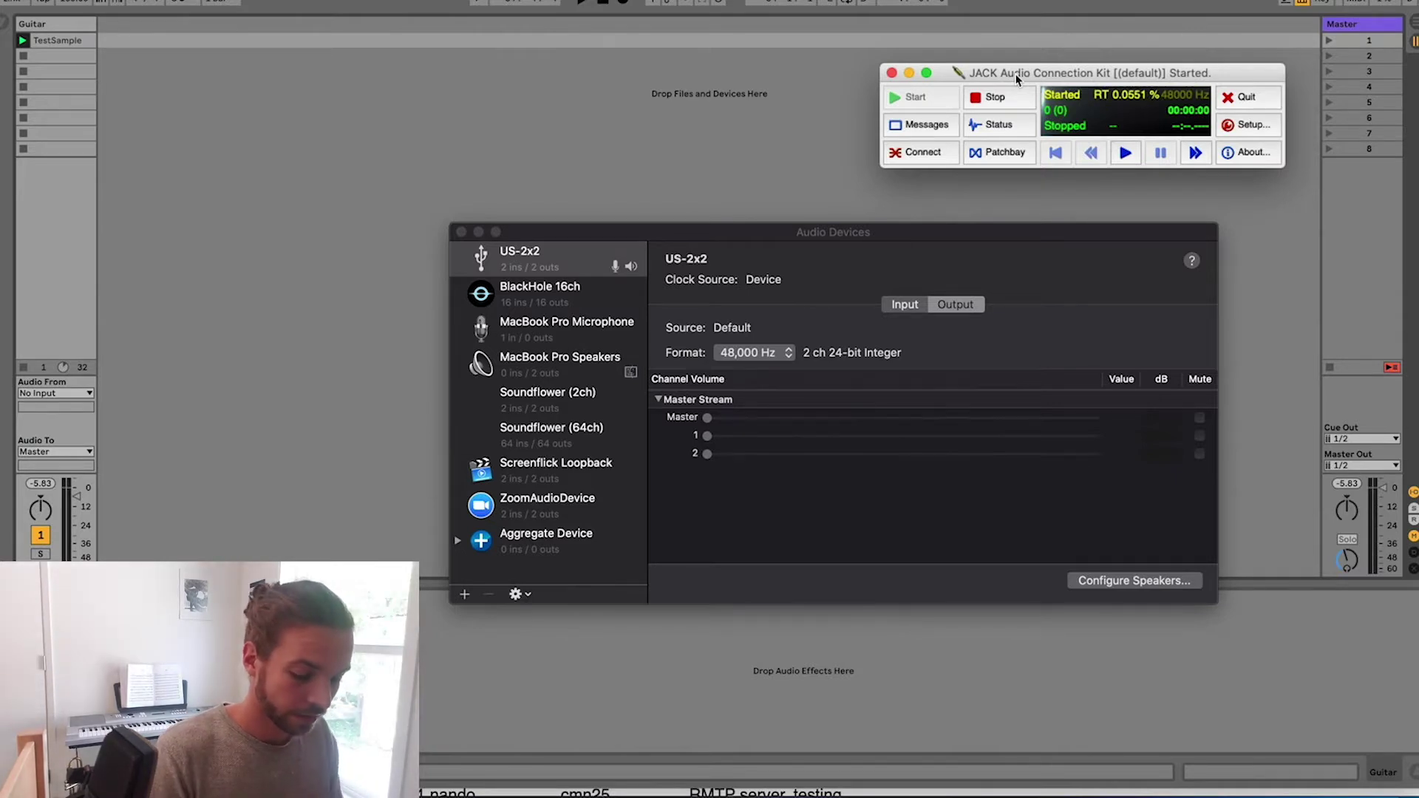
- Open Terminal and run jacktrip -C 171.64.197.165 to connect as a client to the JackTrip server
key(super+space)
text(terminal)
key(Return)
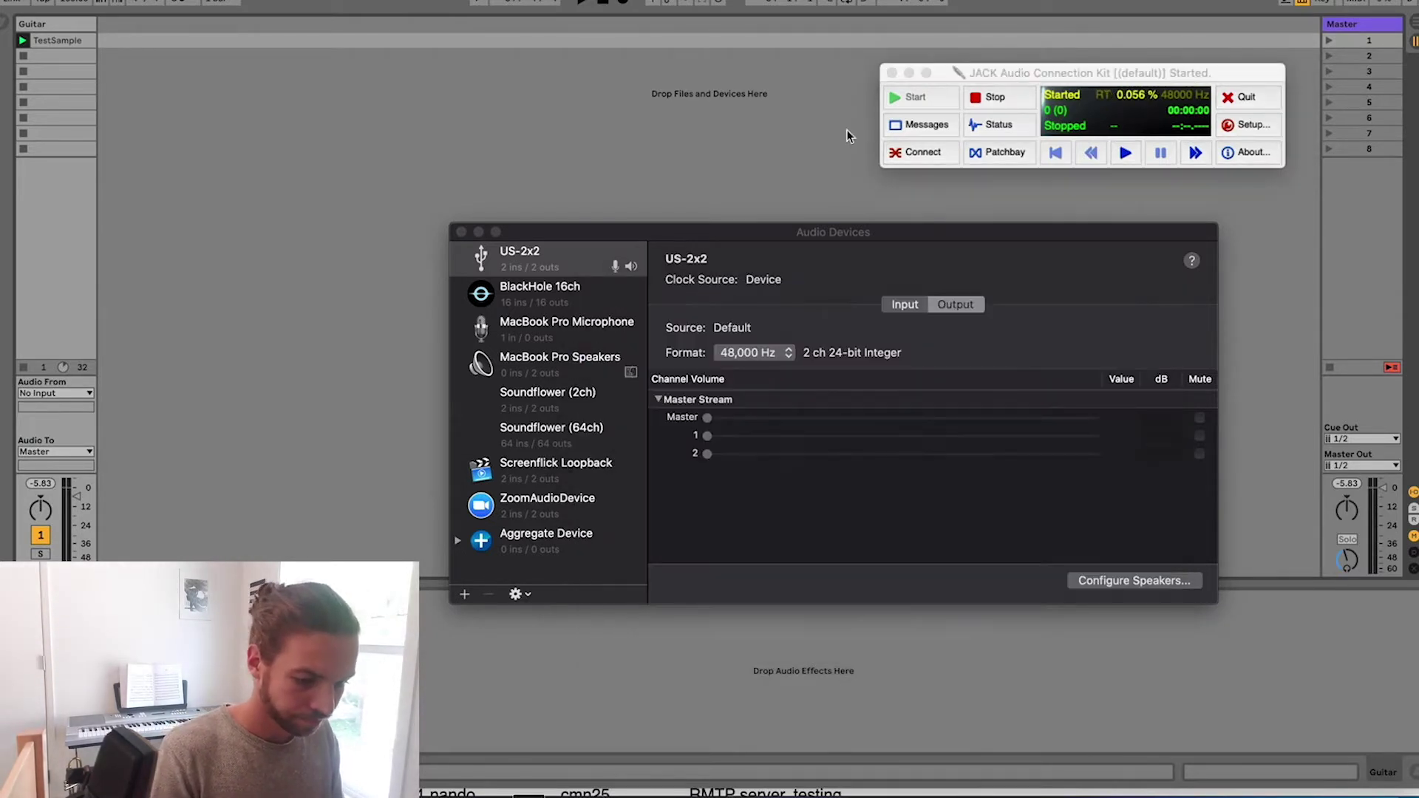
drag(111, 9, 175, 11)
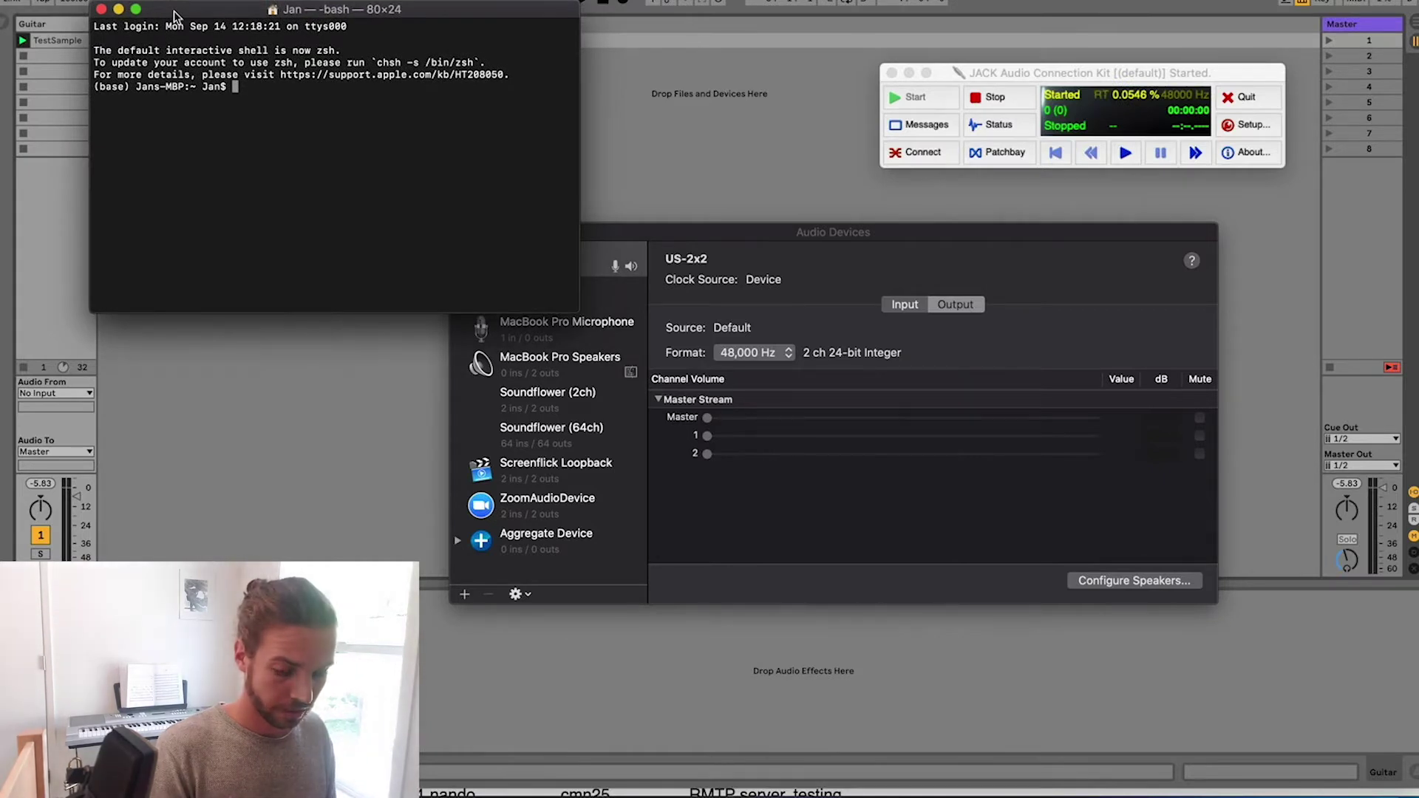
text(jacktrip -C 171.64.197.160)
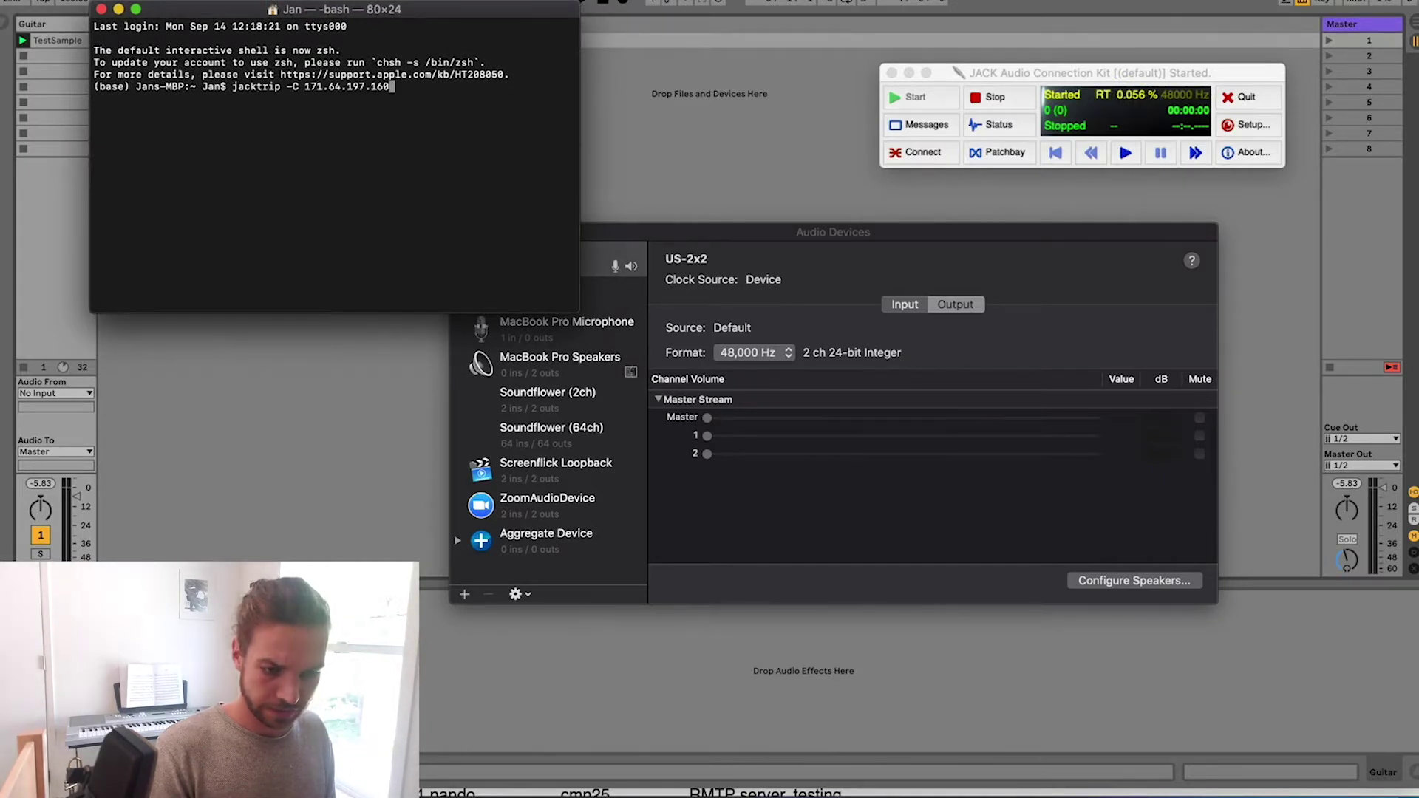
key(Return)
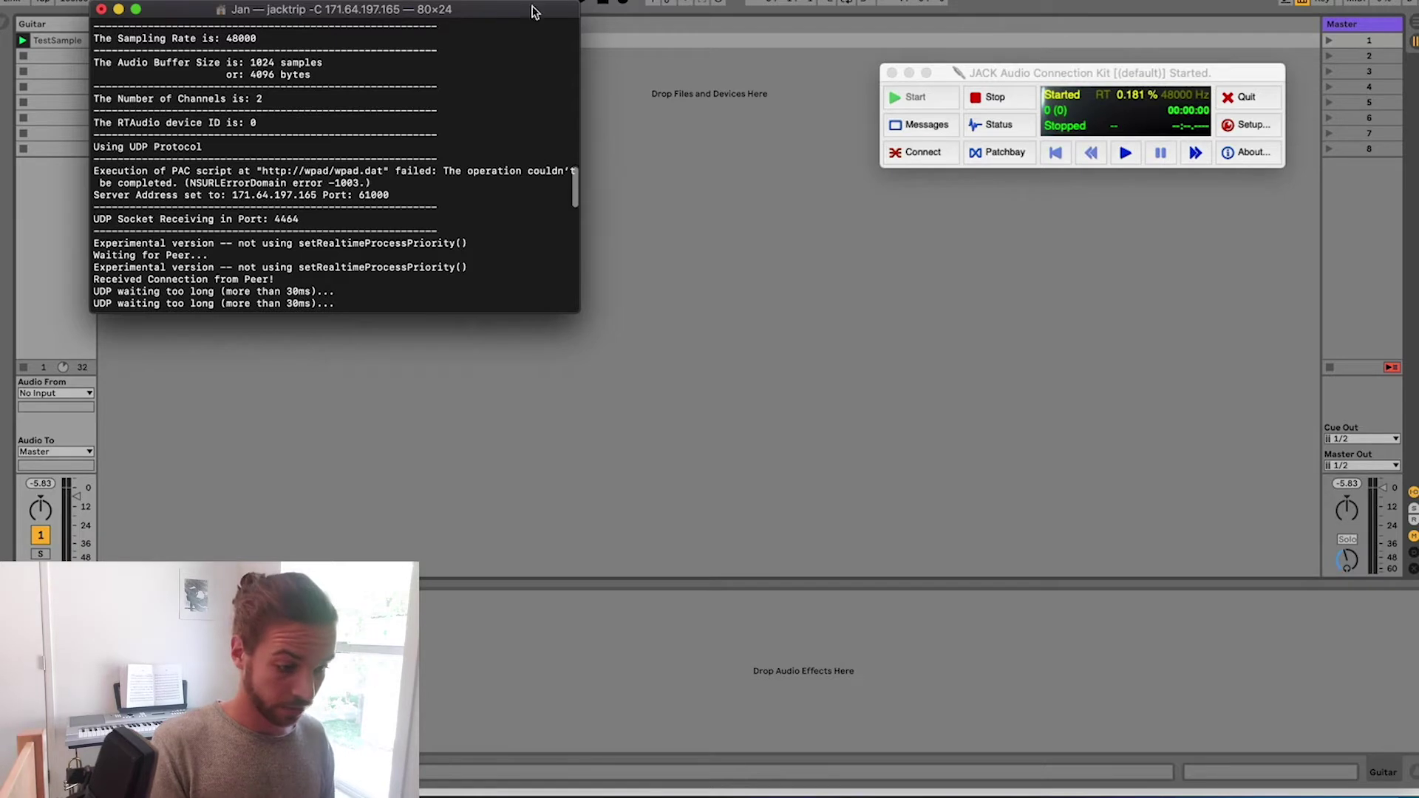
- Expand all audio clients in JACK's Connections window and remove every existing connection between them
click(924, 152)
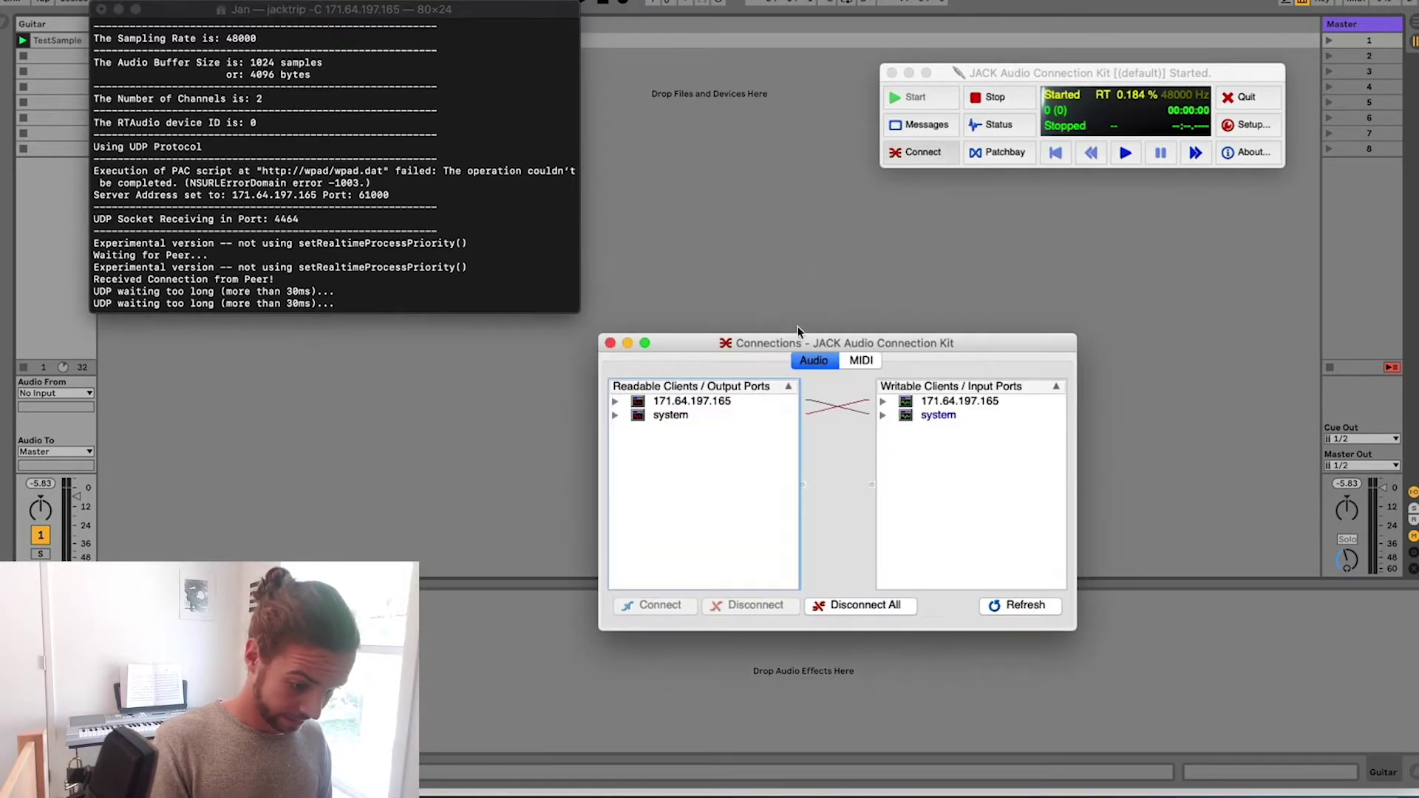
drag(796, 344, 939, 253)
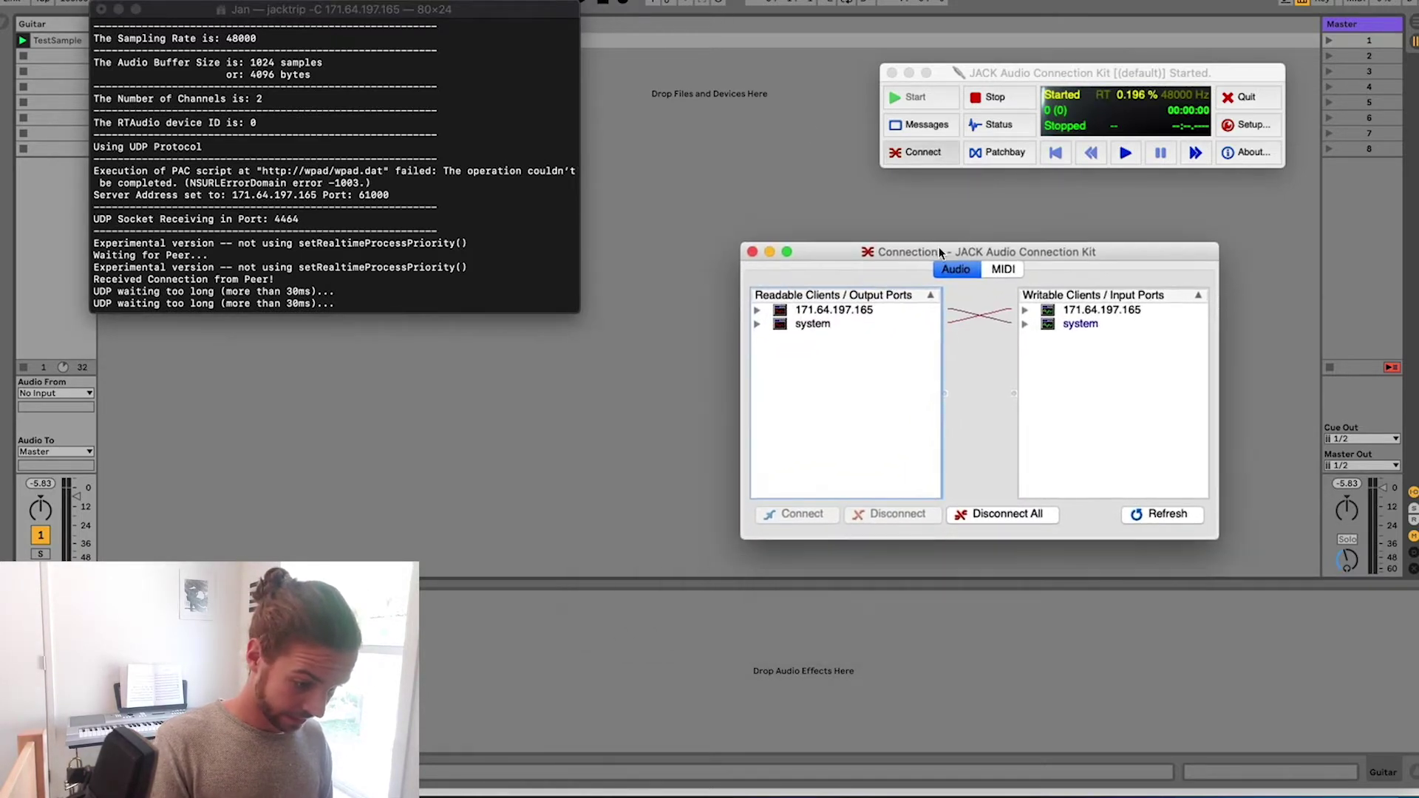
click(757, 324)
click(757, 310)
click(1025, 324)
click(1024, 310)
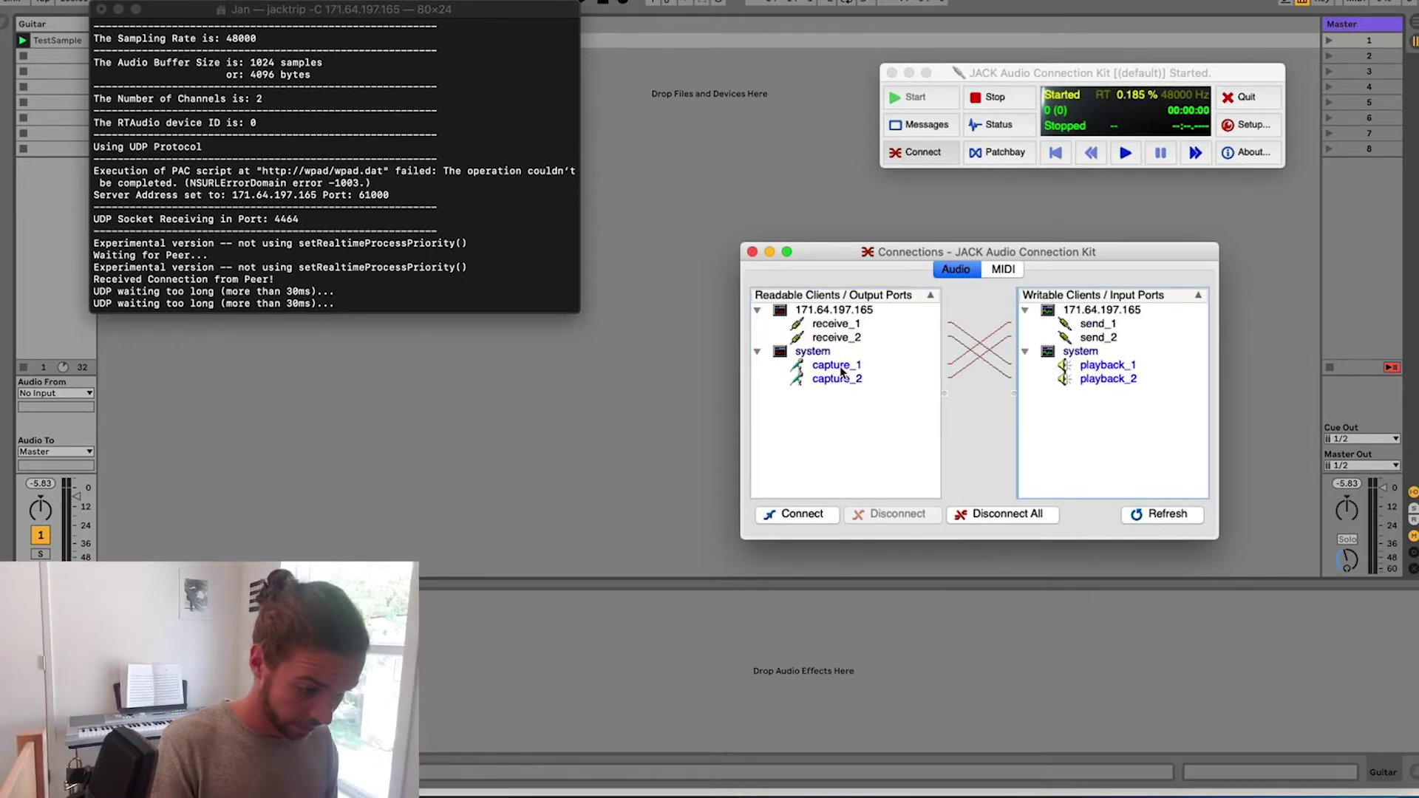
click(988, 518)
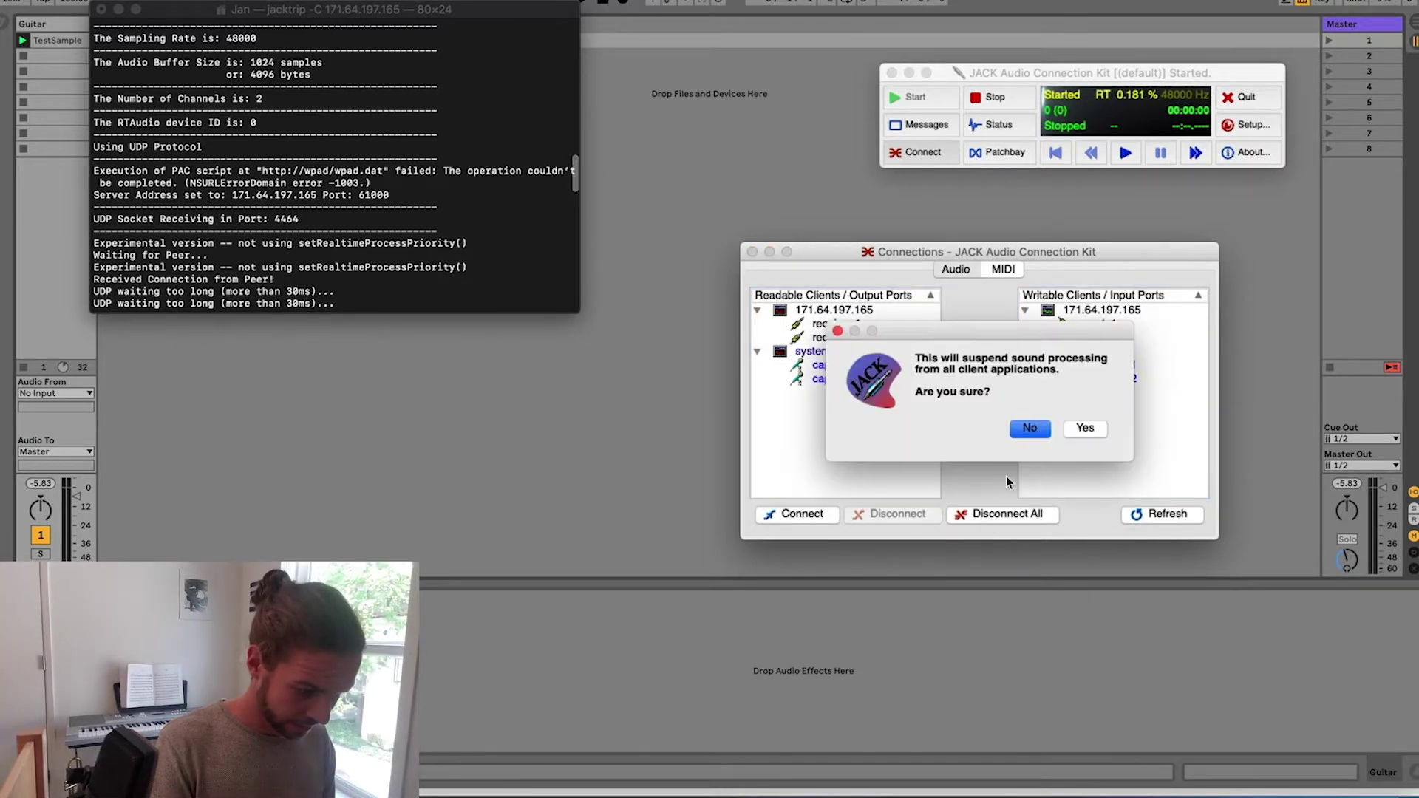
click(1076, 431)
- Connect the system's capture_1 output to the send_1 input of the 171.64.197.165 client
click(857, 365)
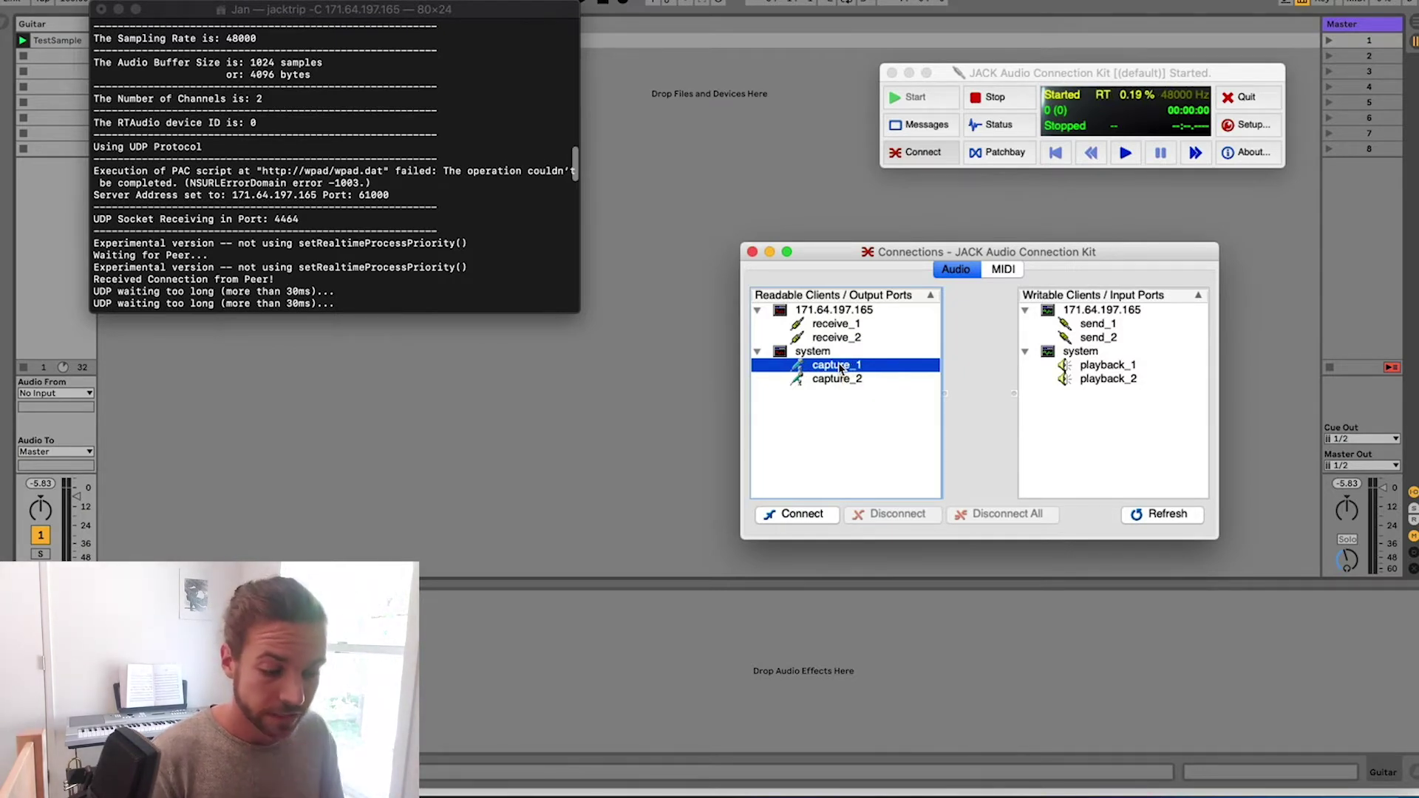
click(1098, 325)
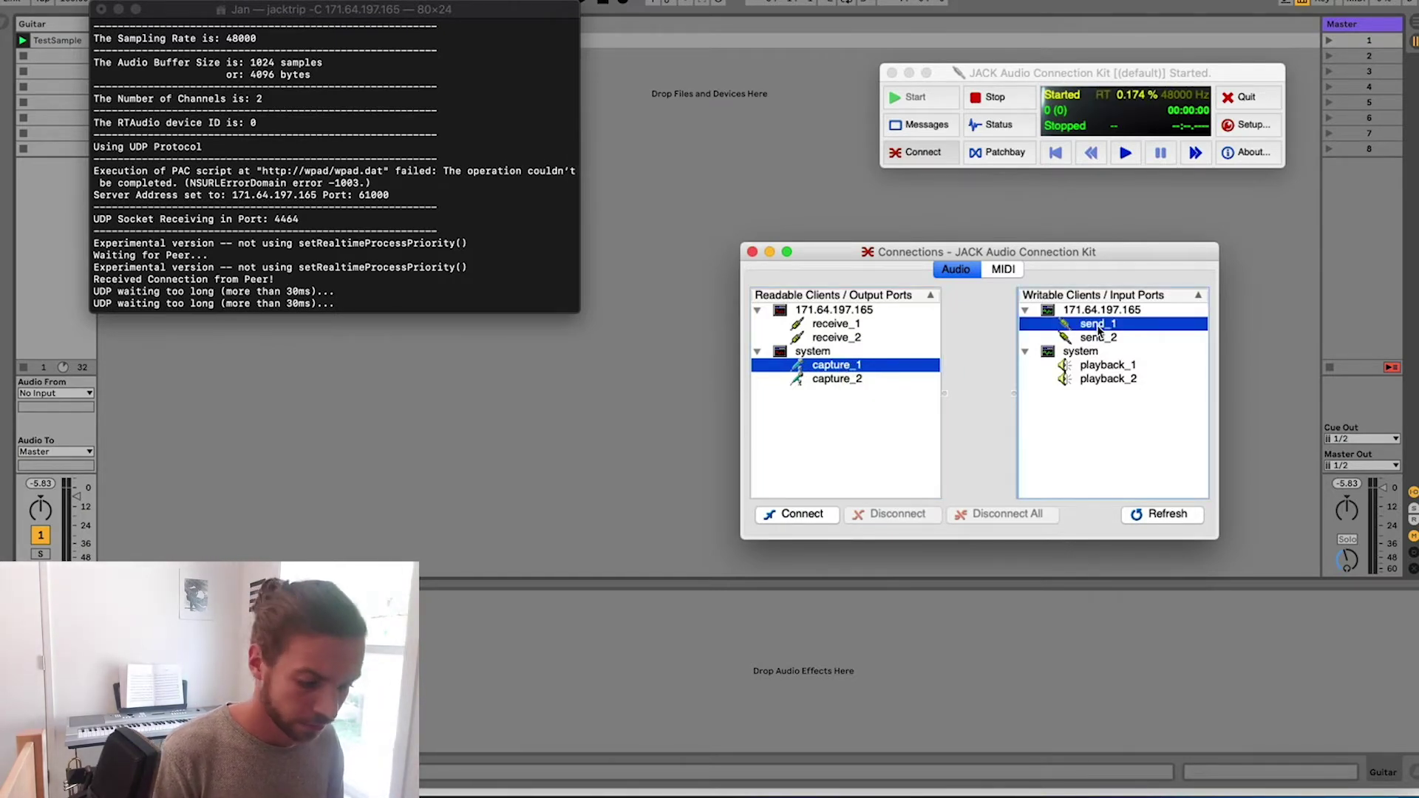
click(811, 514)
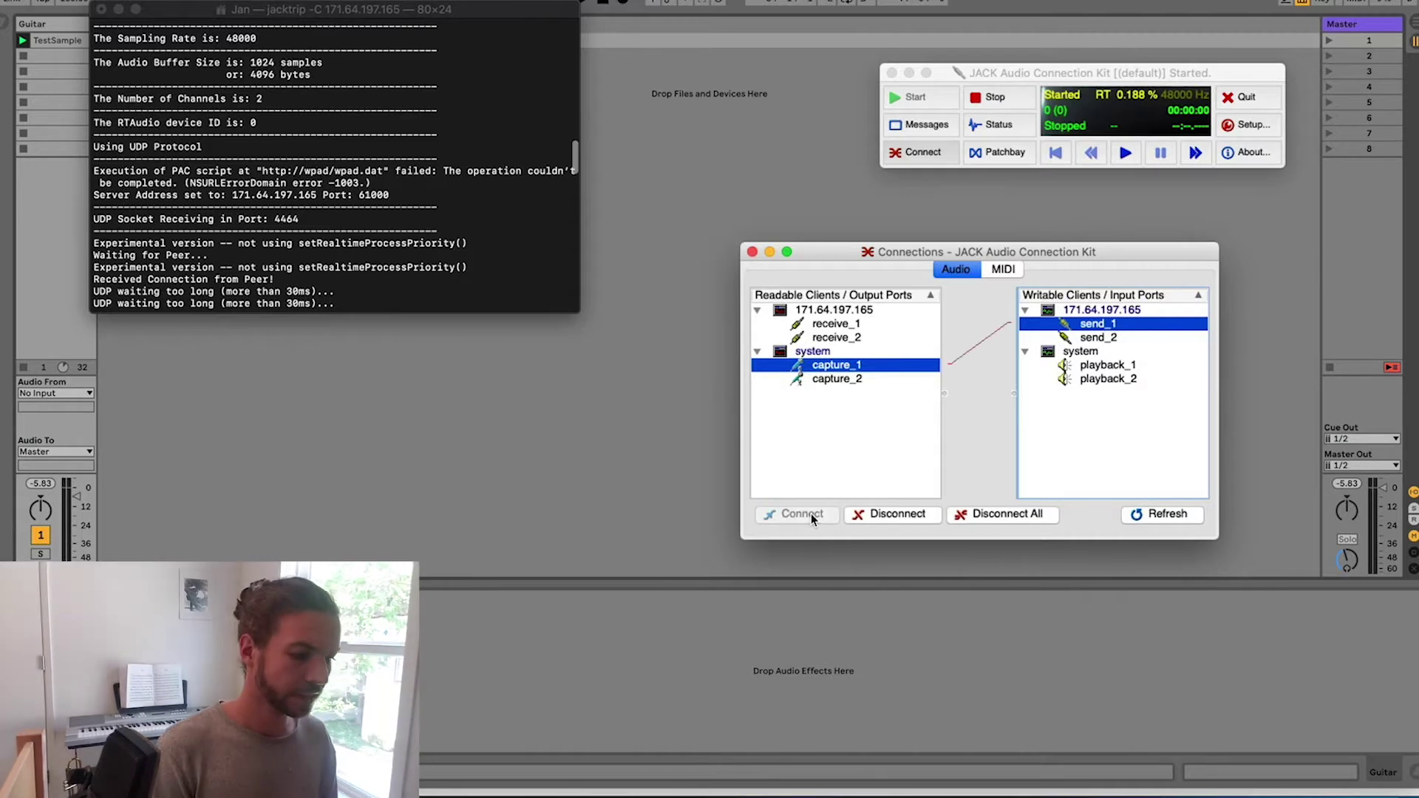
- Connect receive_1 of the 171.64.197.165 client to both playback_1 and playback_2 of the system
click(854, 326)
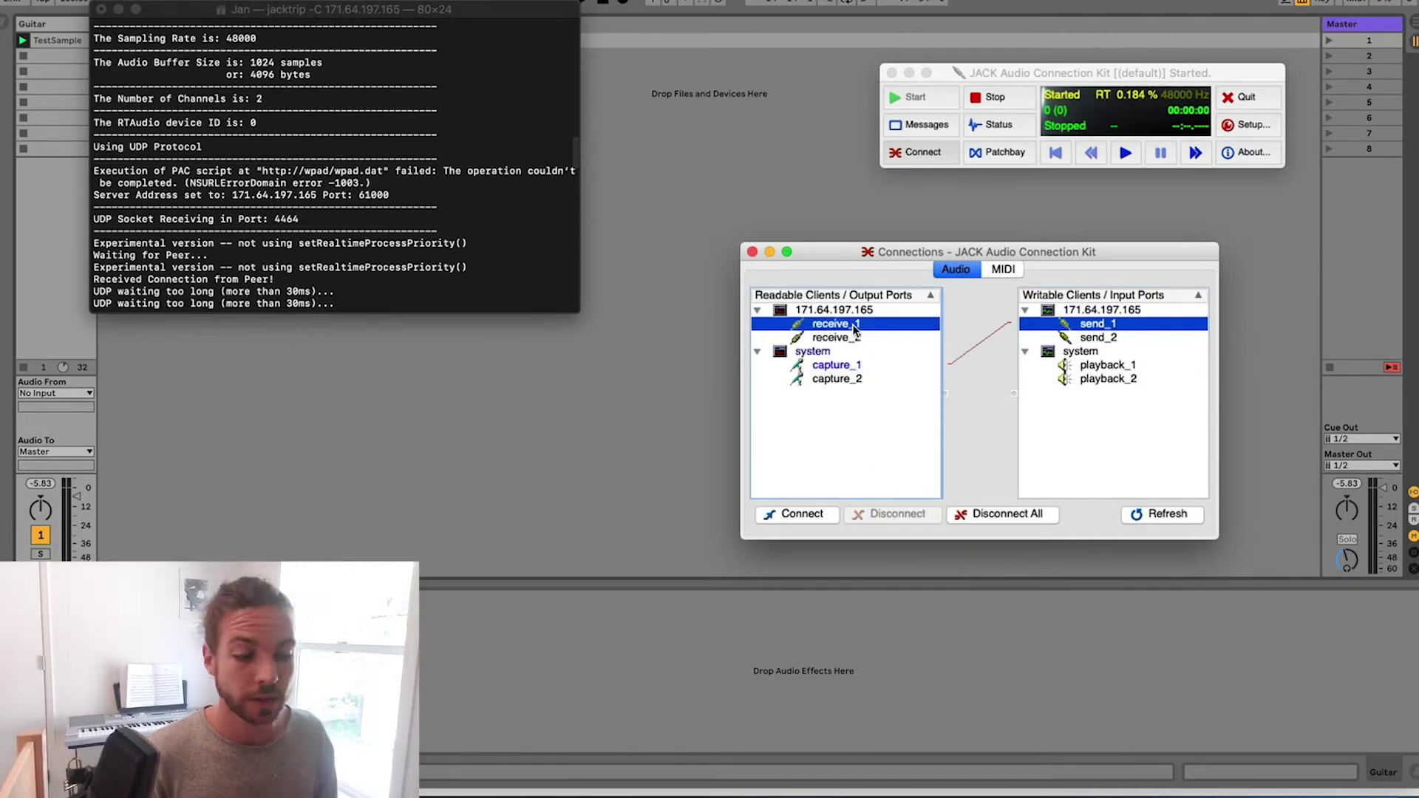
click(1105, 365)
click(809, 515)
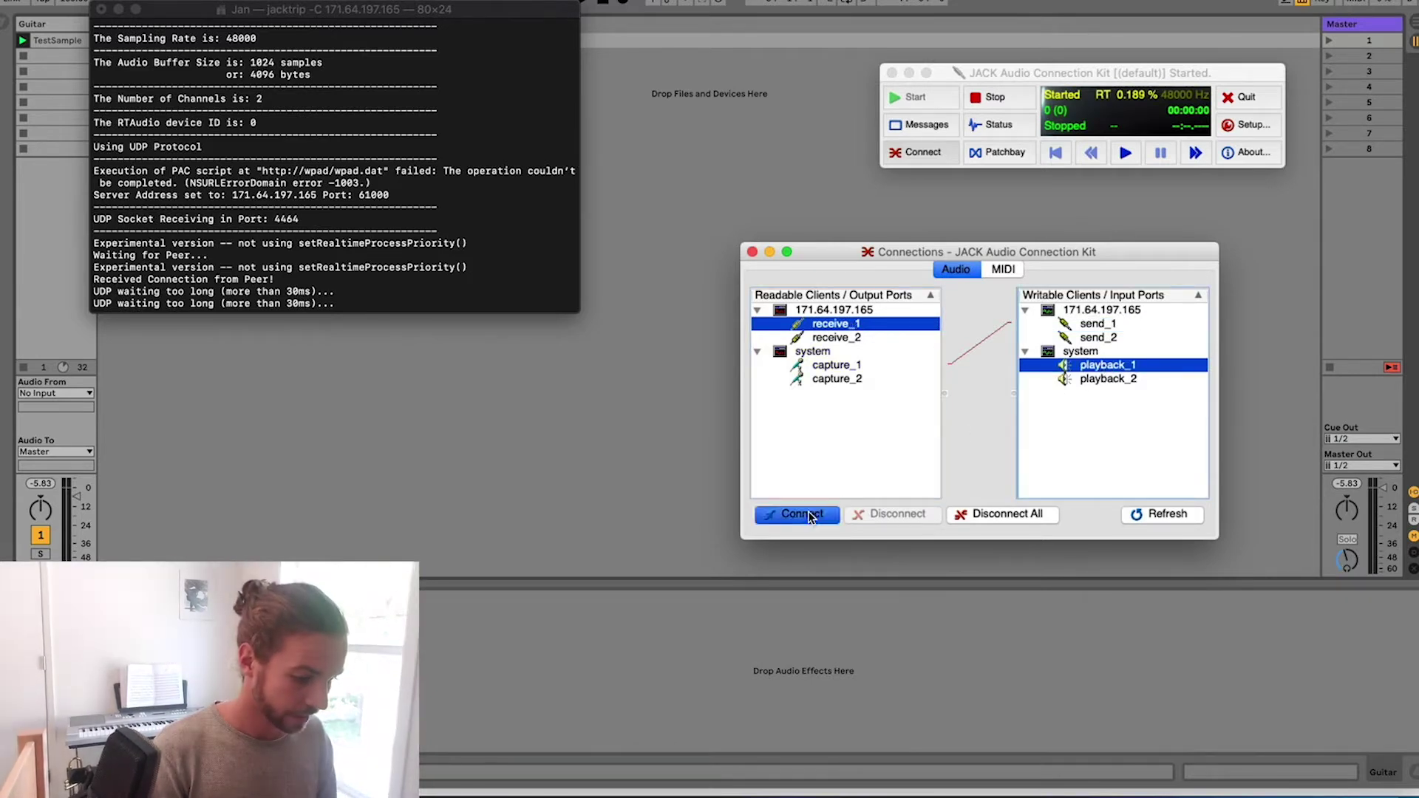
click(1117, 380)
click(825, 519)
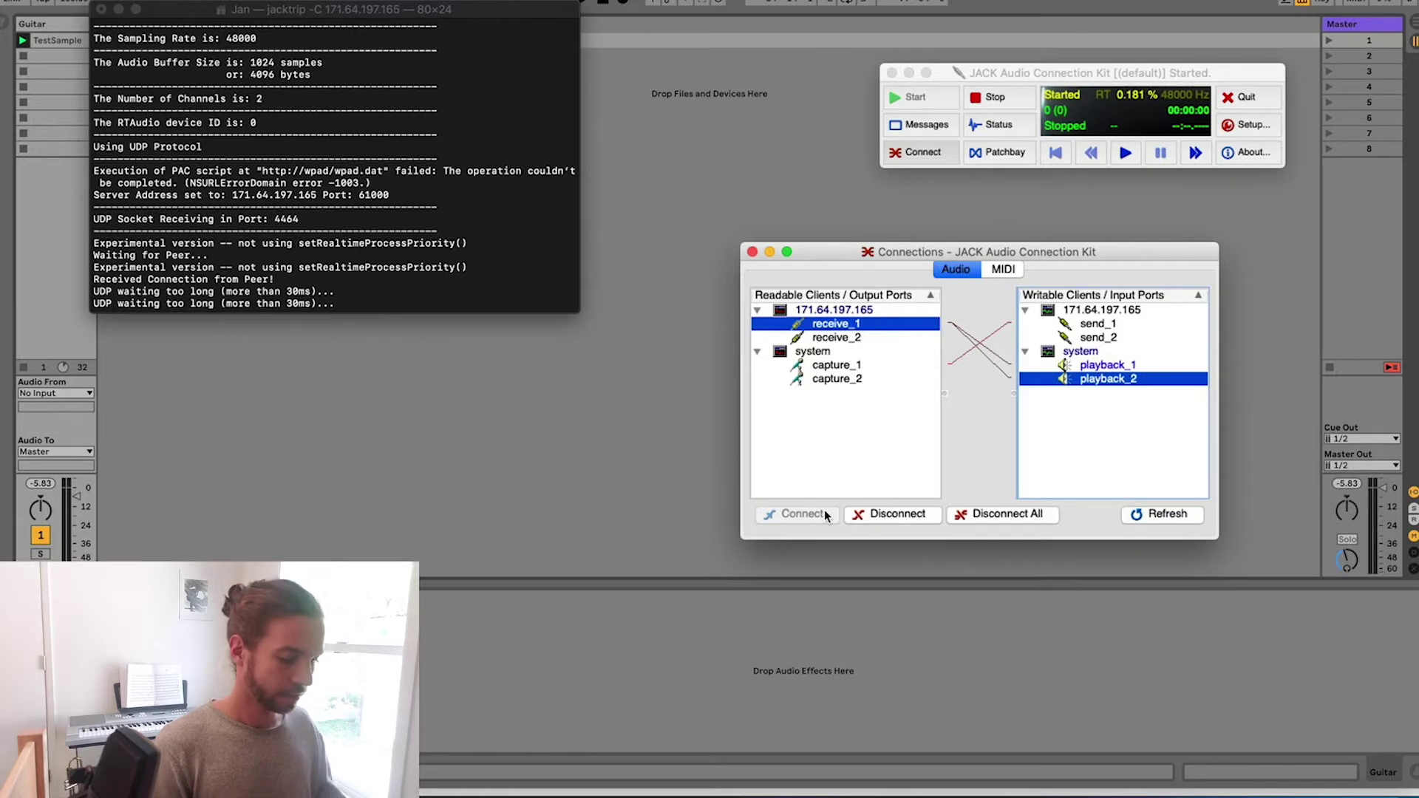
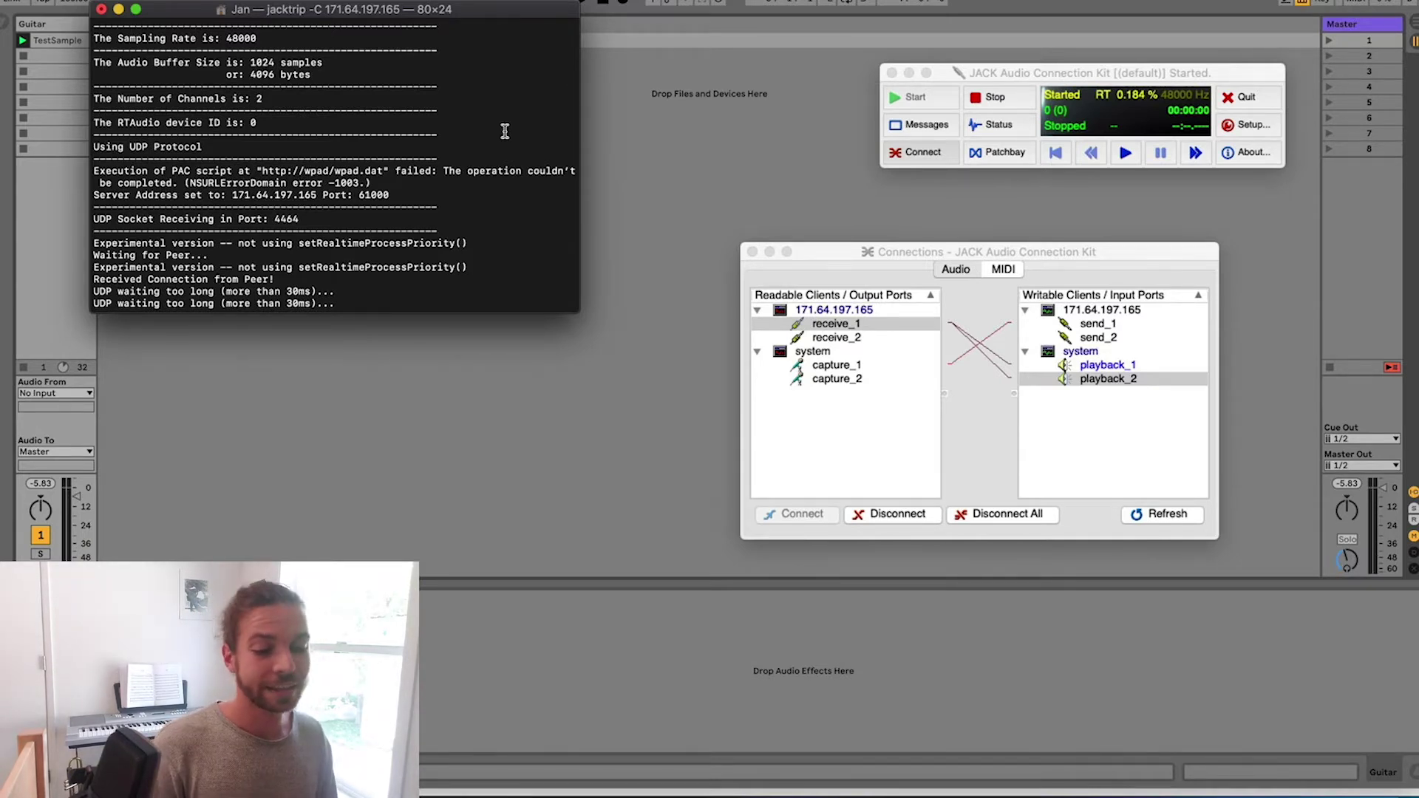
click(961, 252)
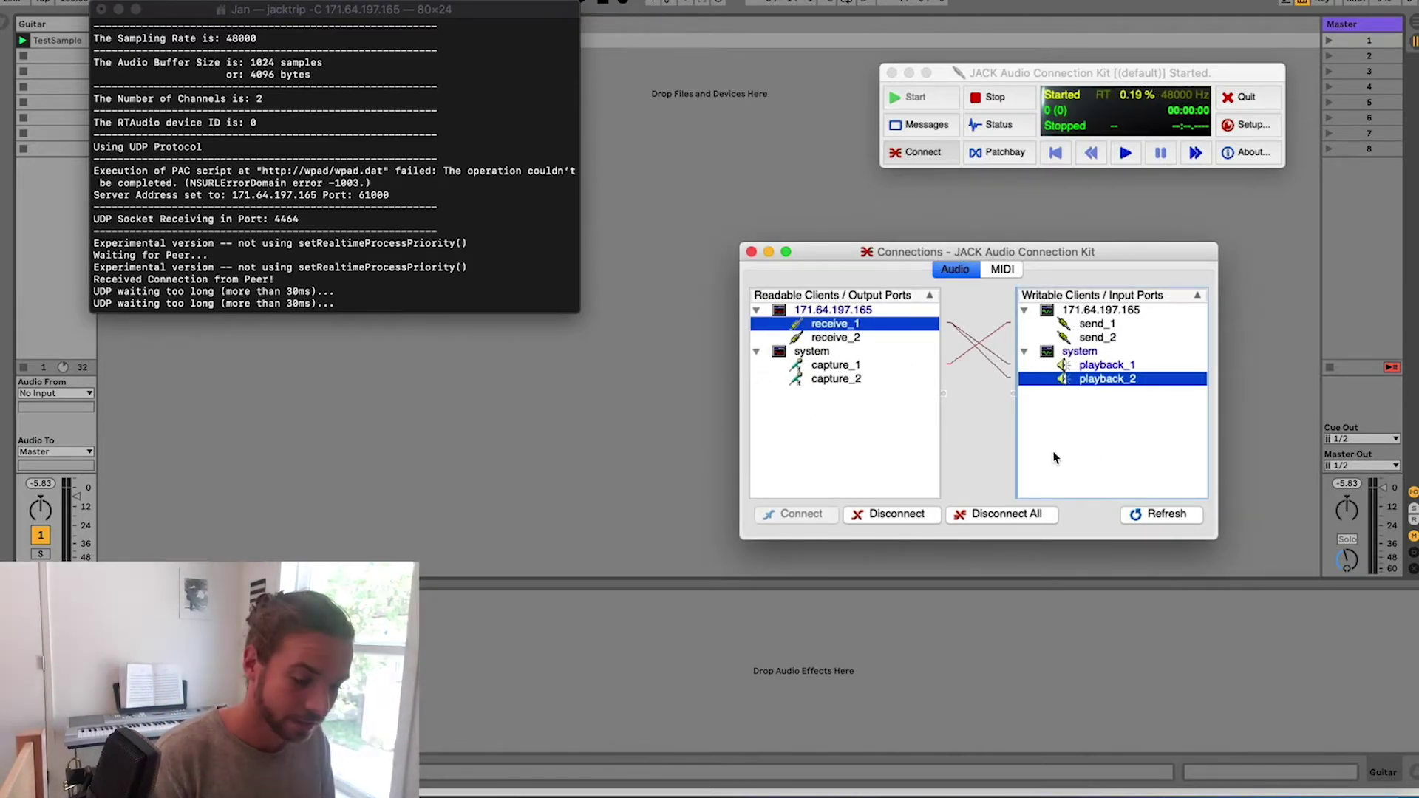
click(834, 327)
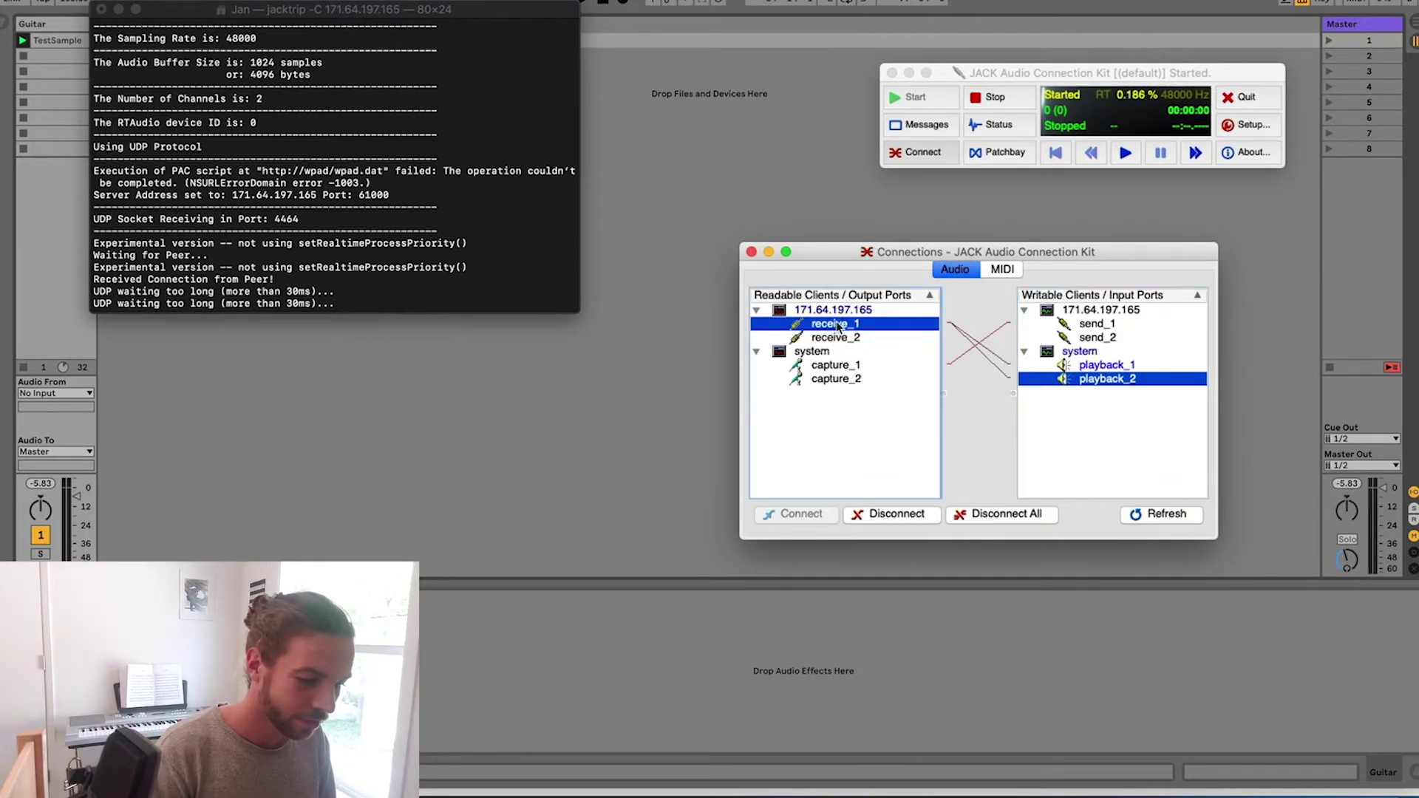
click(1090, 416)
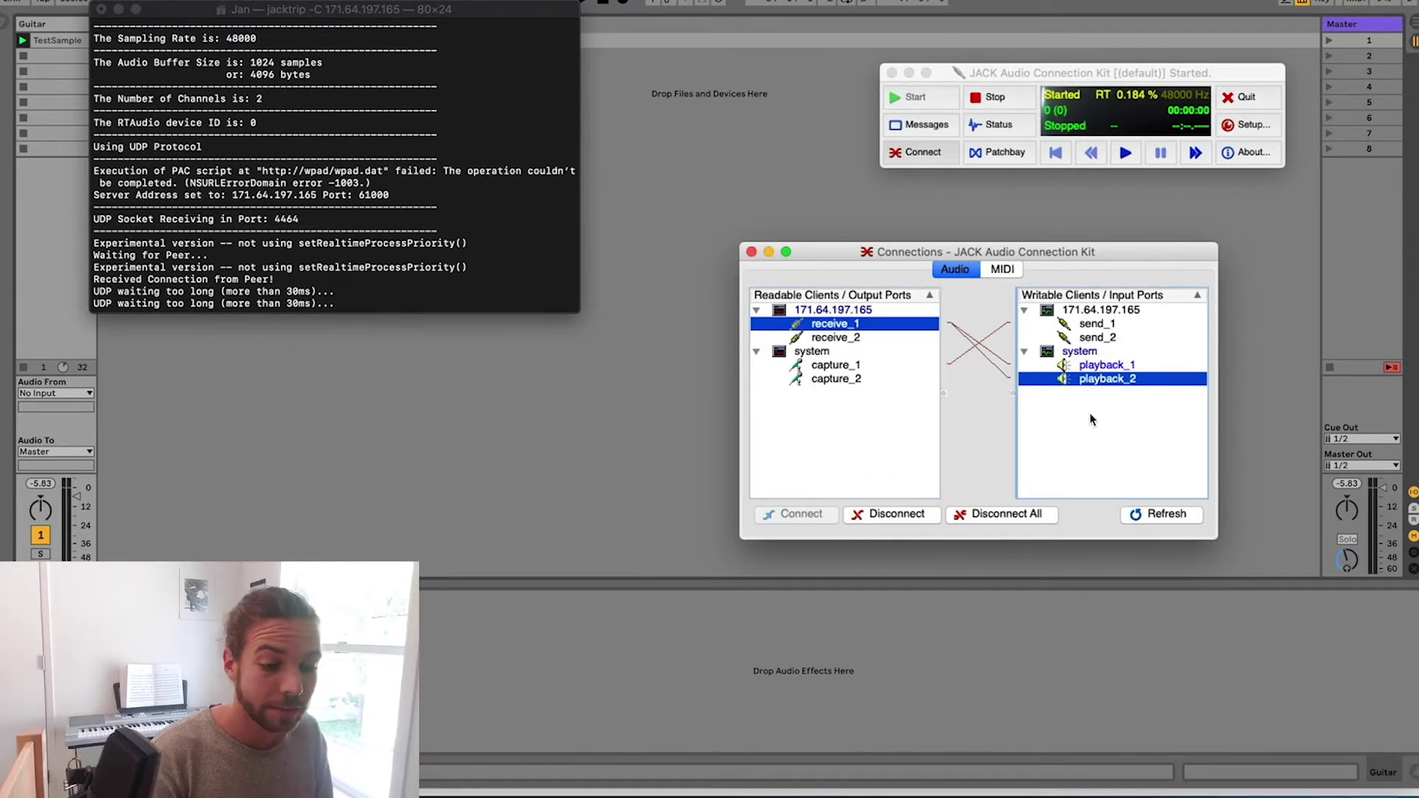
- Switch back to the Ableton Live set
click(778, 136)
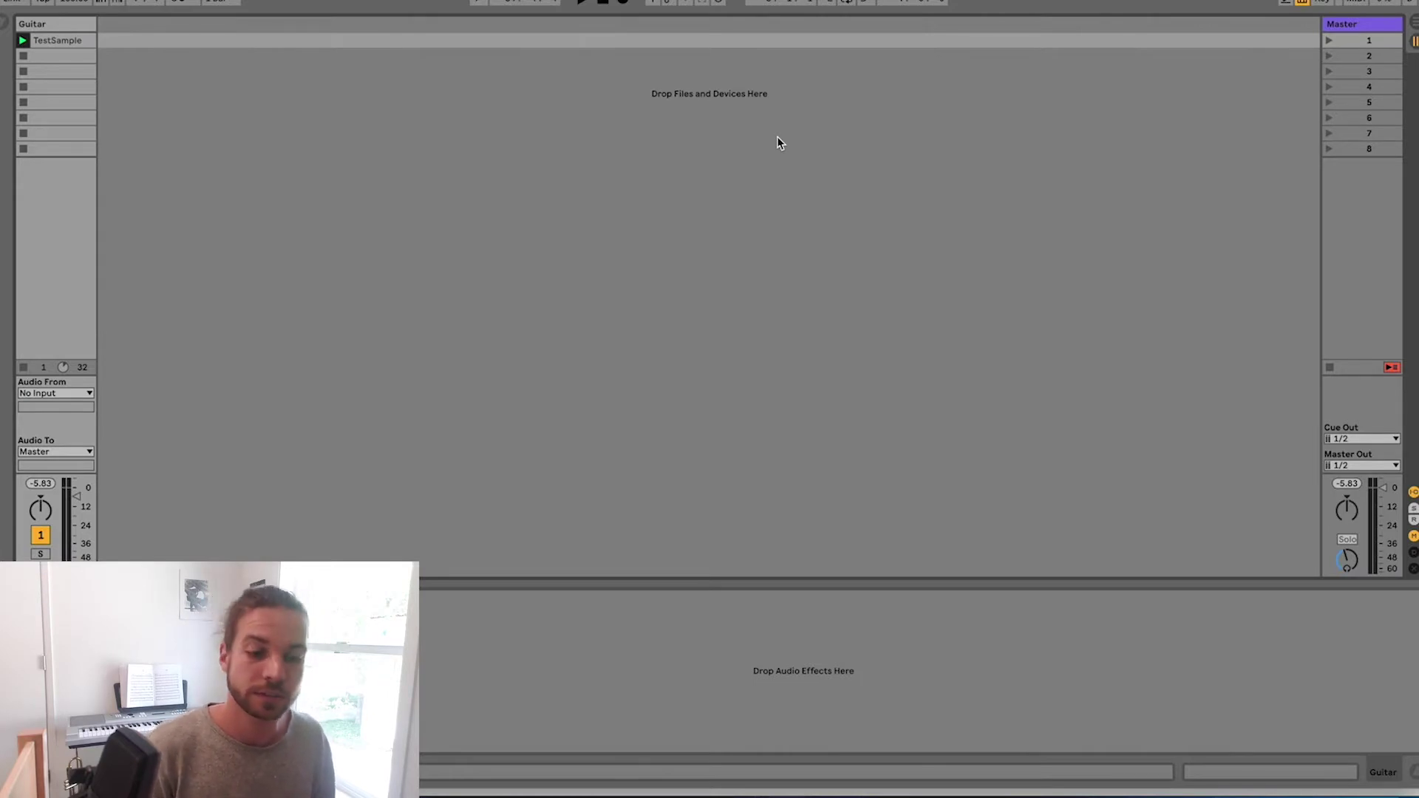
- Check the client routing in JACK's Connections window and return to the Ableton Live set
key(super+Tab)
key(super+Tab)
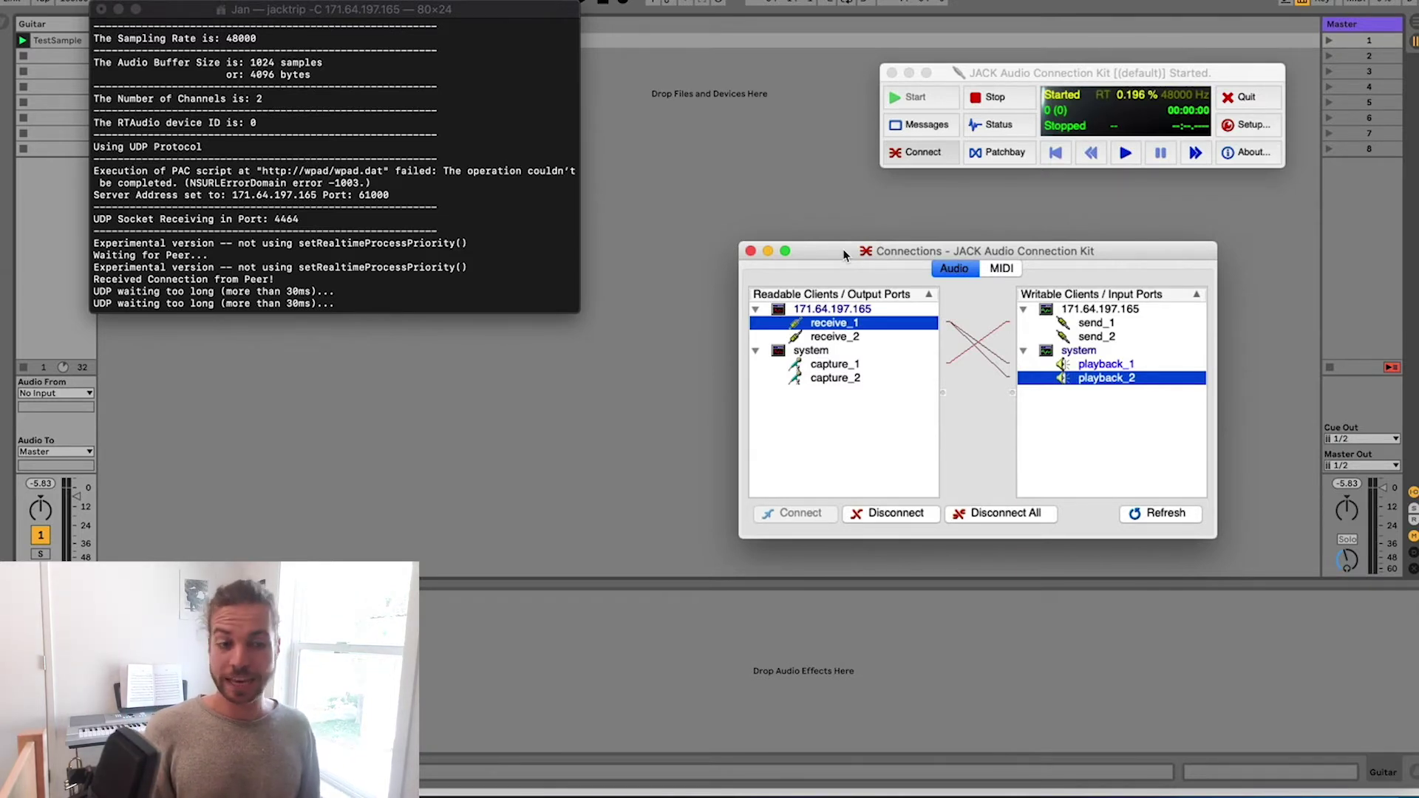
click(733, 129)
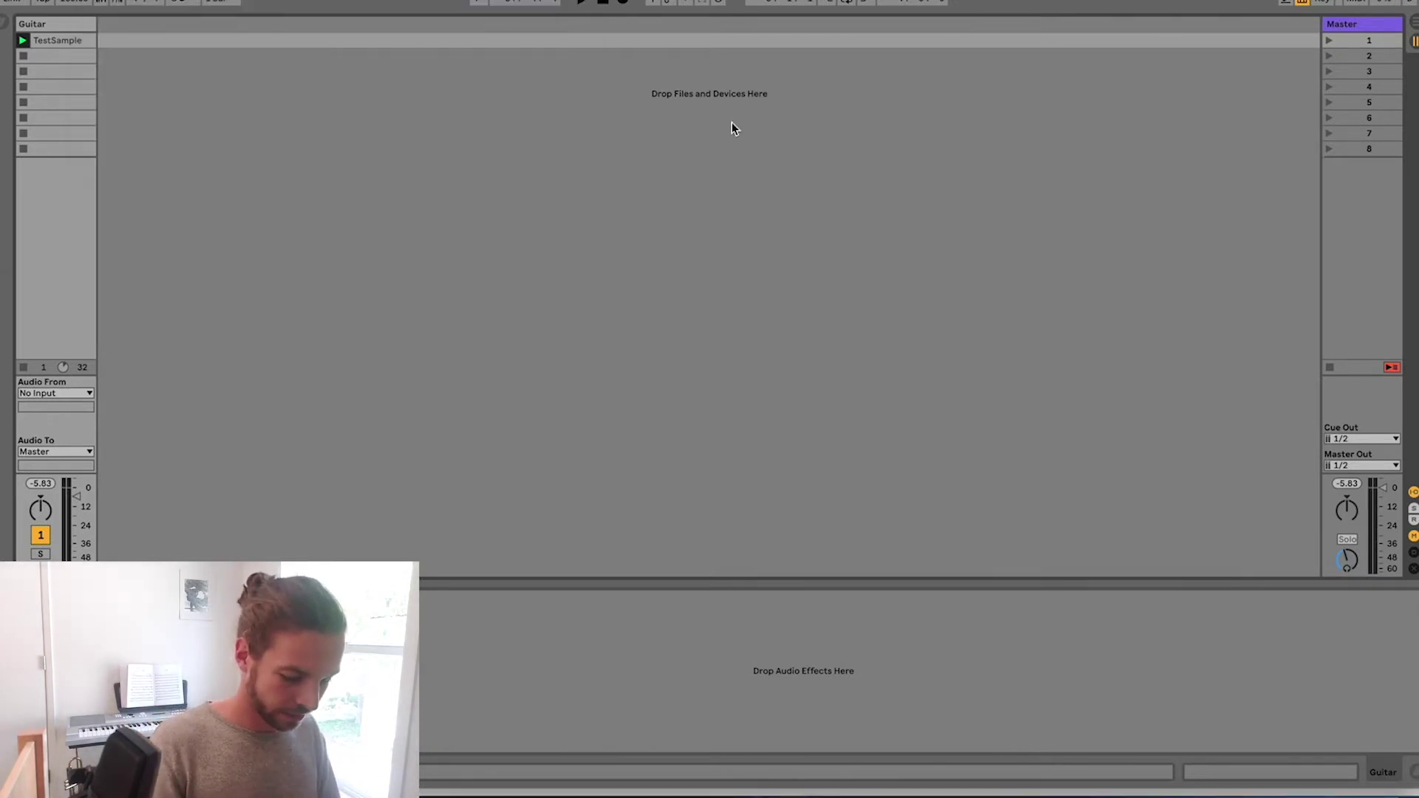
- Open Live's audio preferences and look through the available audio input devices without changing the selection
click(255, 1)
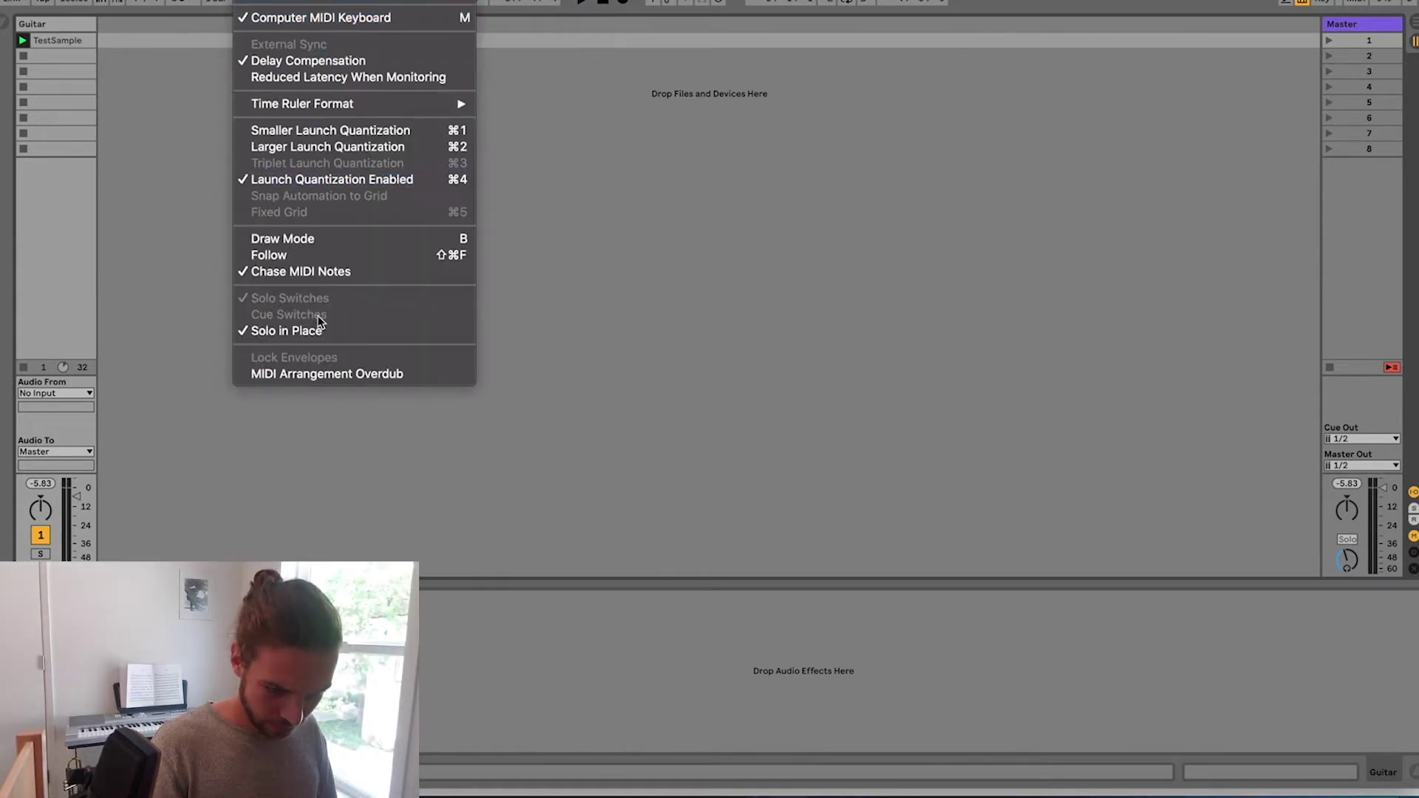
mouse_move(159, 0)
mouse_move(78, 1)
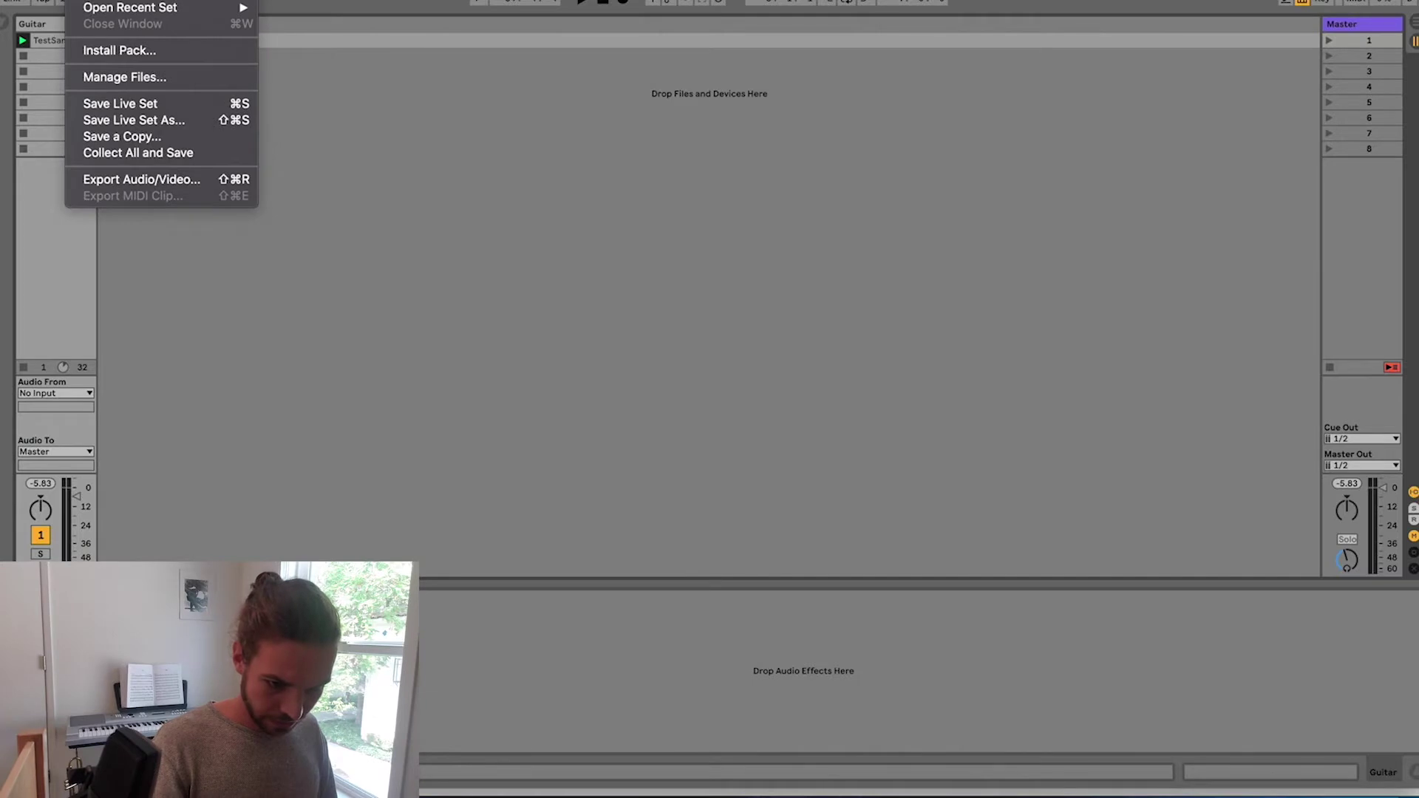
click(66, 6)
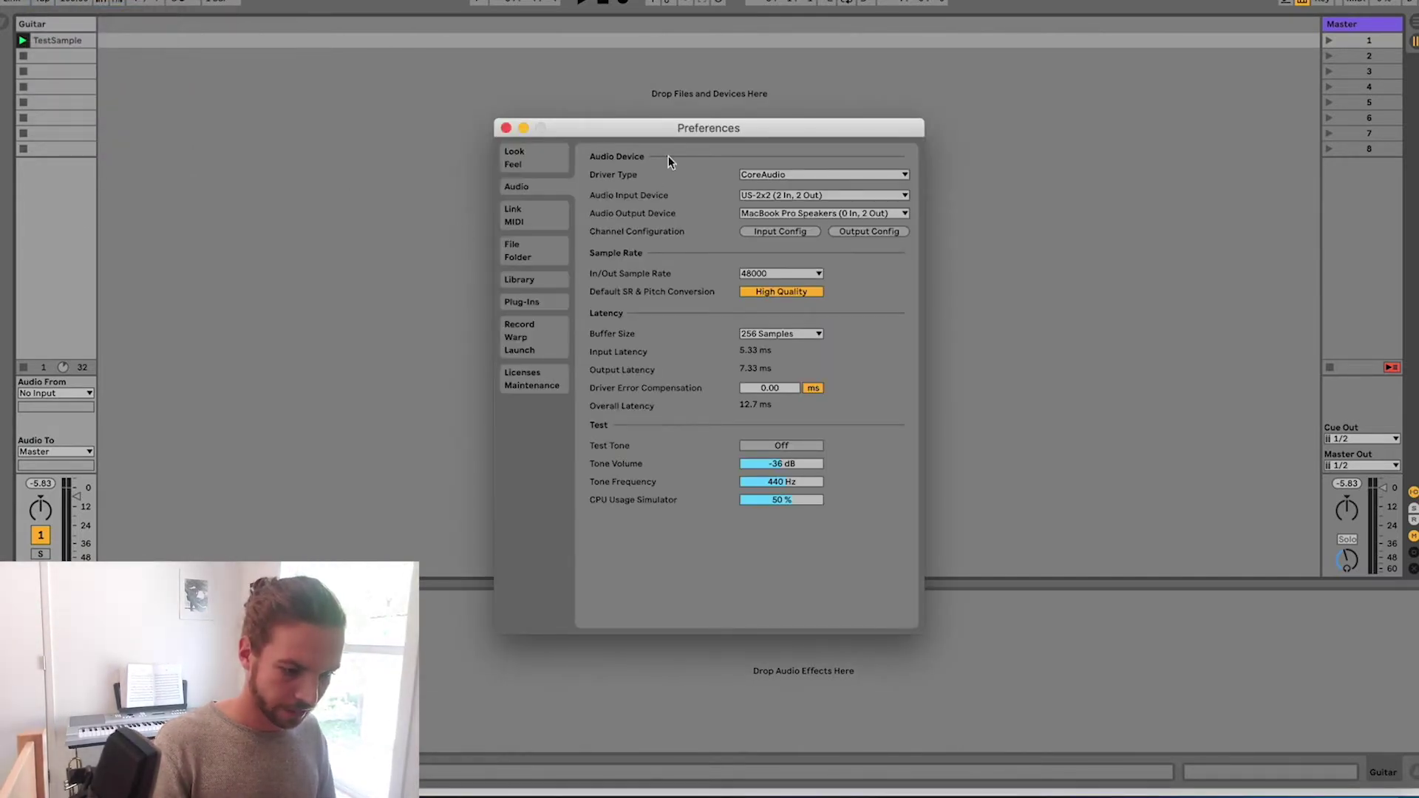
drag(678, 129, 672, 128)
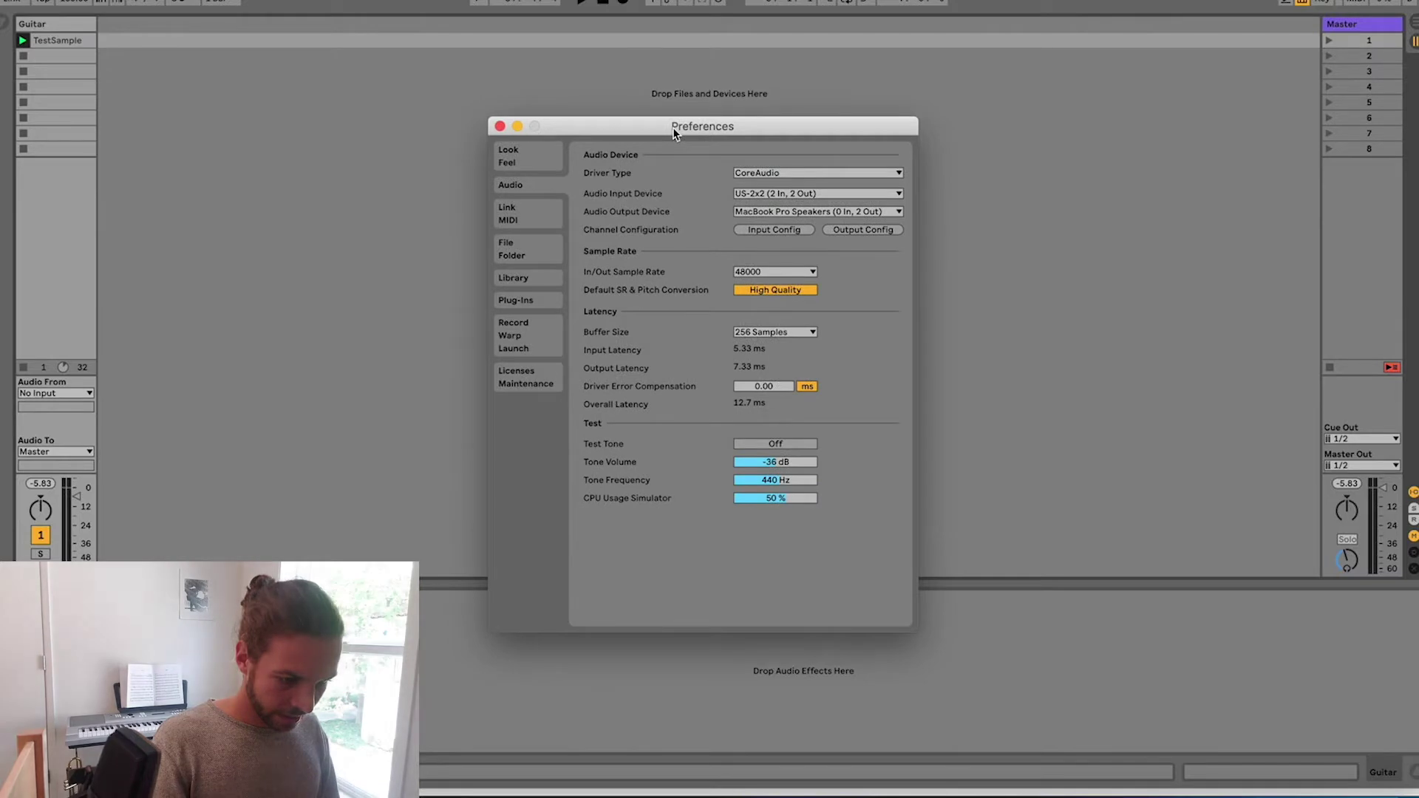
click(766, 193)
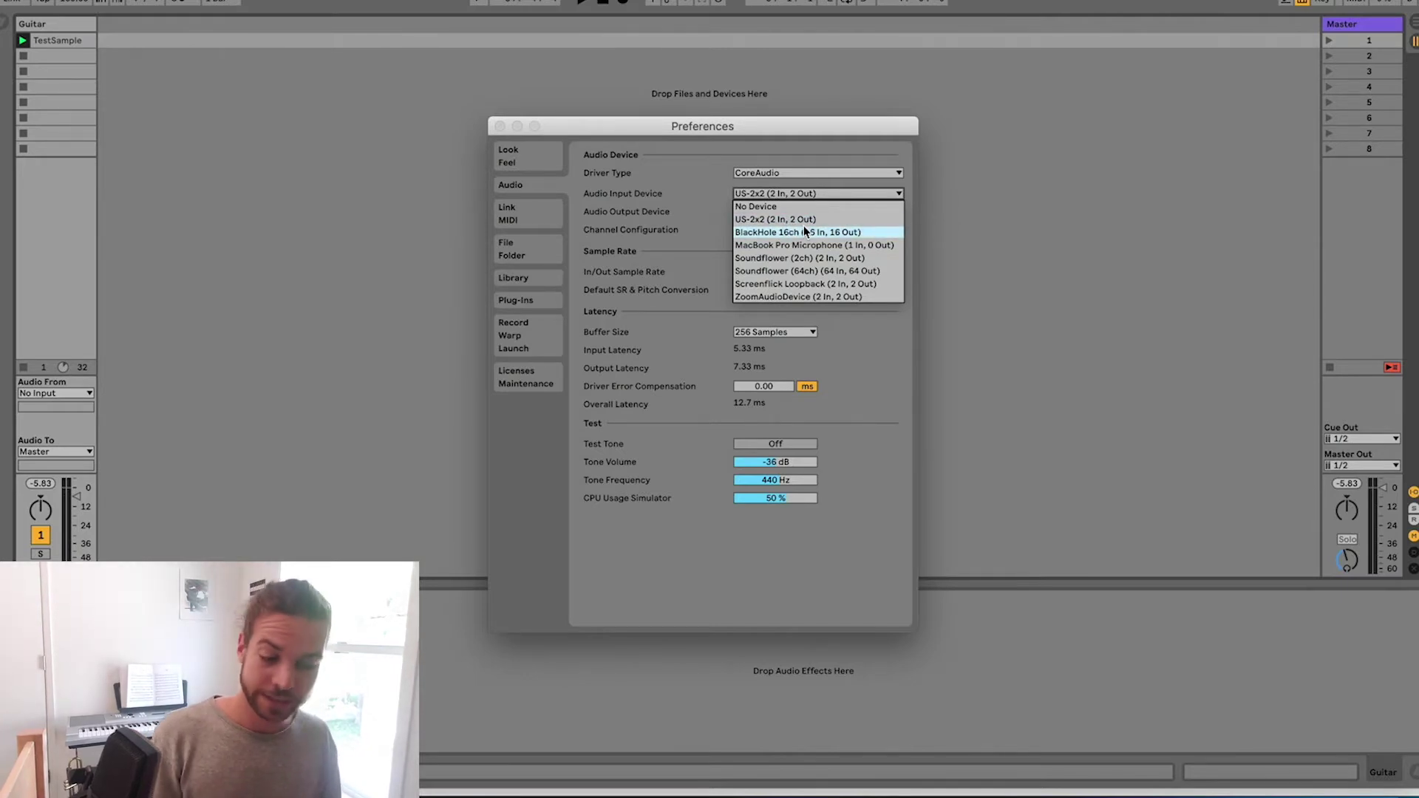
click(779, 127)
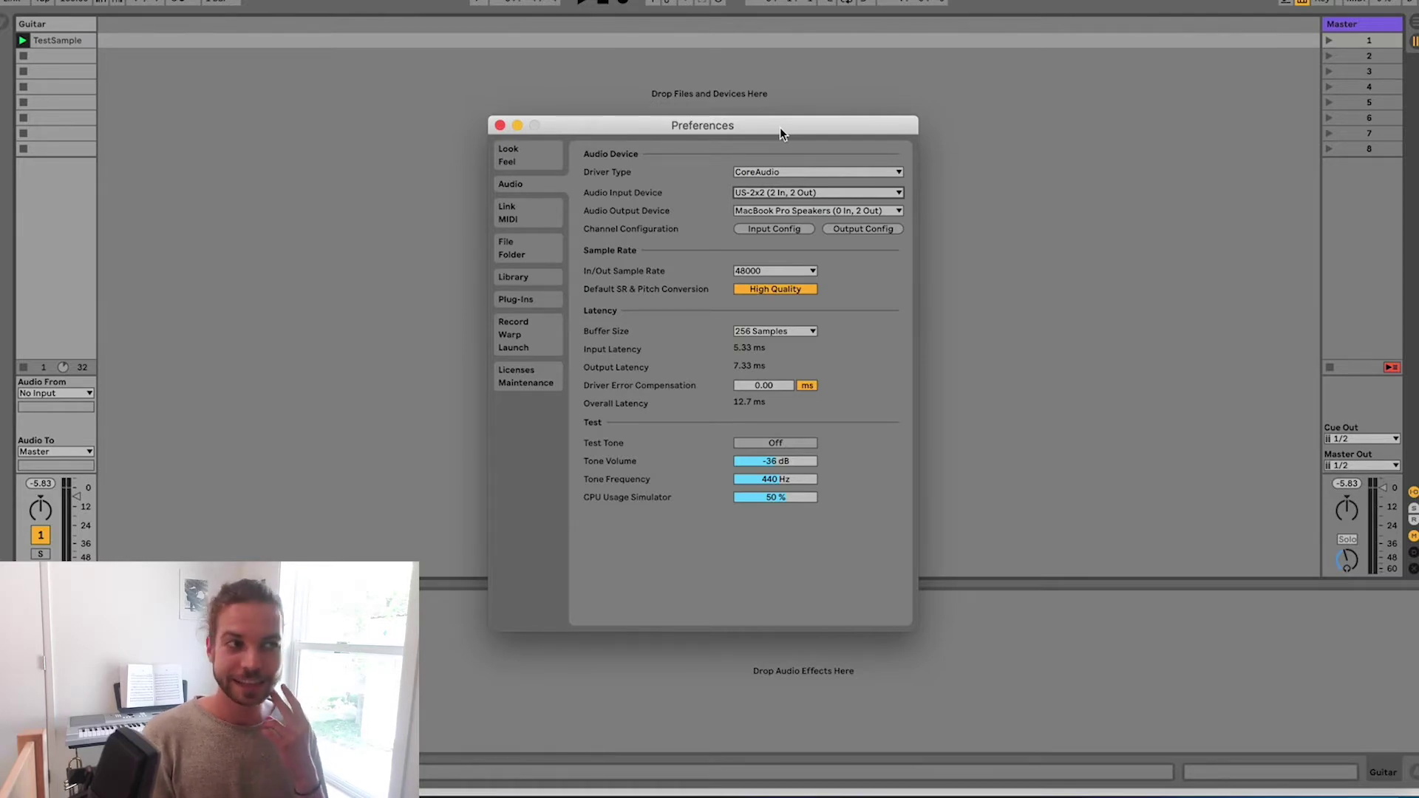
- Search the Mac for "audio" and launch Audio MIDI Setup, keeping its Audio Devices window in view
key(super+space)
text(aui)
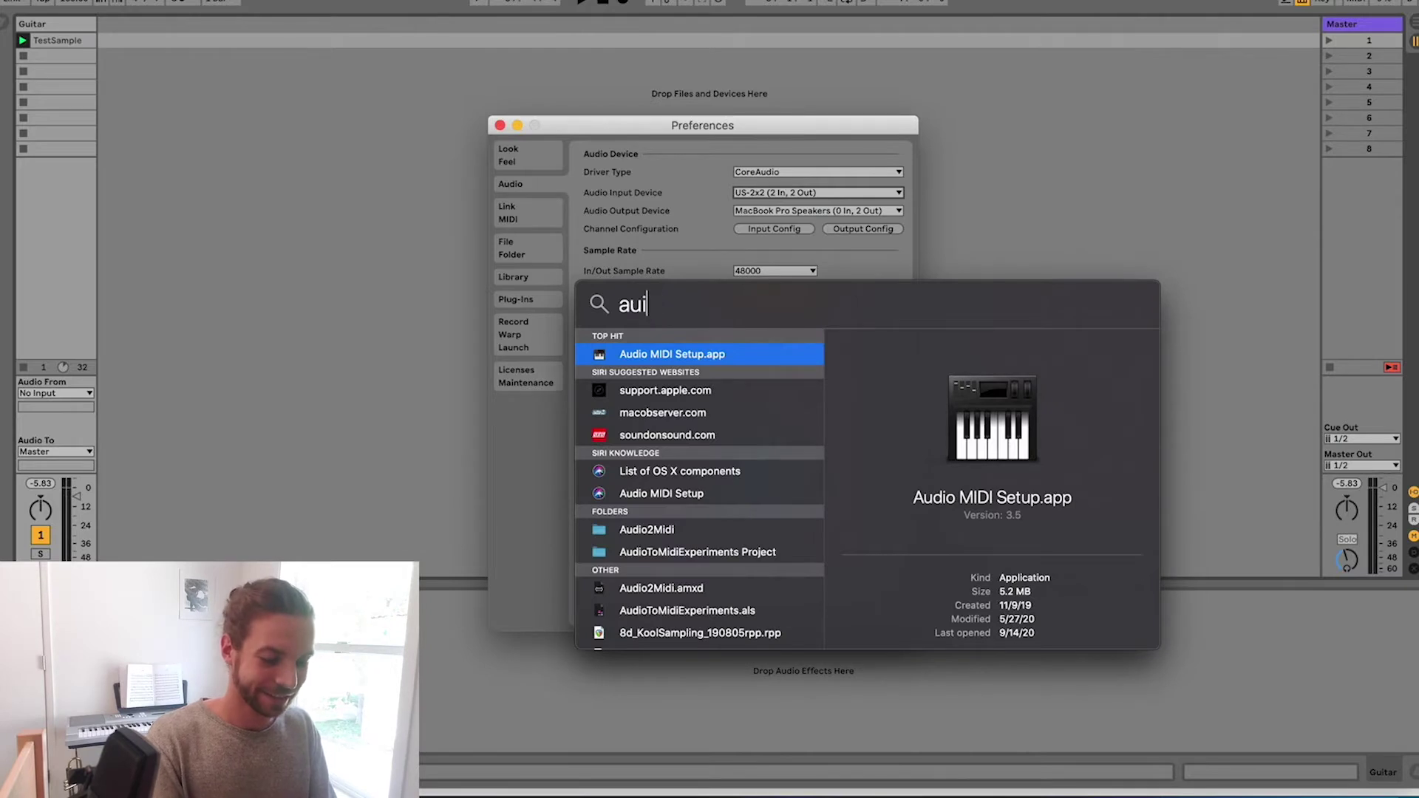
key(BackSpace)
text(dio)
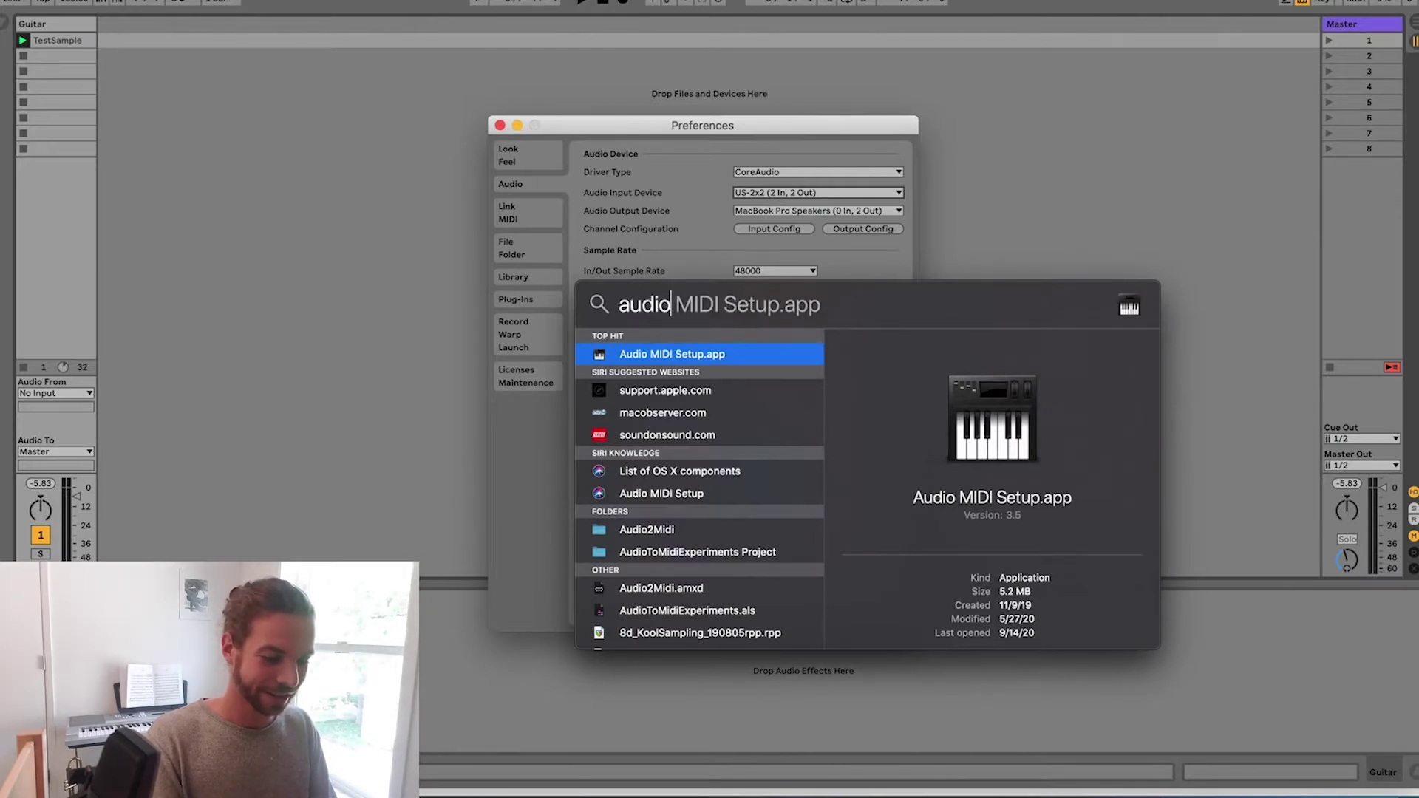
key(Return)
drag(806, 236, 742, 272)
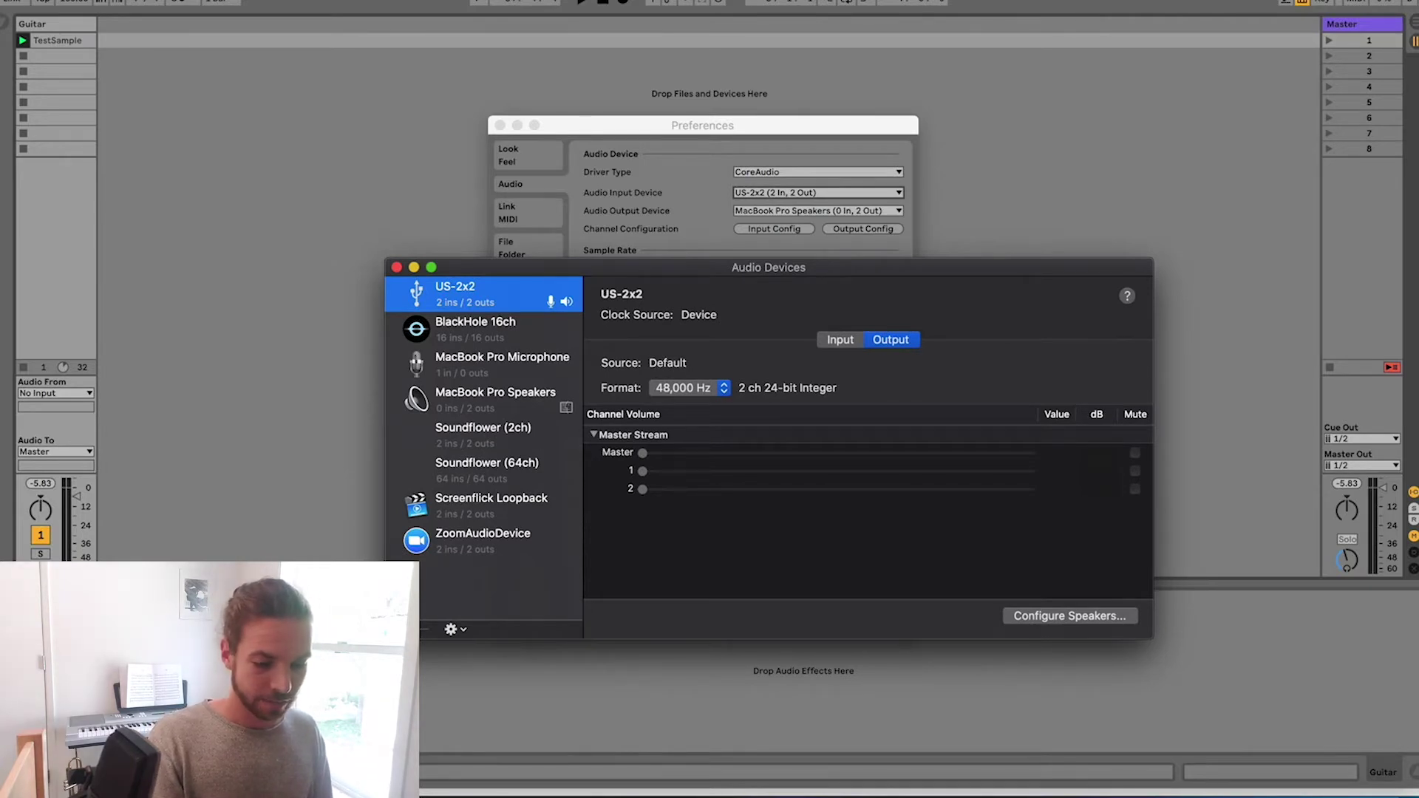
- Create a new aggregate device that uses US-2x2 and BlackHole 16ch as its subdevices
click(452, 629)
click(481, 647)
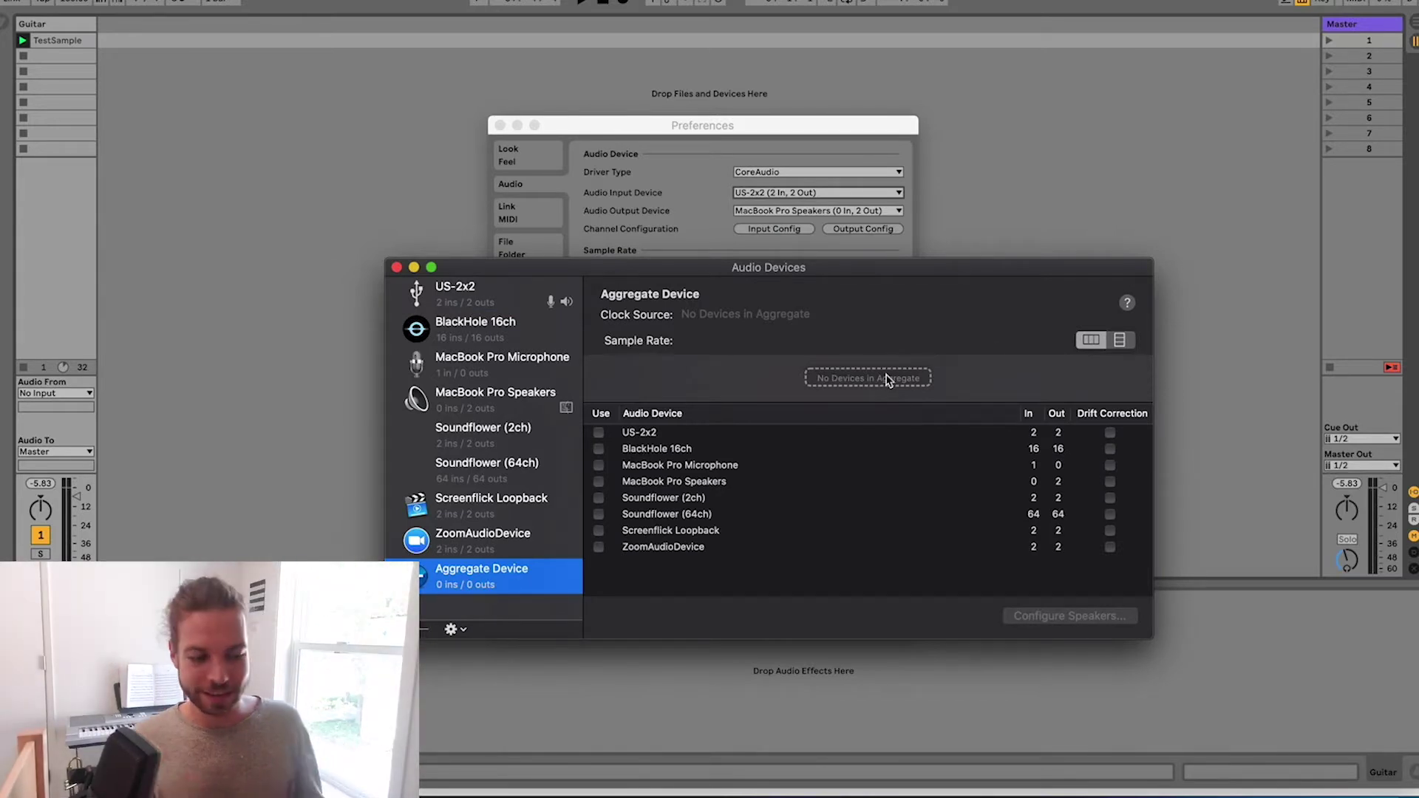
click(599, 432)
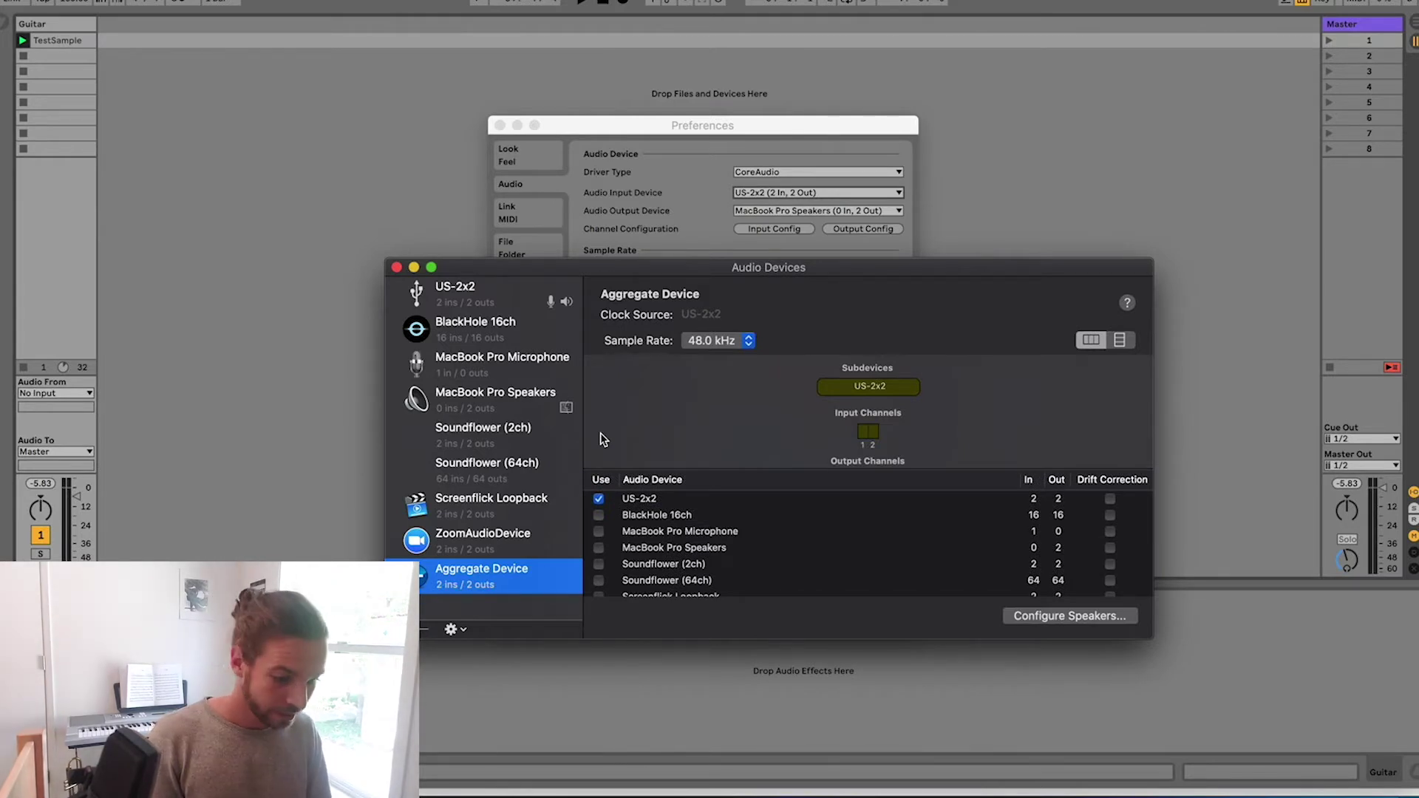
scroll(873, 440, down, 2)
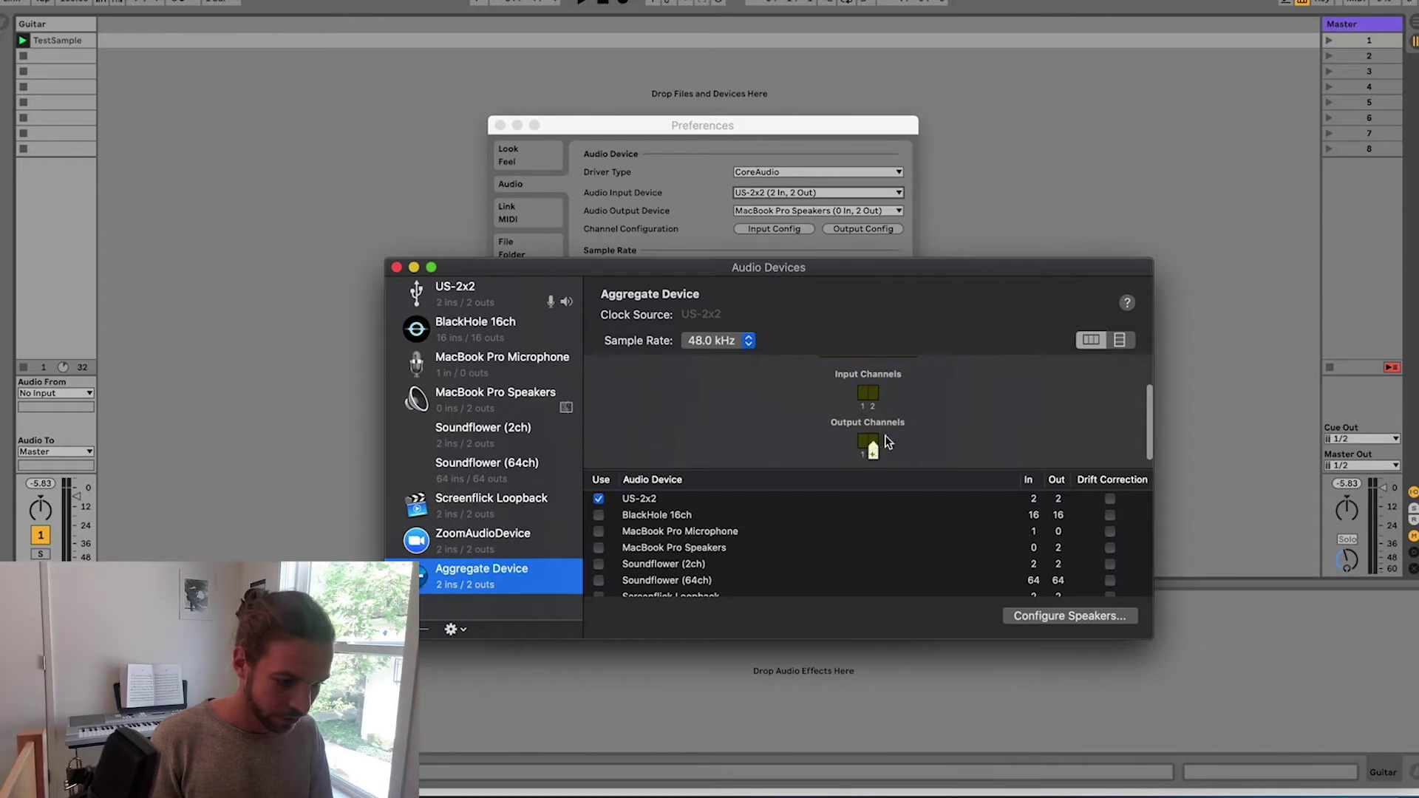
scroll(965, 414, up, 2)
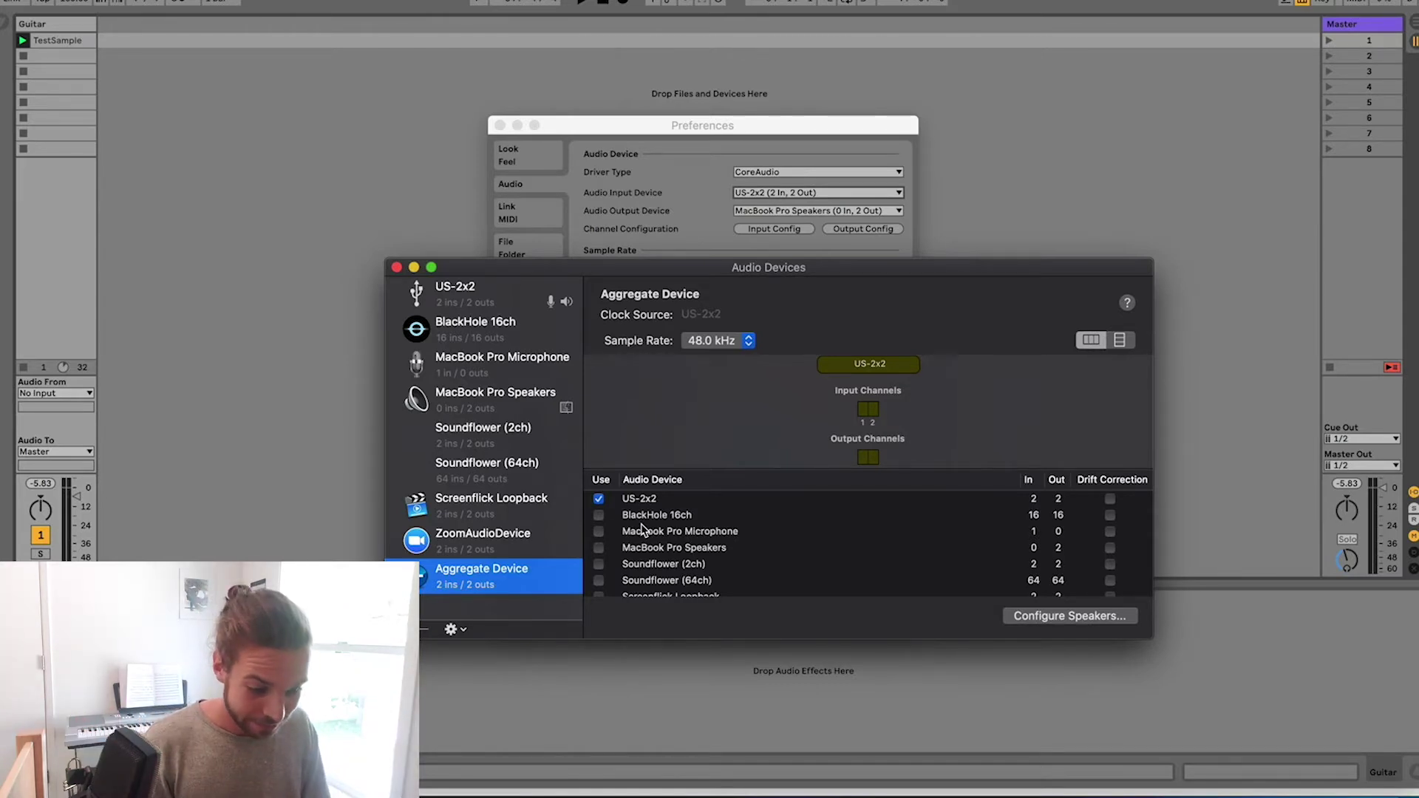
scroll(642, 530, down, 1)
scroll(605, 528, up, 1)
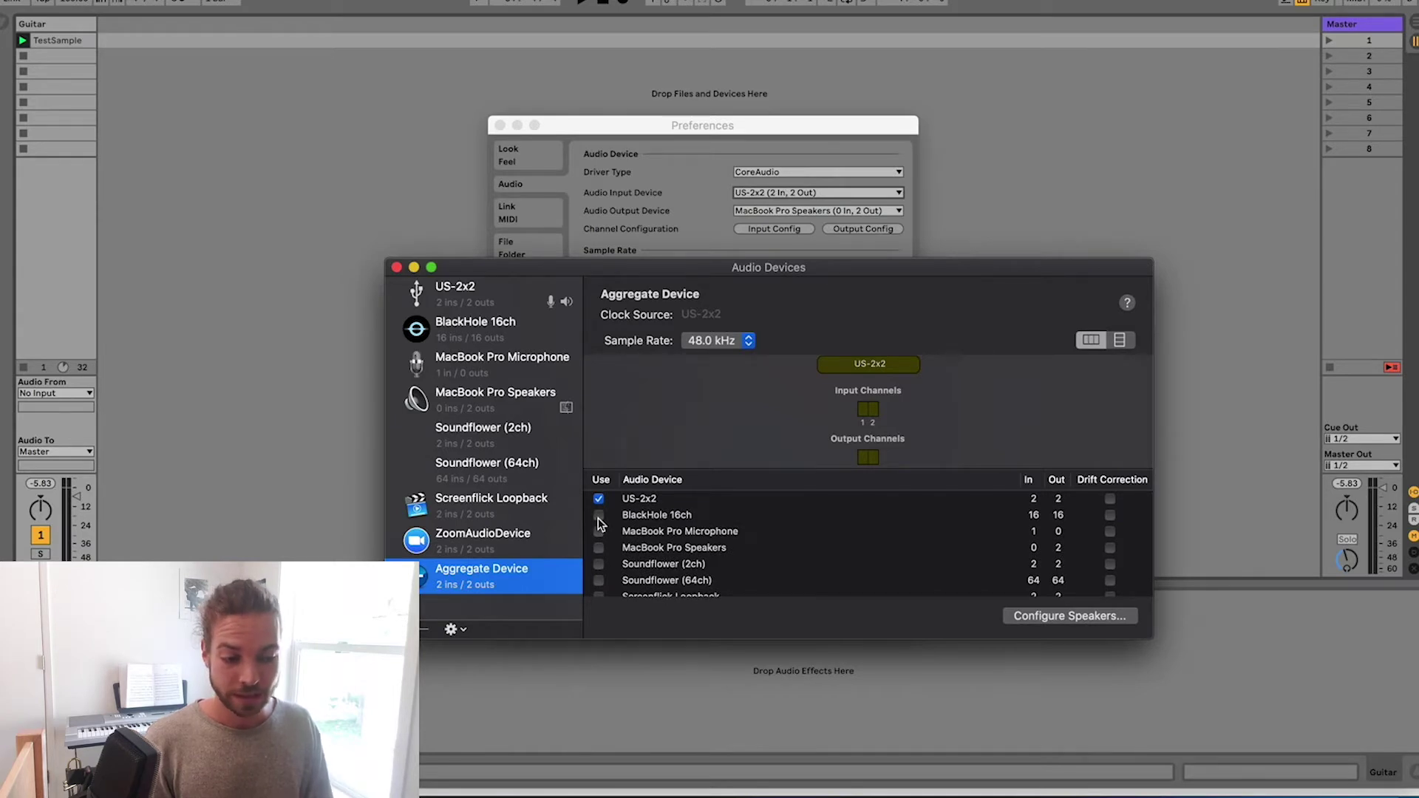
click(599, 516)
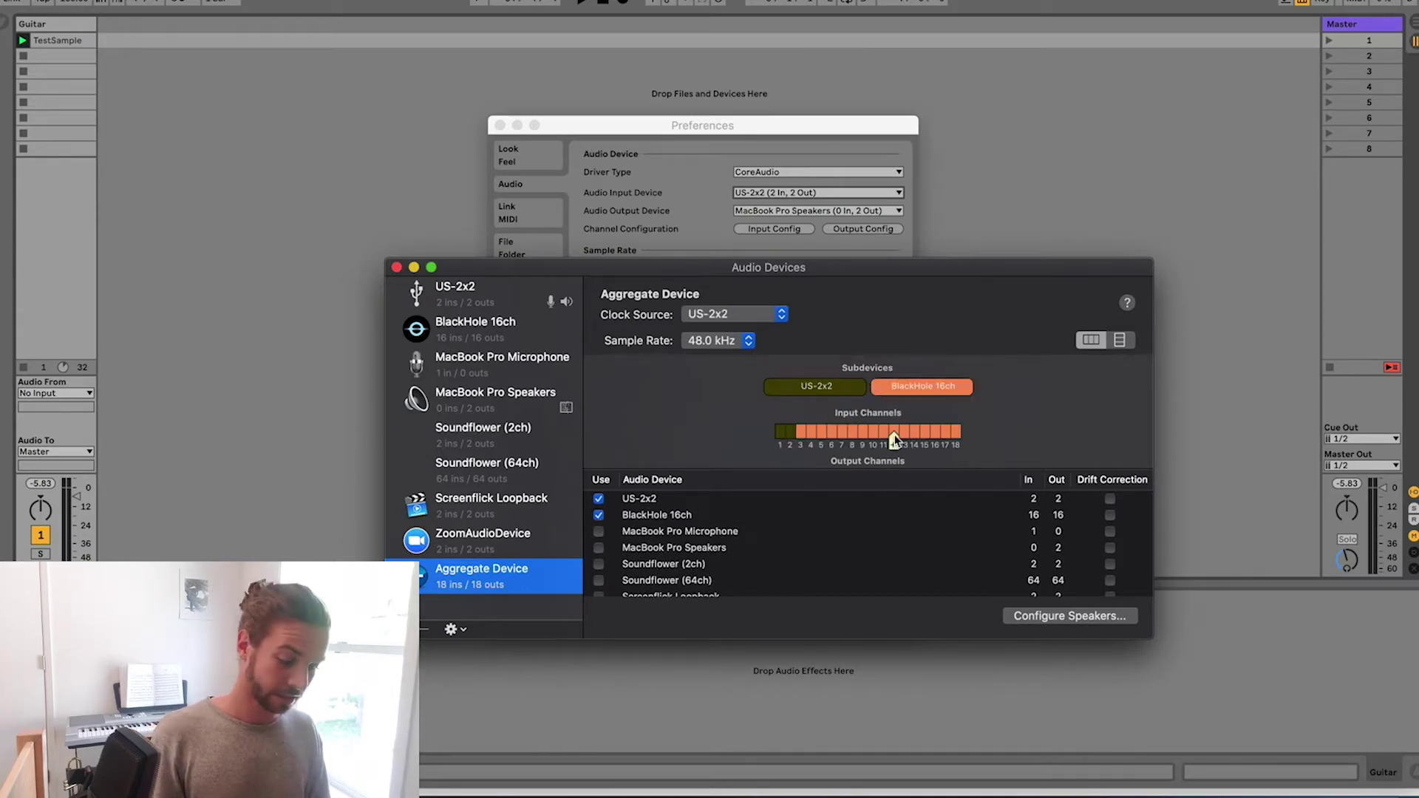
scroll(951, 440, down, 2)
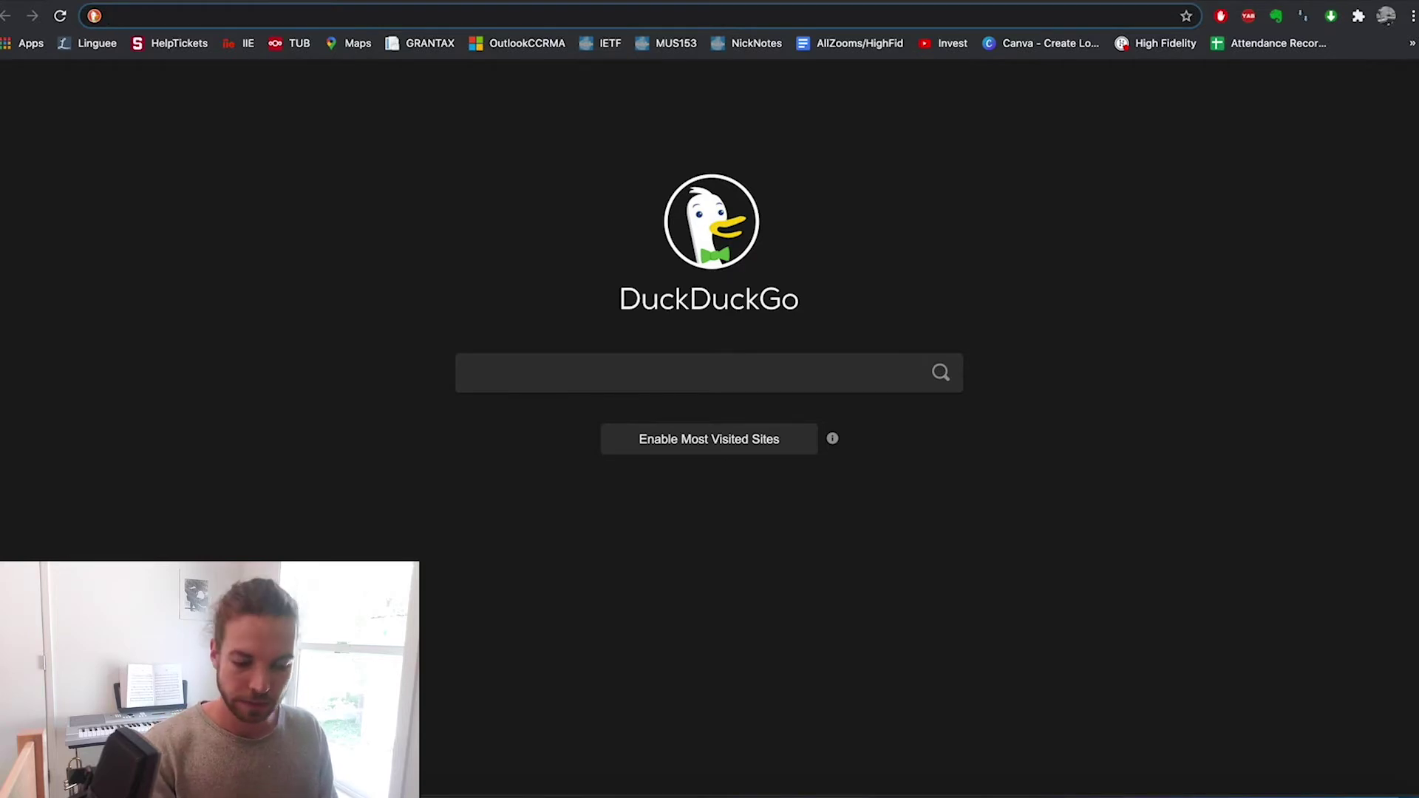
- Search the web for "blackhole audio" and open the BlackHole page on existential.audio
text(blackhole )
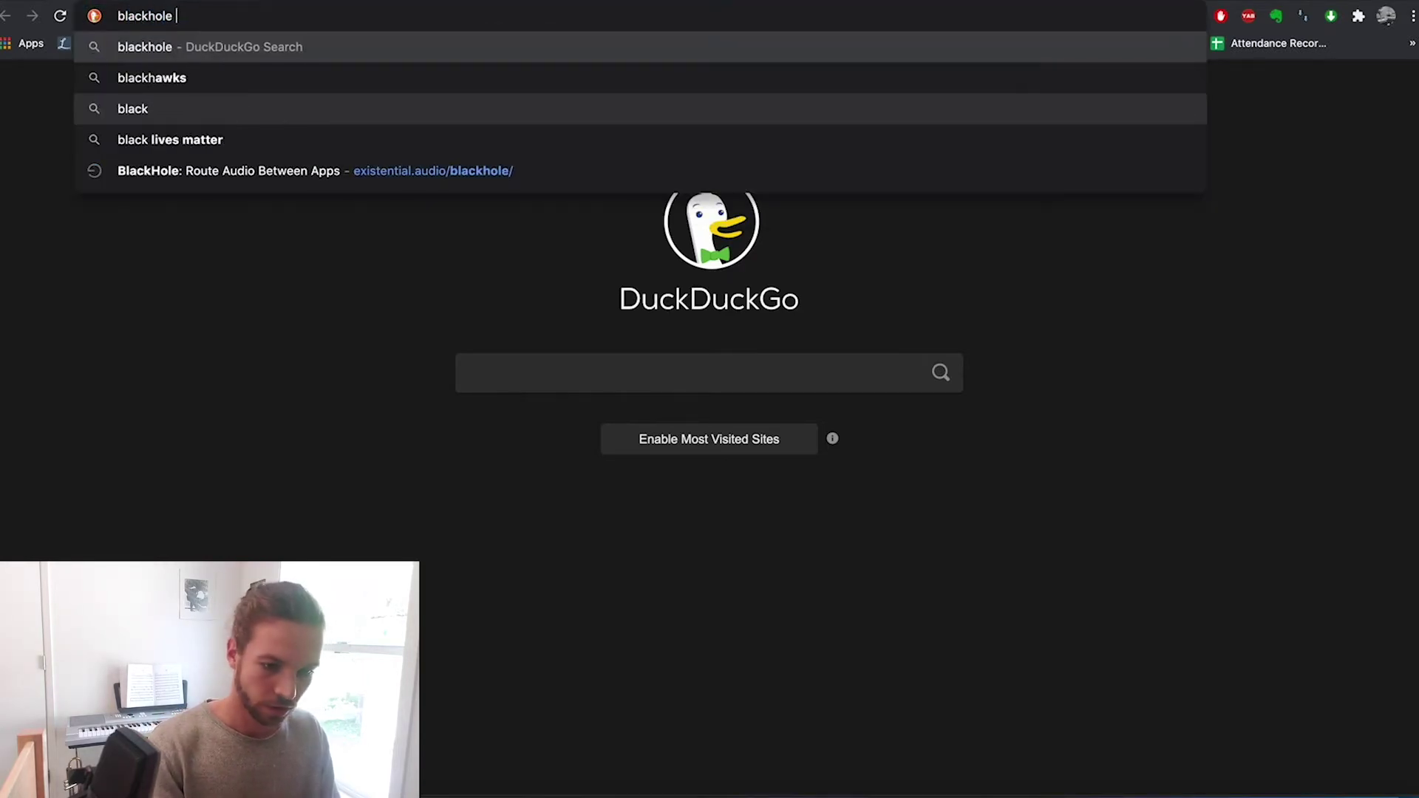
text(audio)
key(Return)
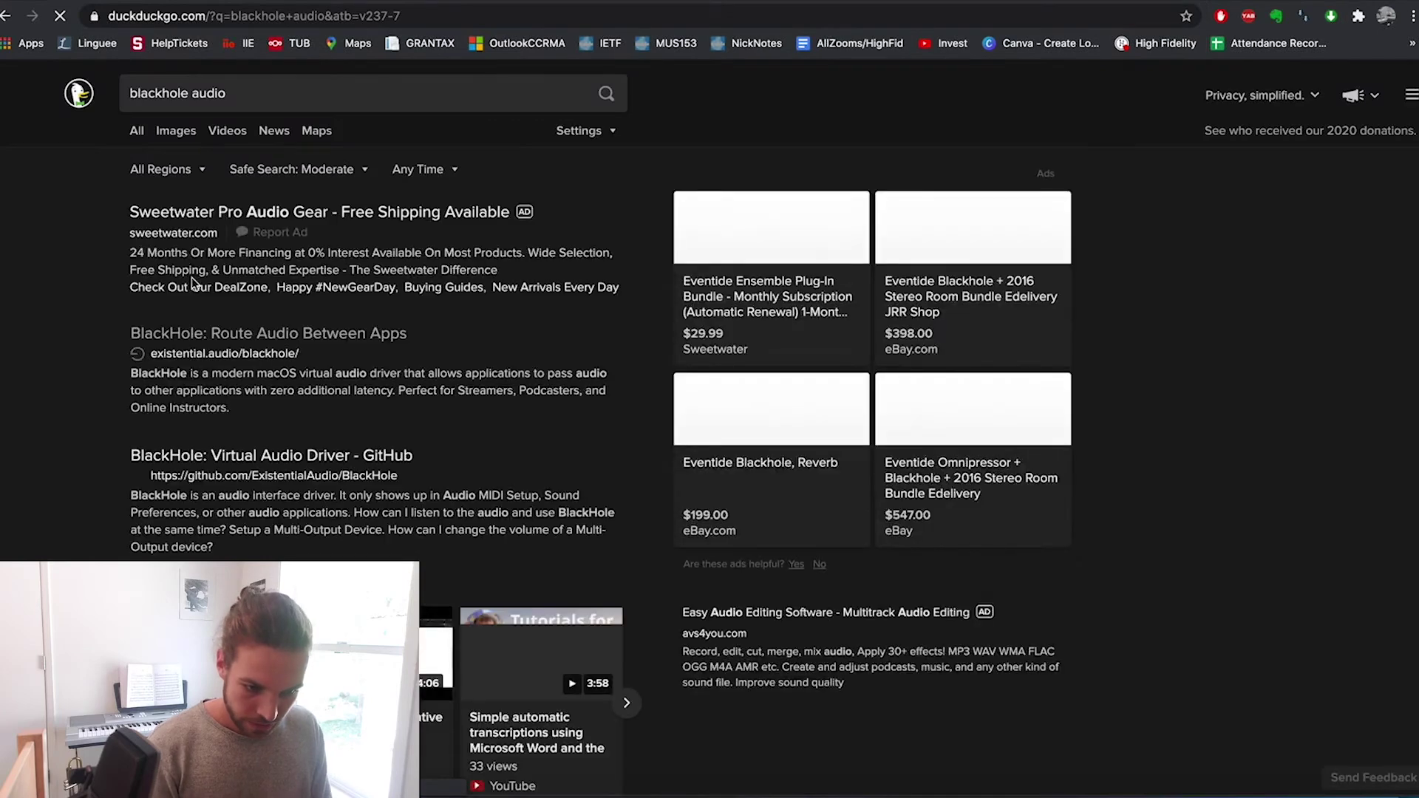
scroll(215, 266, down, 3)
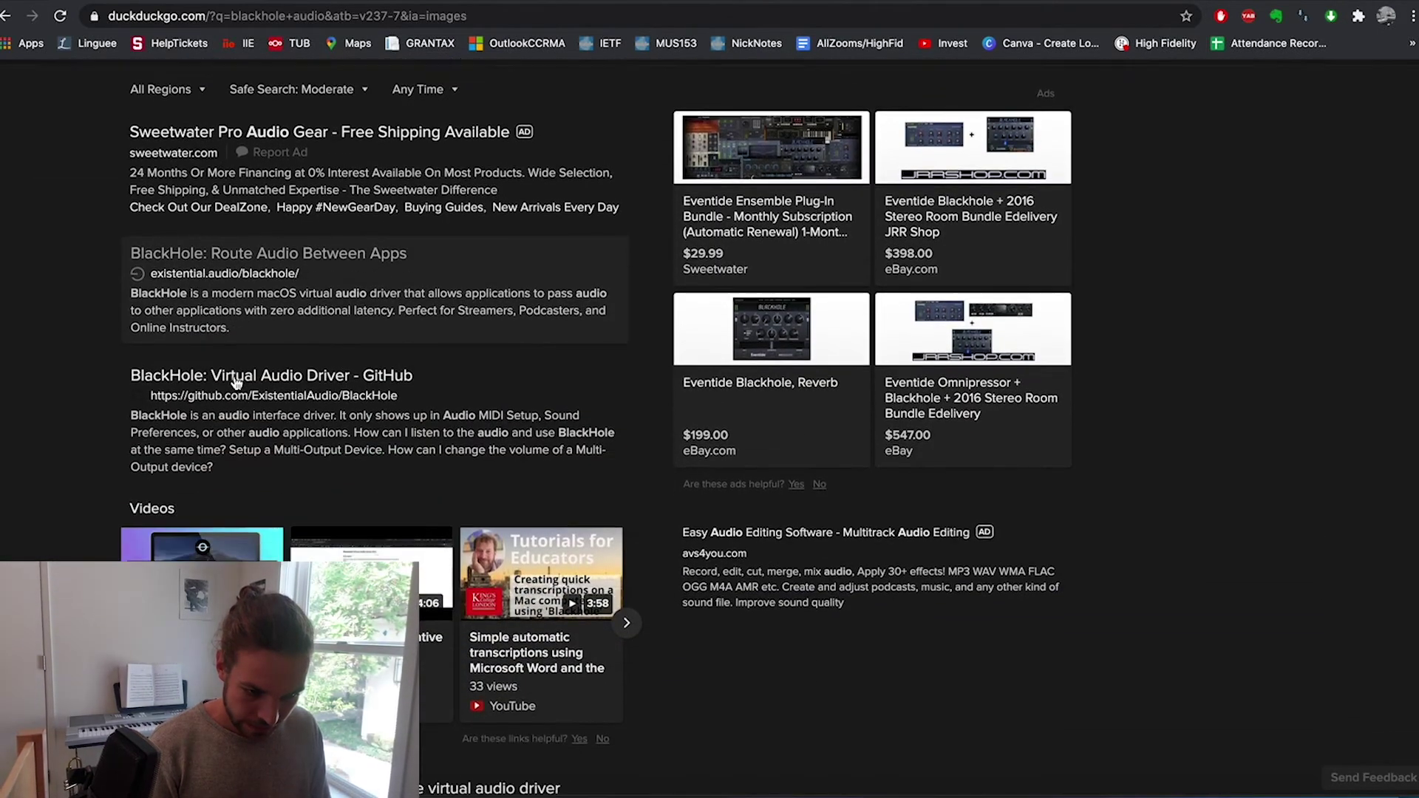
click(244, 237)
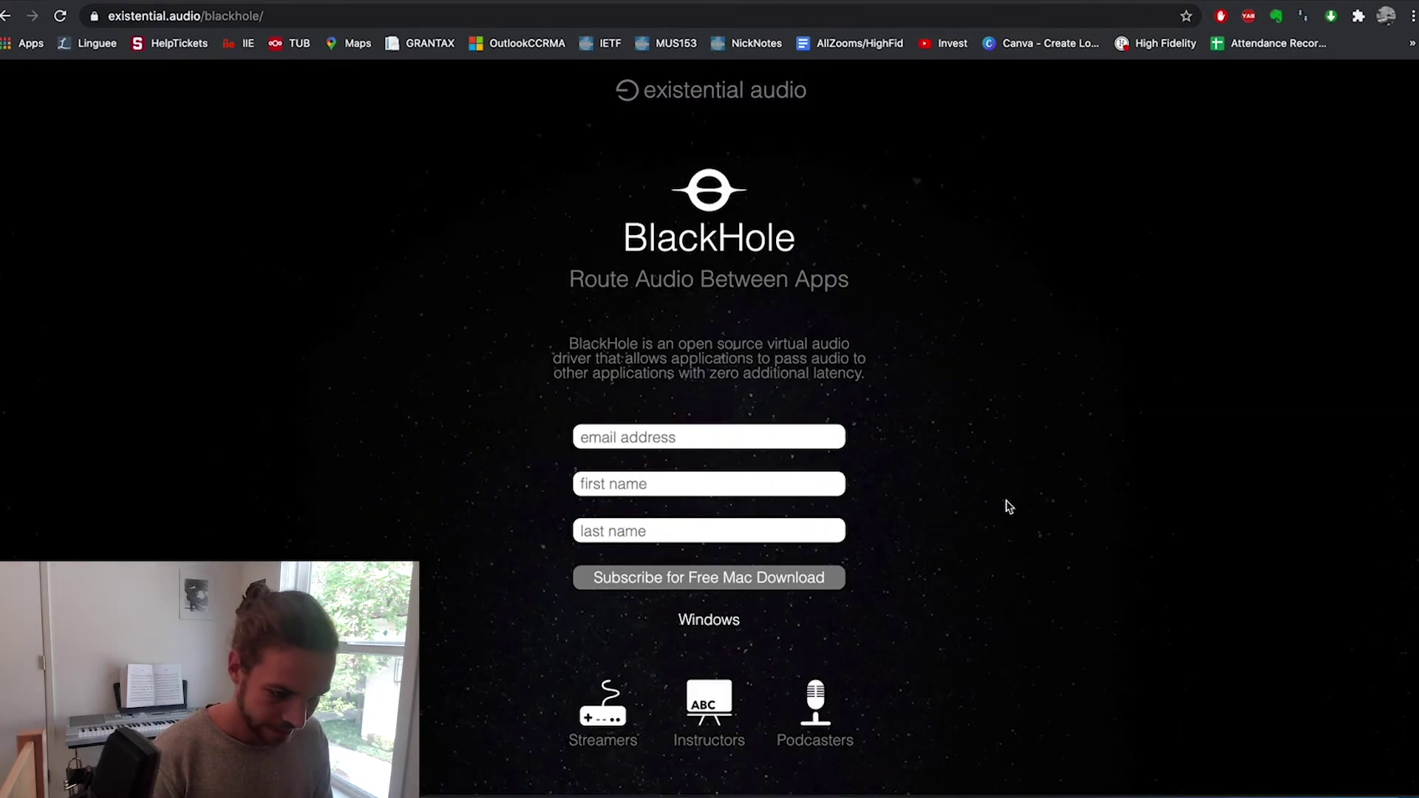
- Look through the BlackHole page for its sign-up form, supported features and download option
scroll(1009, 507, down, 2)
scroll(1009, 507, down, 5)
scroll(961, 495, up, 6)
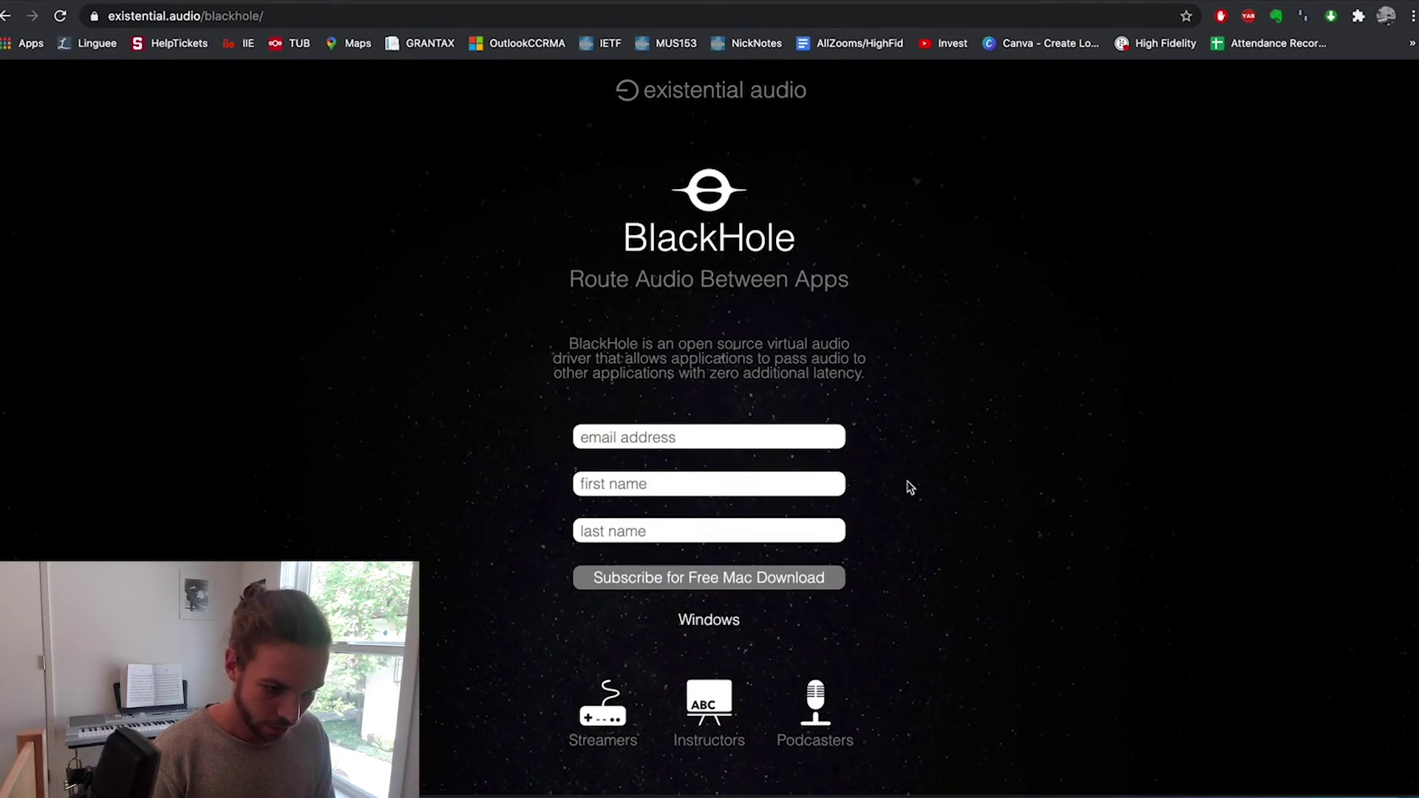
scroll(1023, 311, down, 8)
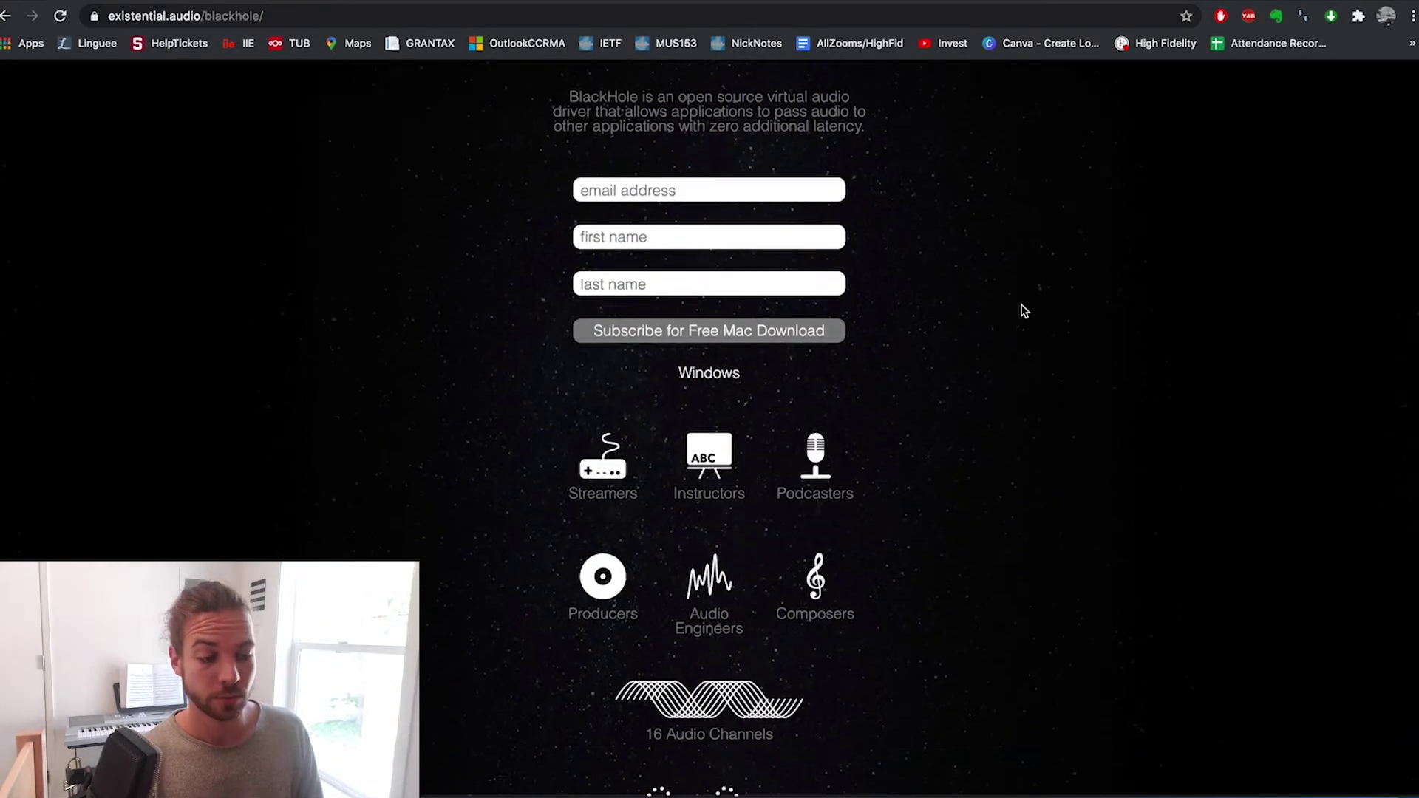
scroll(1323, 473, down, 6)
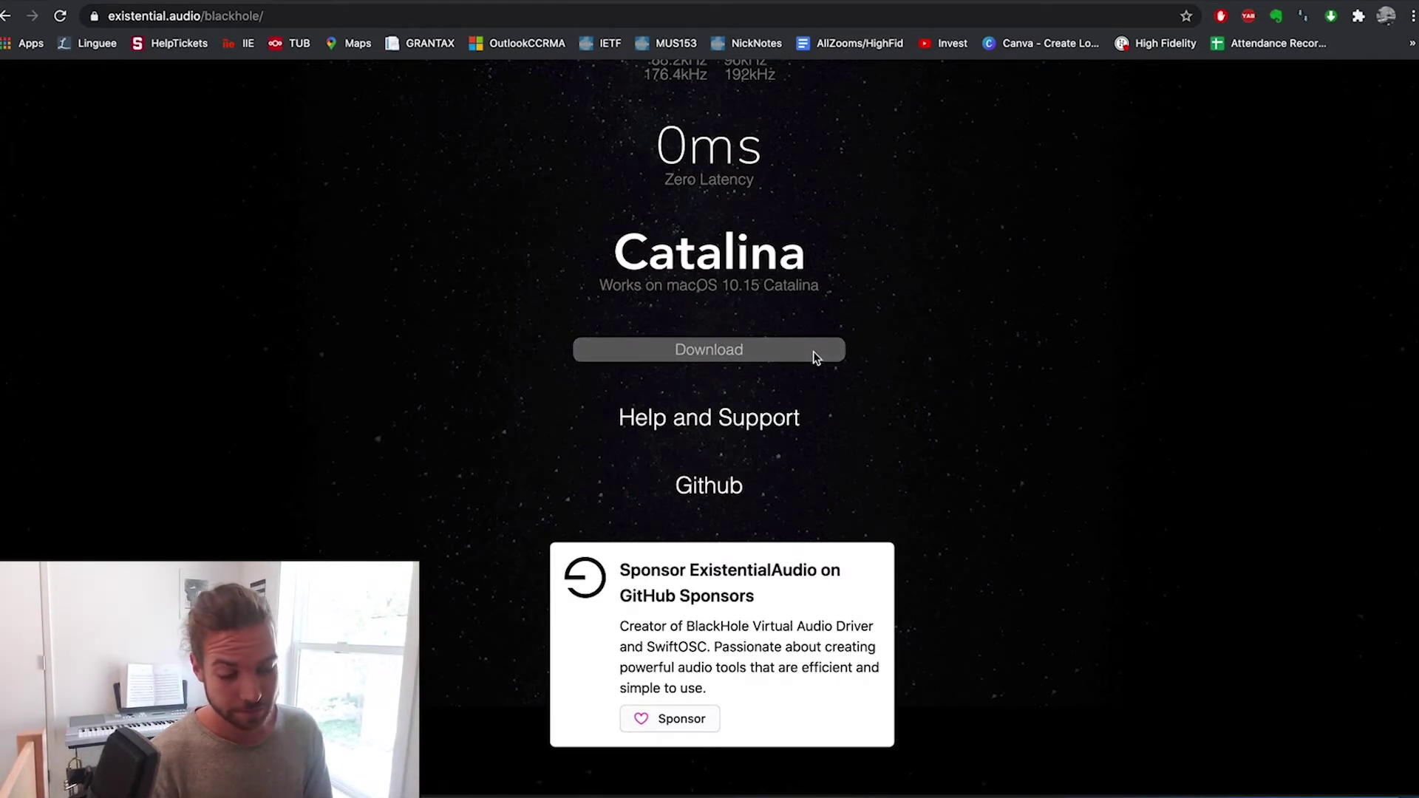
- Switch back to Audio MIDI Setup and examine the BlackHole 16ch device and the aggregate device's subdevices and channels
key(super+Tab)
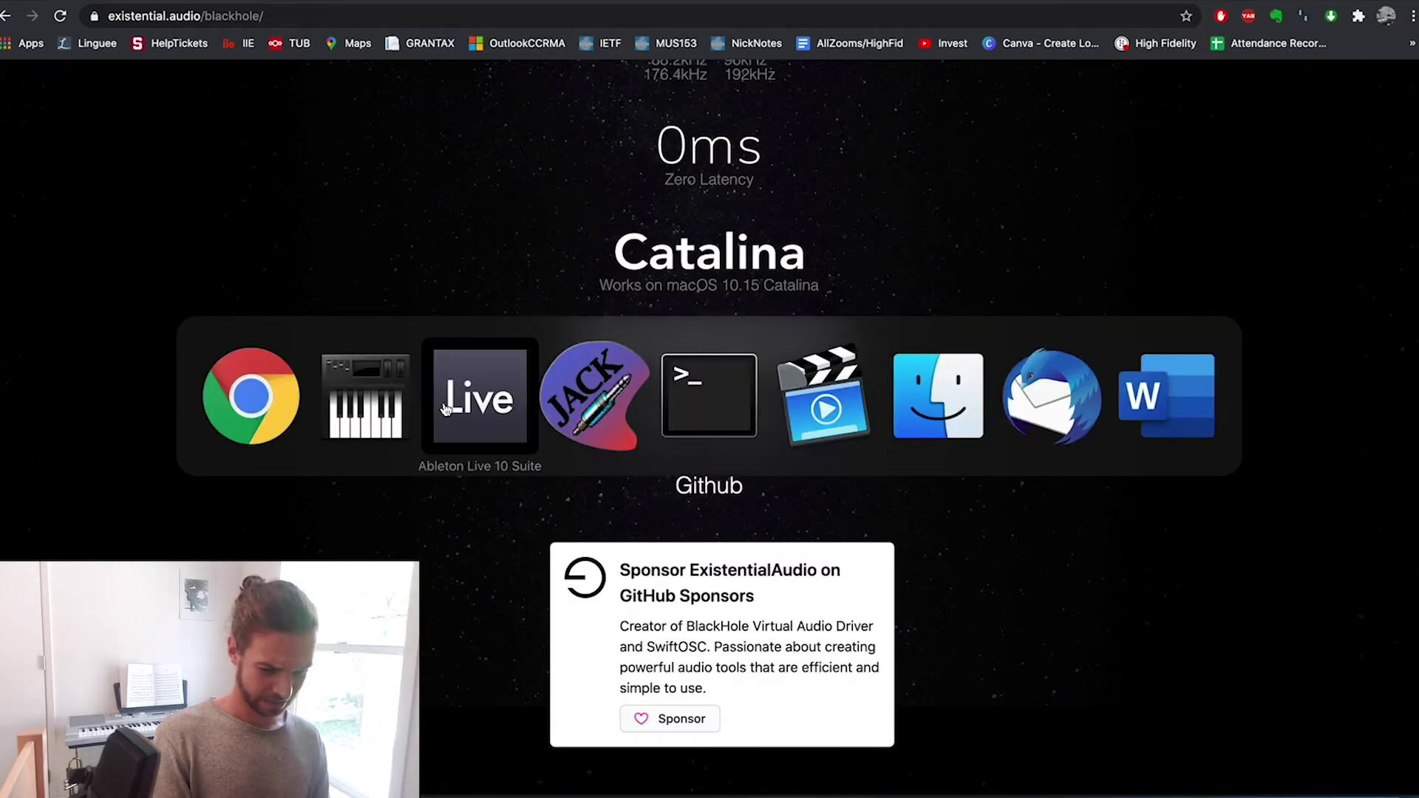
click(391, 404)
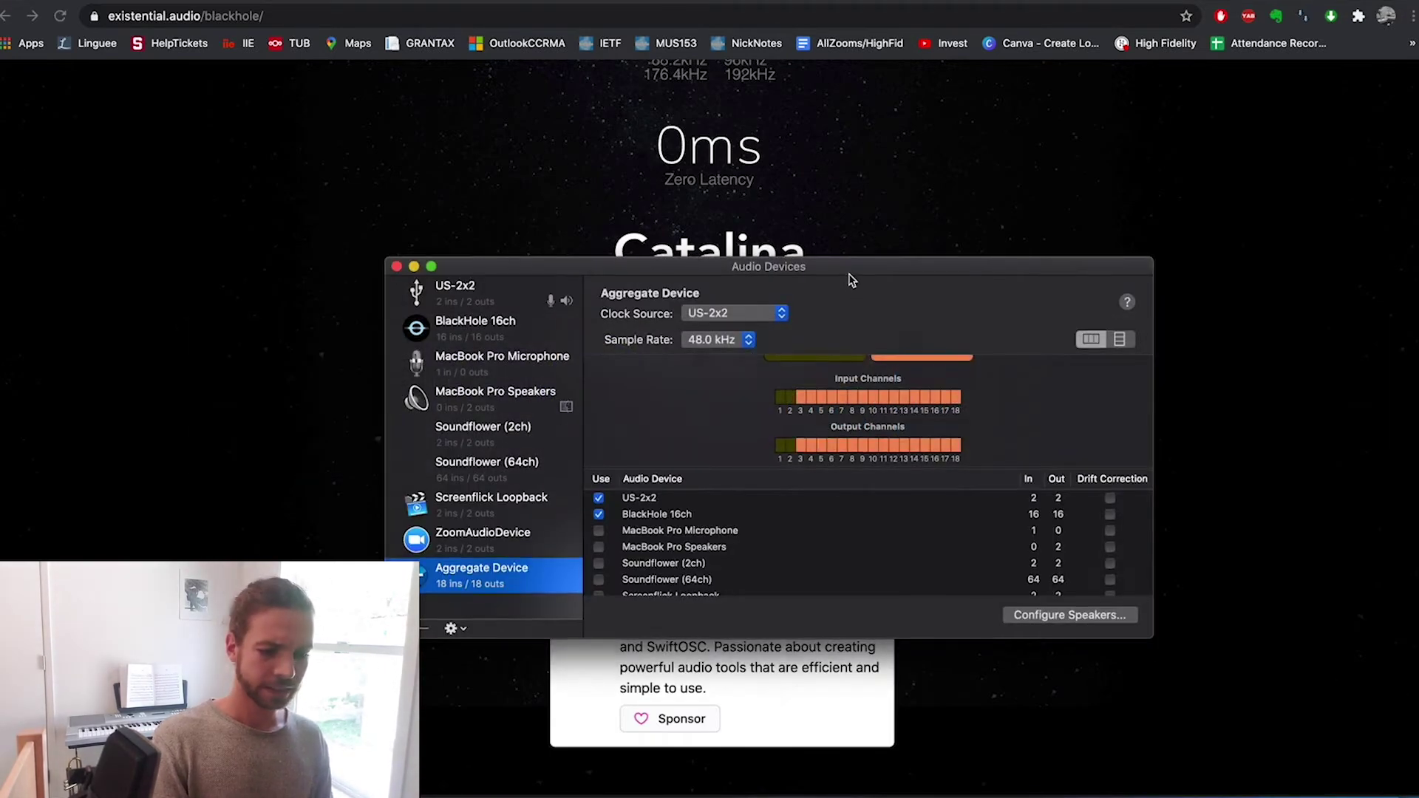
drag(849, 269, 800, 140)
scroll(612, 401, down, 2)
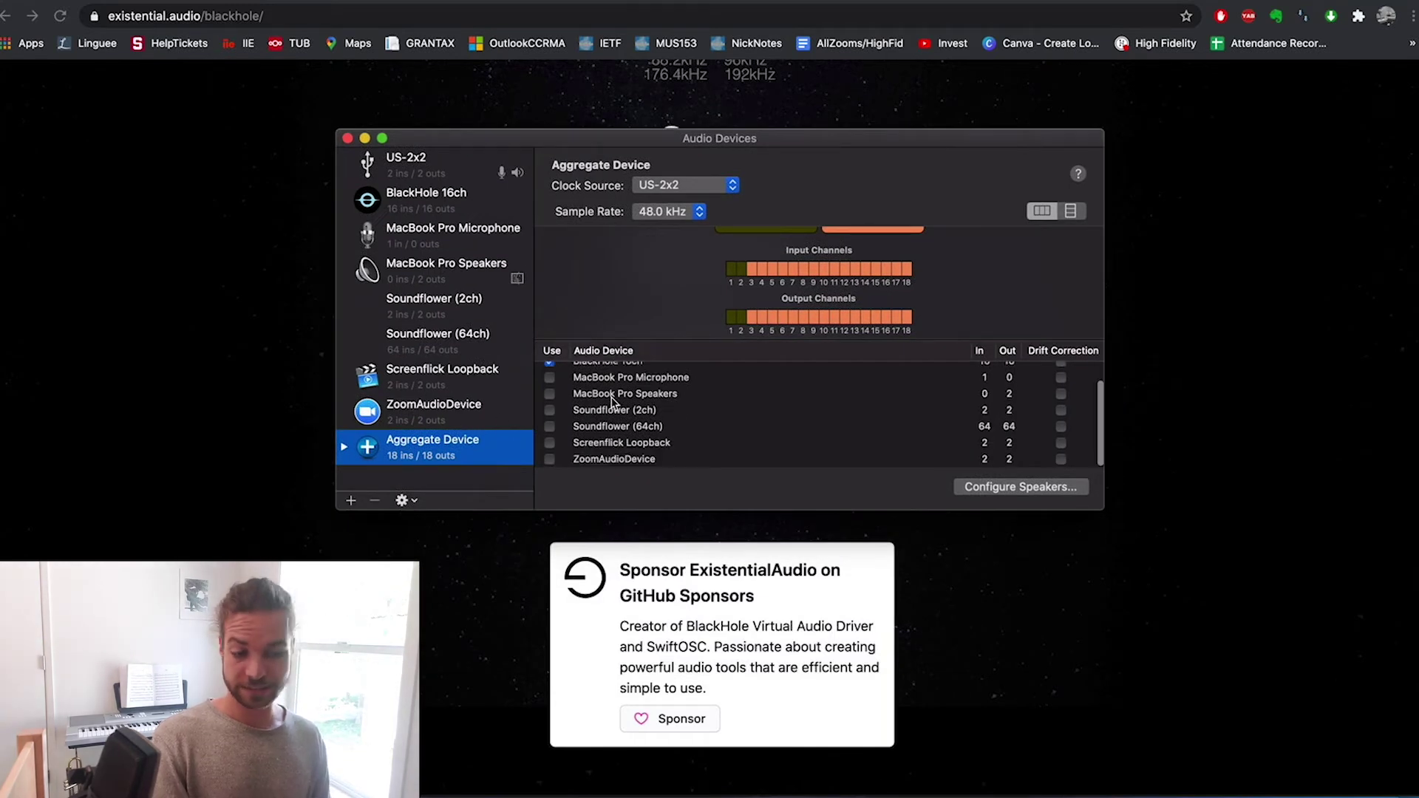
scroll(612, 401, up, 2)
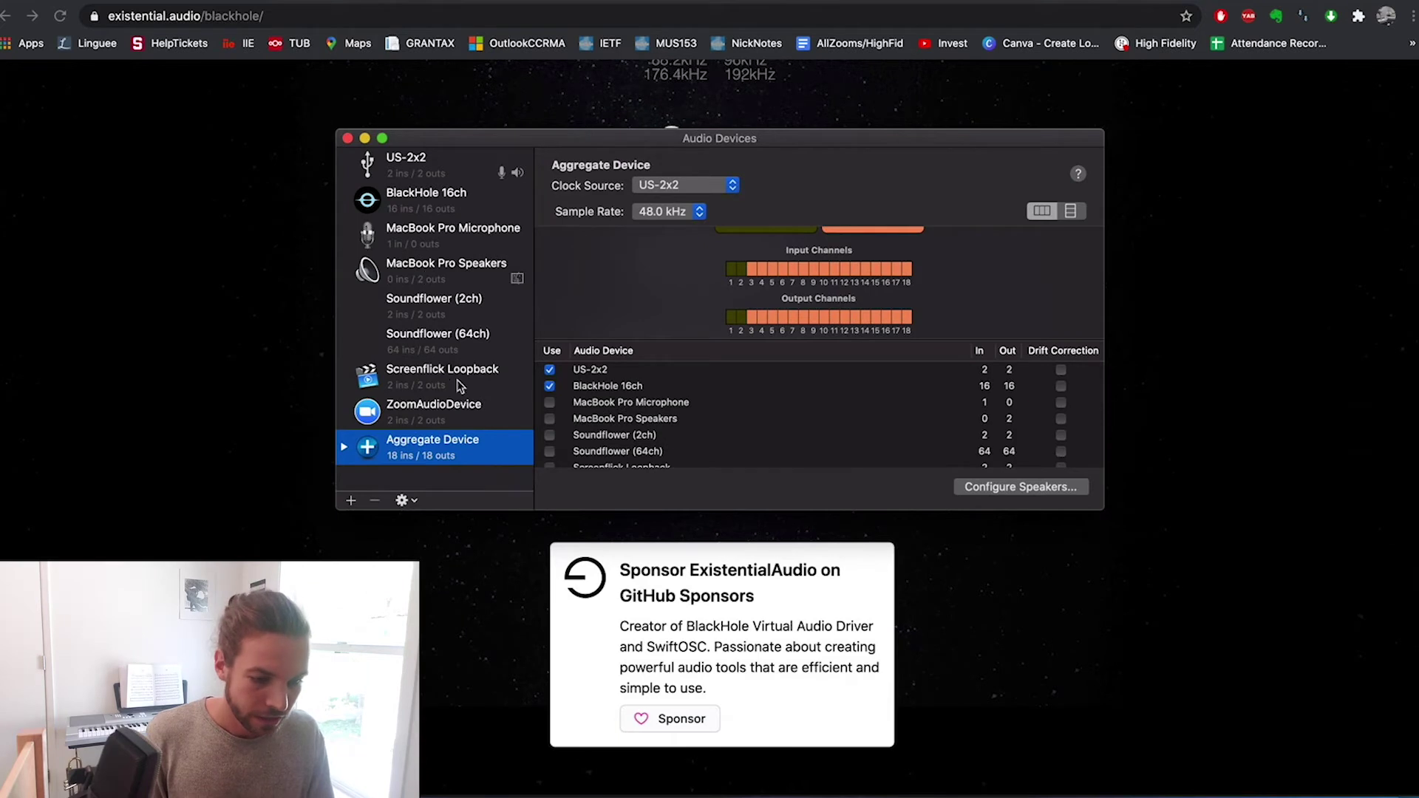
click(445, 198)
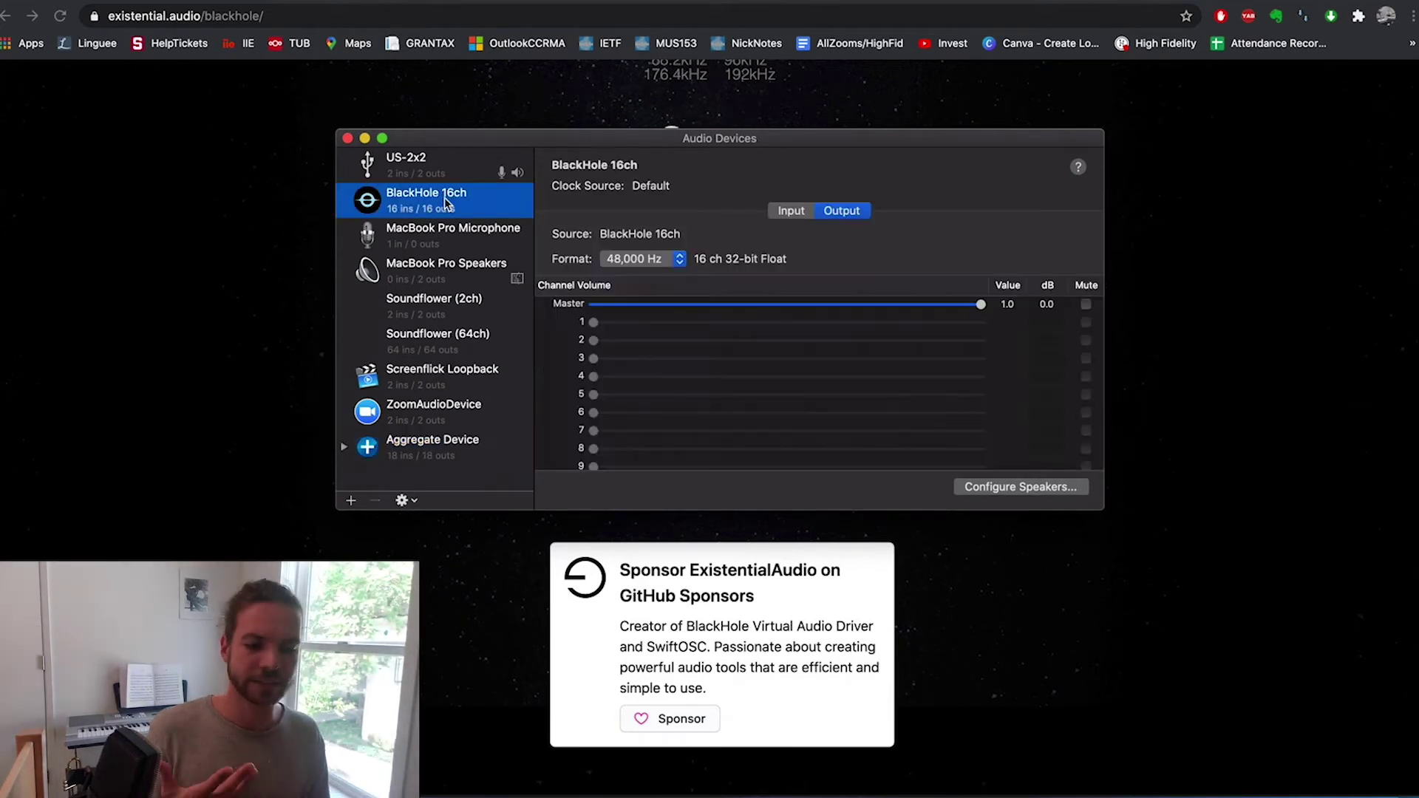
click(423, 446)
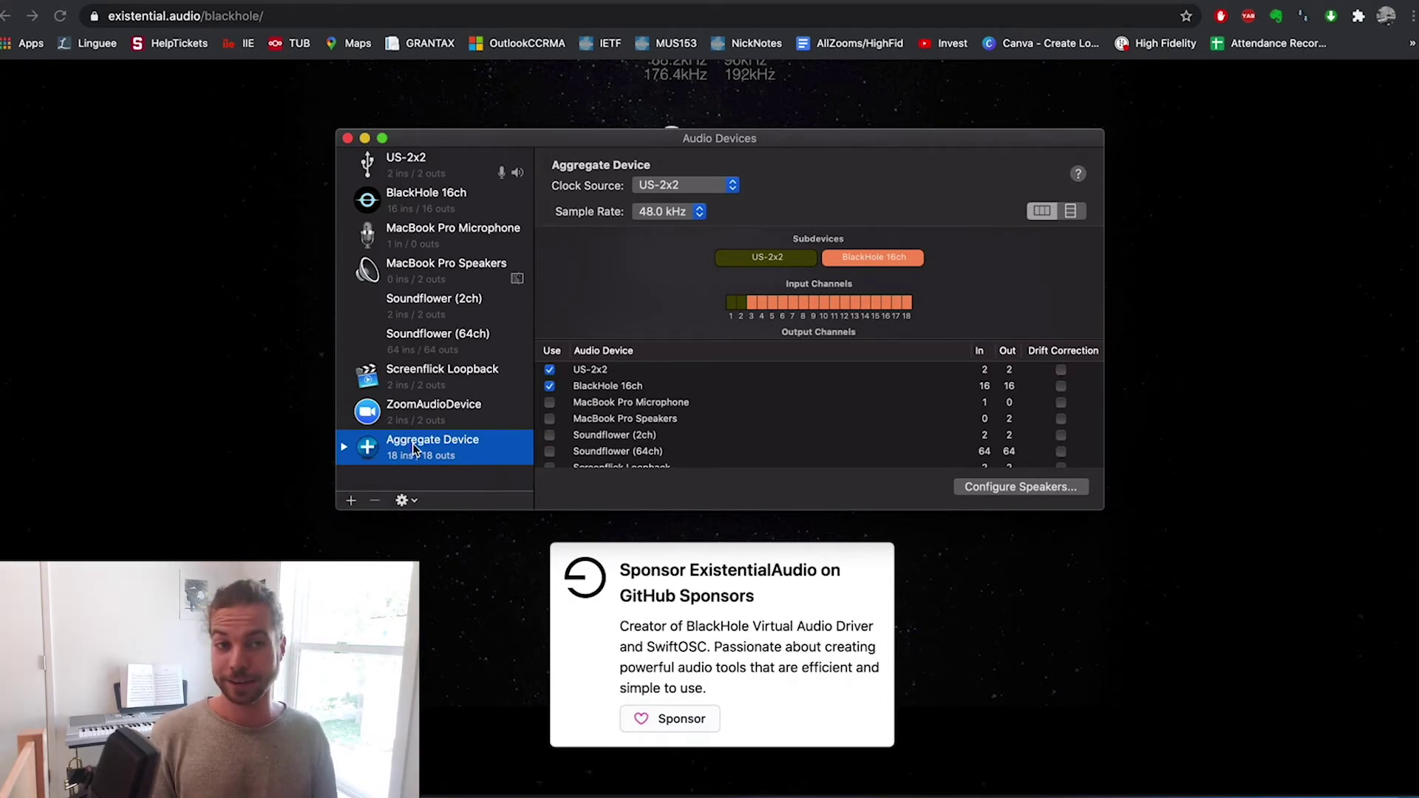
click(603, 374)
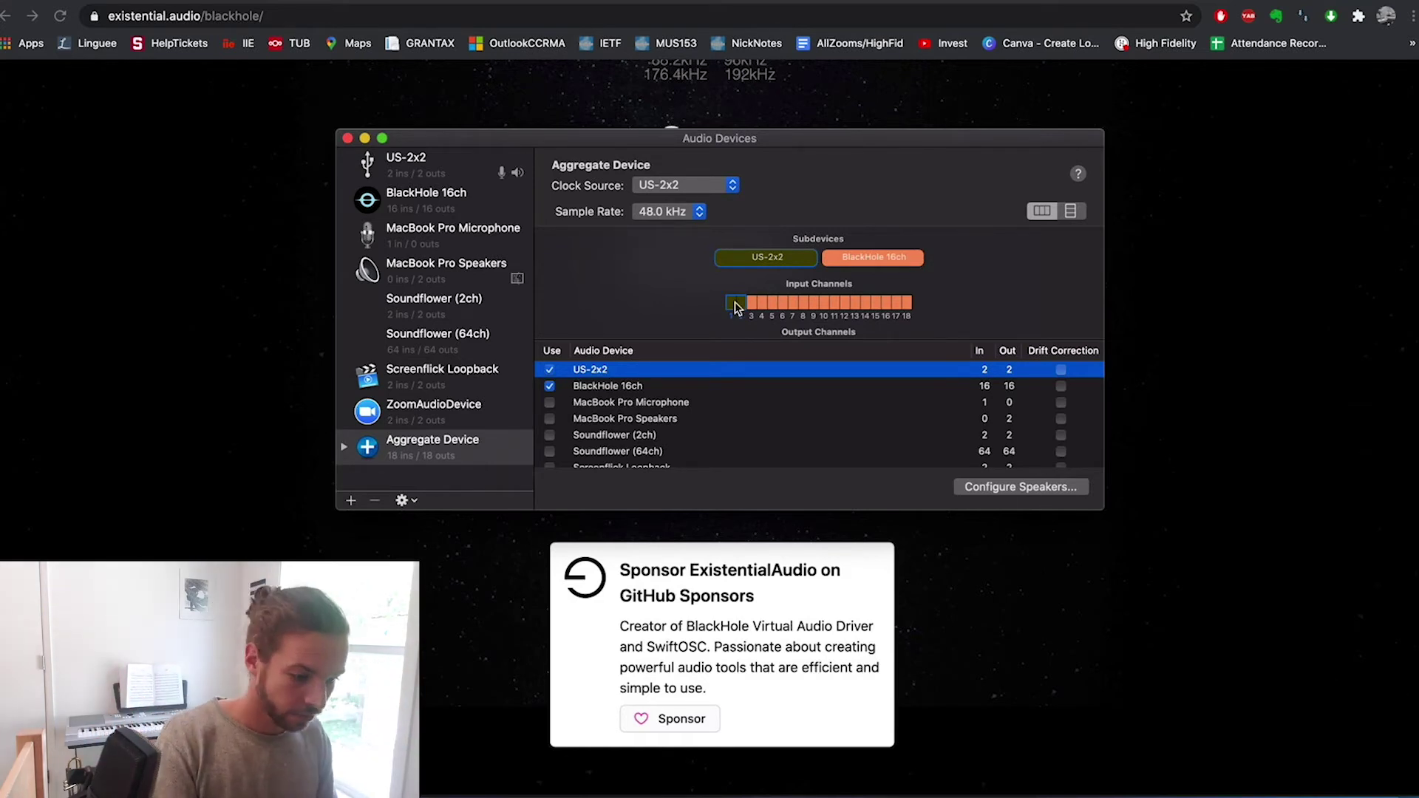
scroll(806, 301, down, 2)
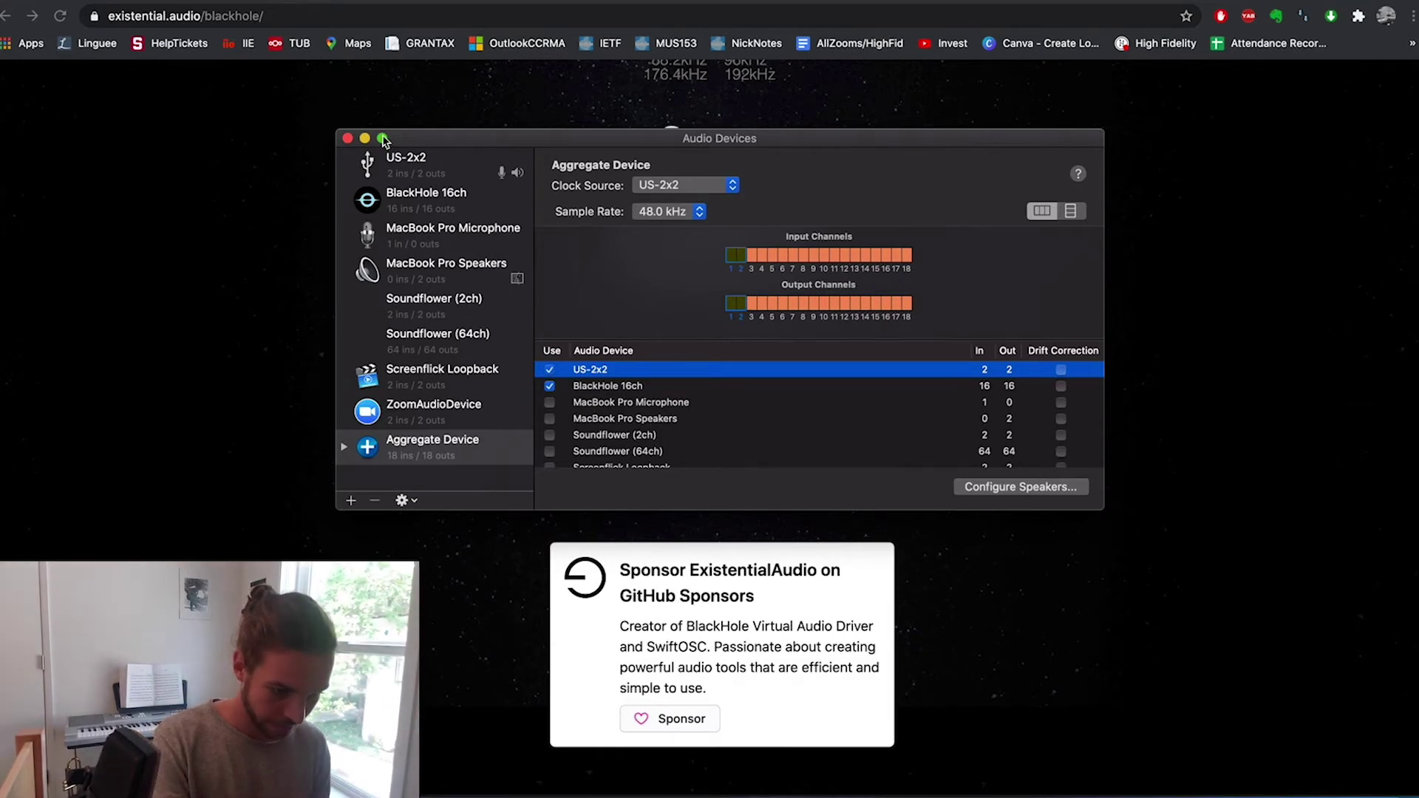
click(408, 453)
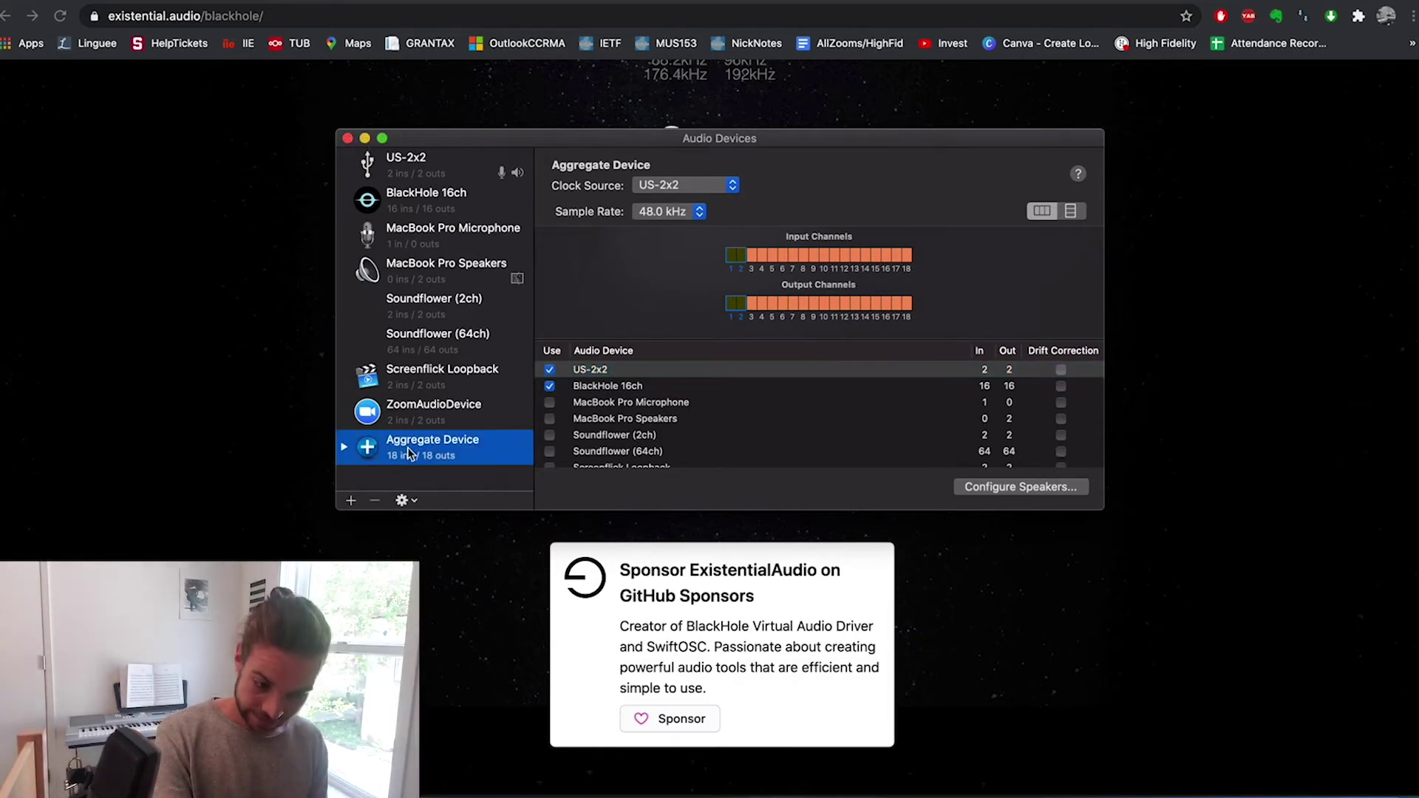
right_click(409, 453)
key(Escape)
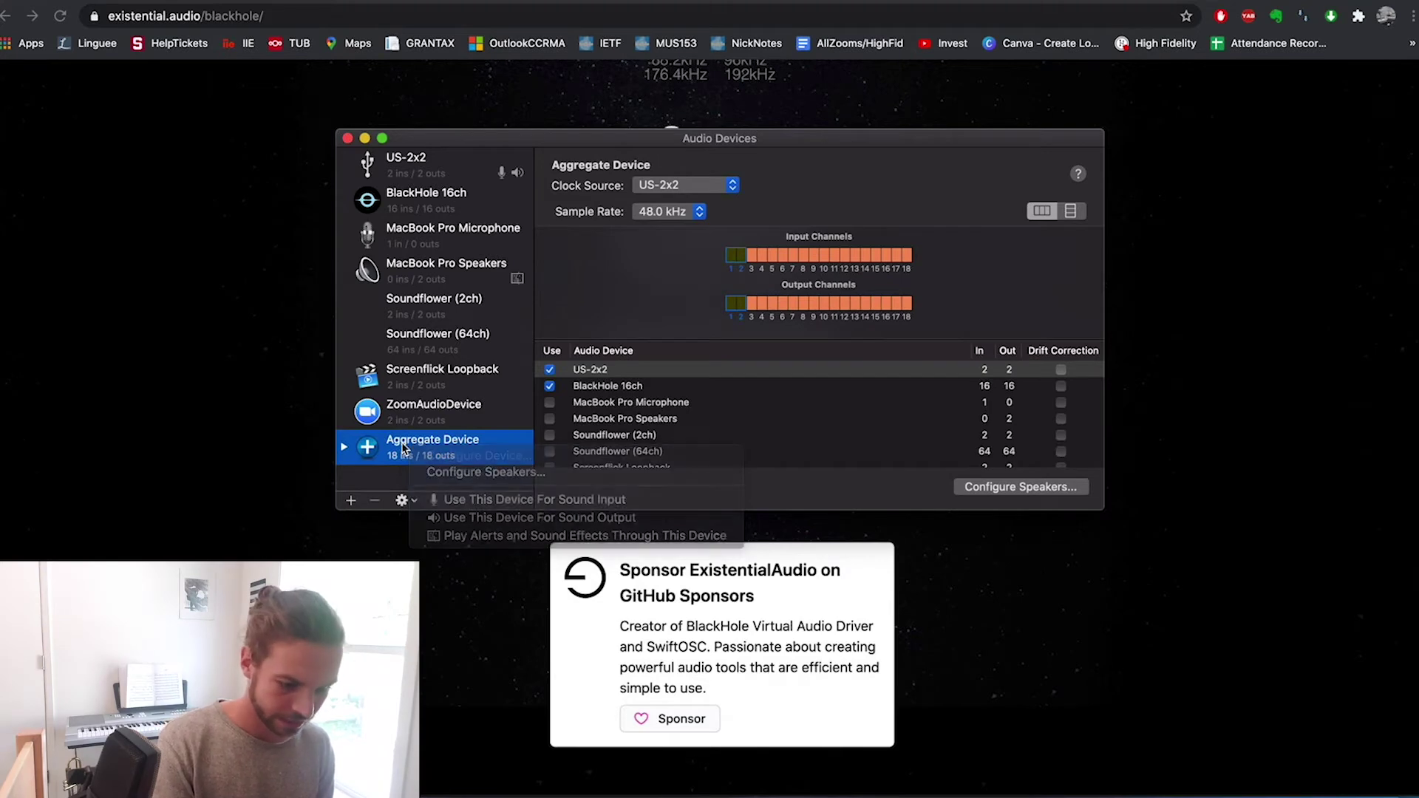
- Switch to Terminal to end the running JackTrip session, and stop the JACK server in JACK Audio Connection Kit
key(super+Tab)
key(super+Tab)
key(super+Tab)
key(super+Tab)
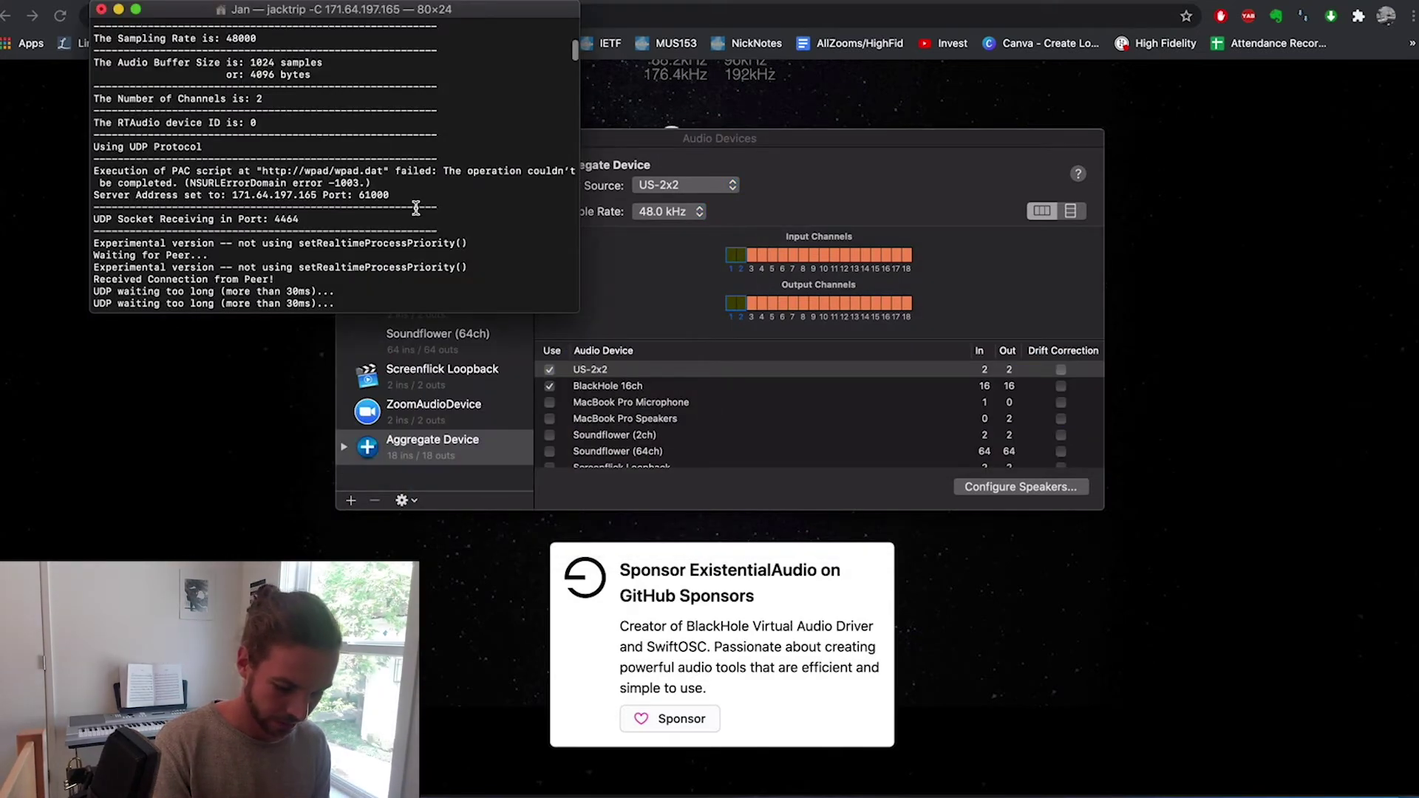
key(ctrl+c)
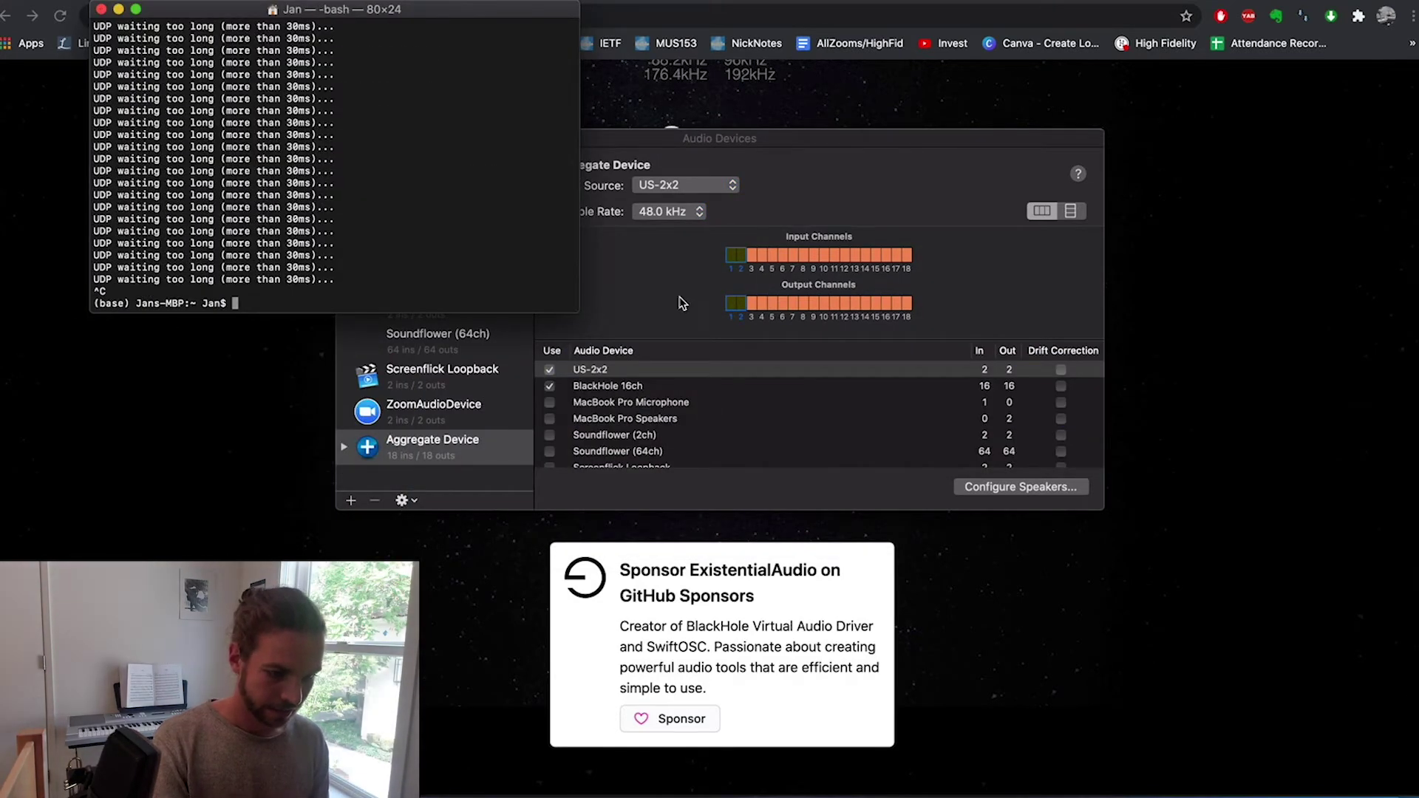
key(super+Tab)
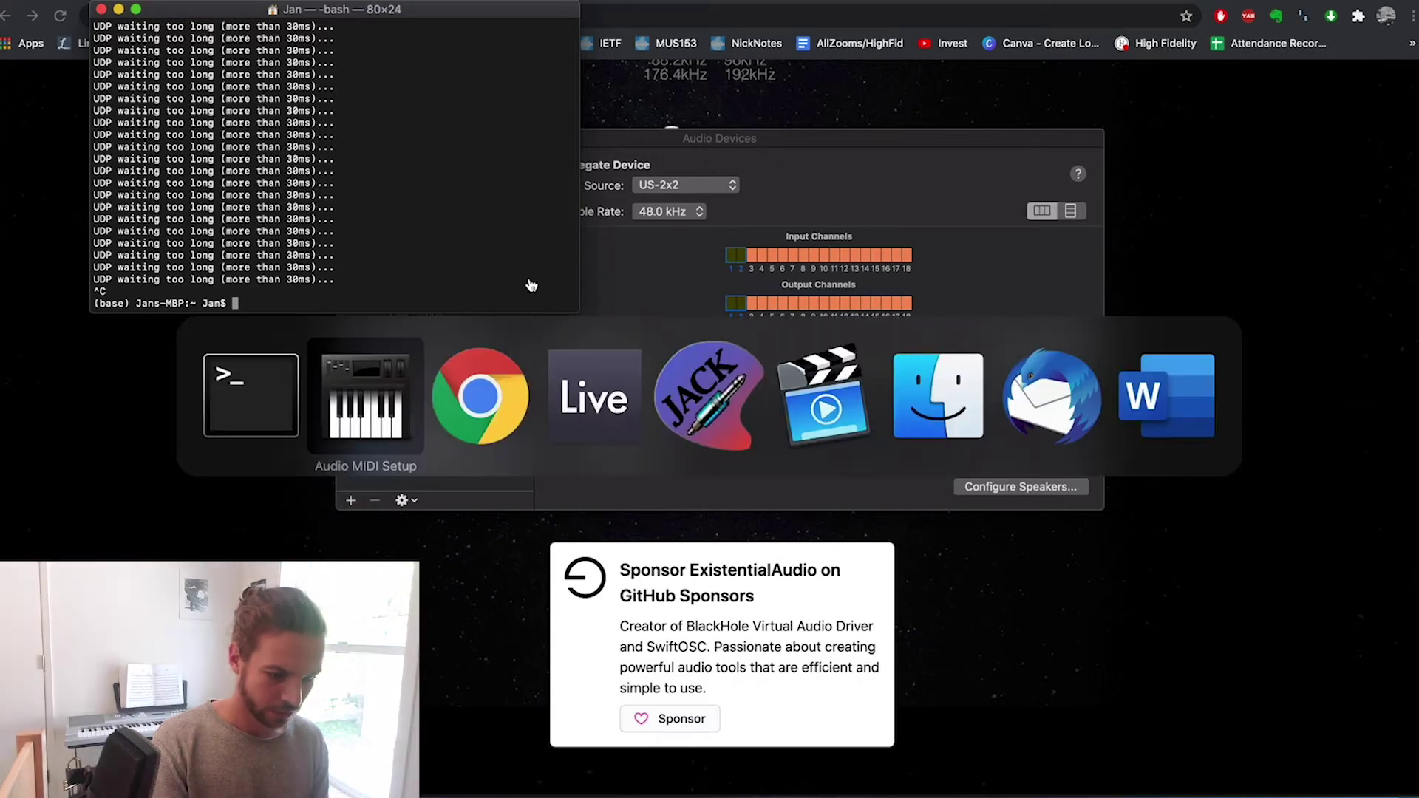
click(725, 393)
click(995, 102)
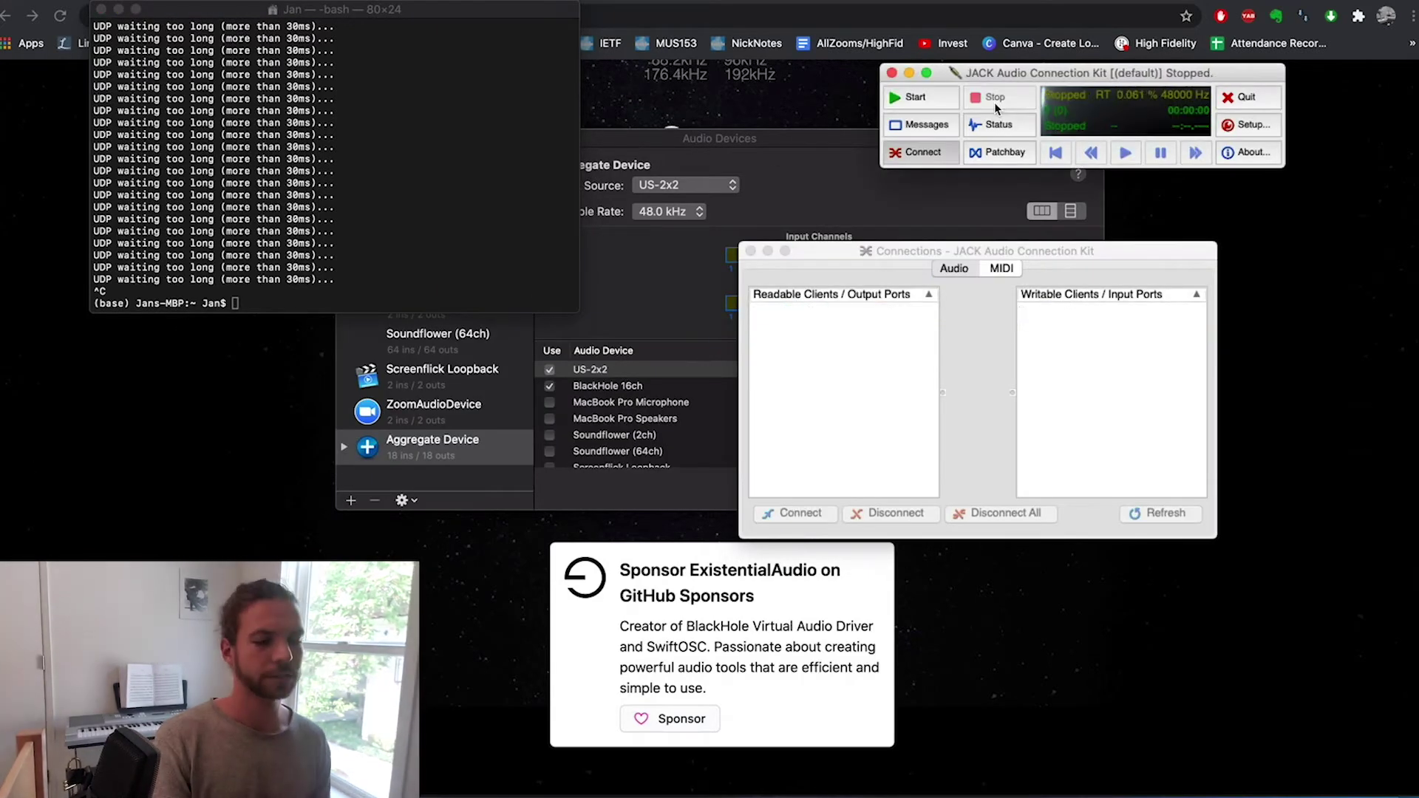
- Return to Audio MIDI Setup, make the aggregate device the system's sound input and output, and close the Audio Devices window
click(419, 439)
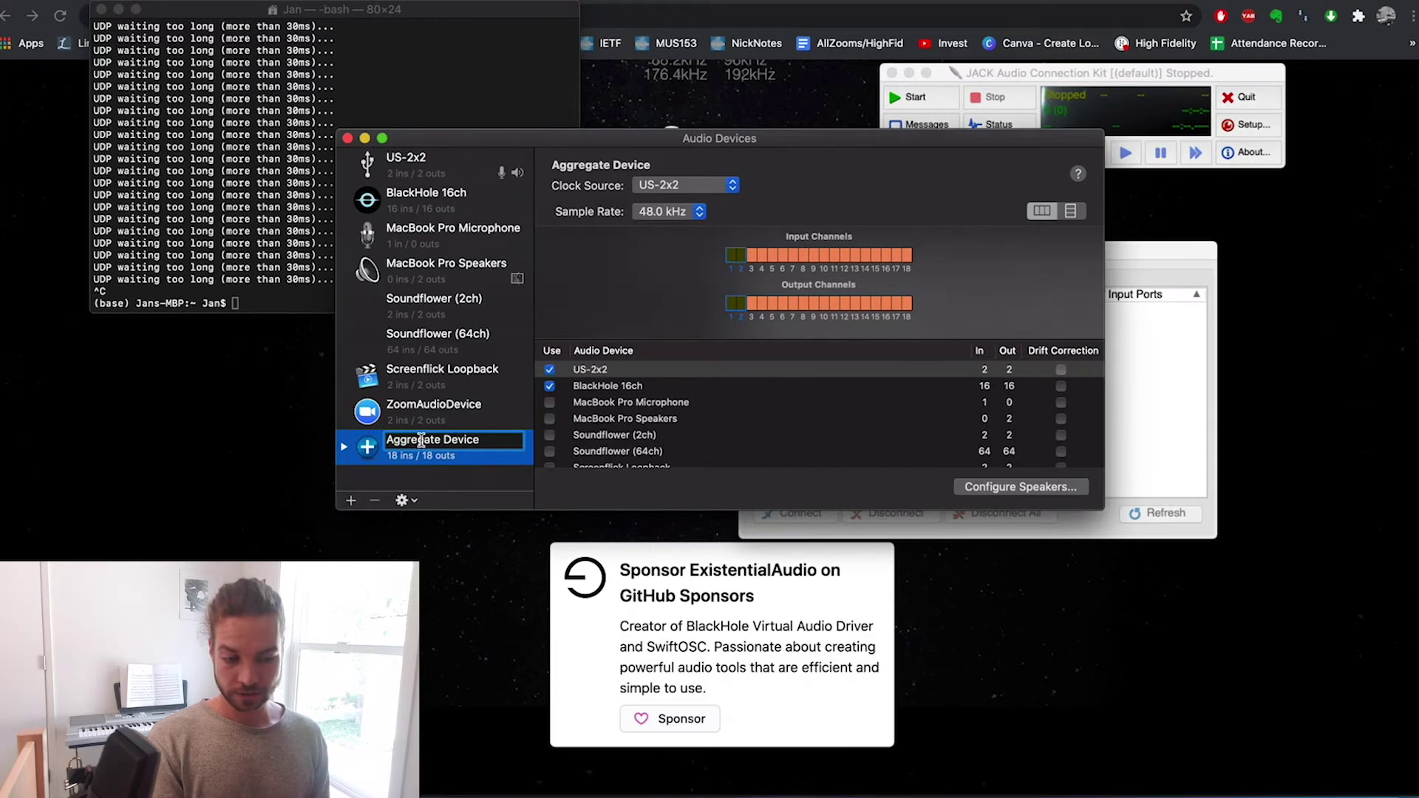
click(427, 449)
right_click(427, 449)
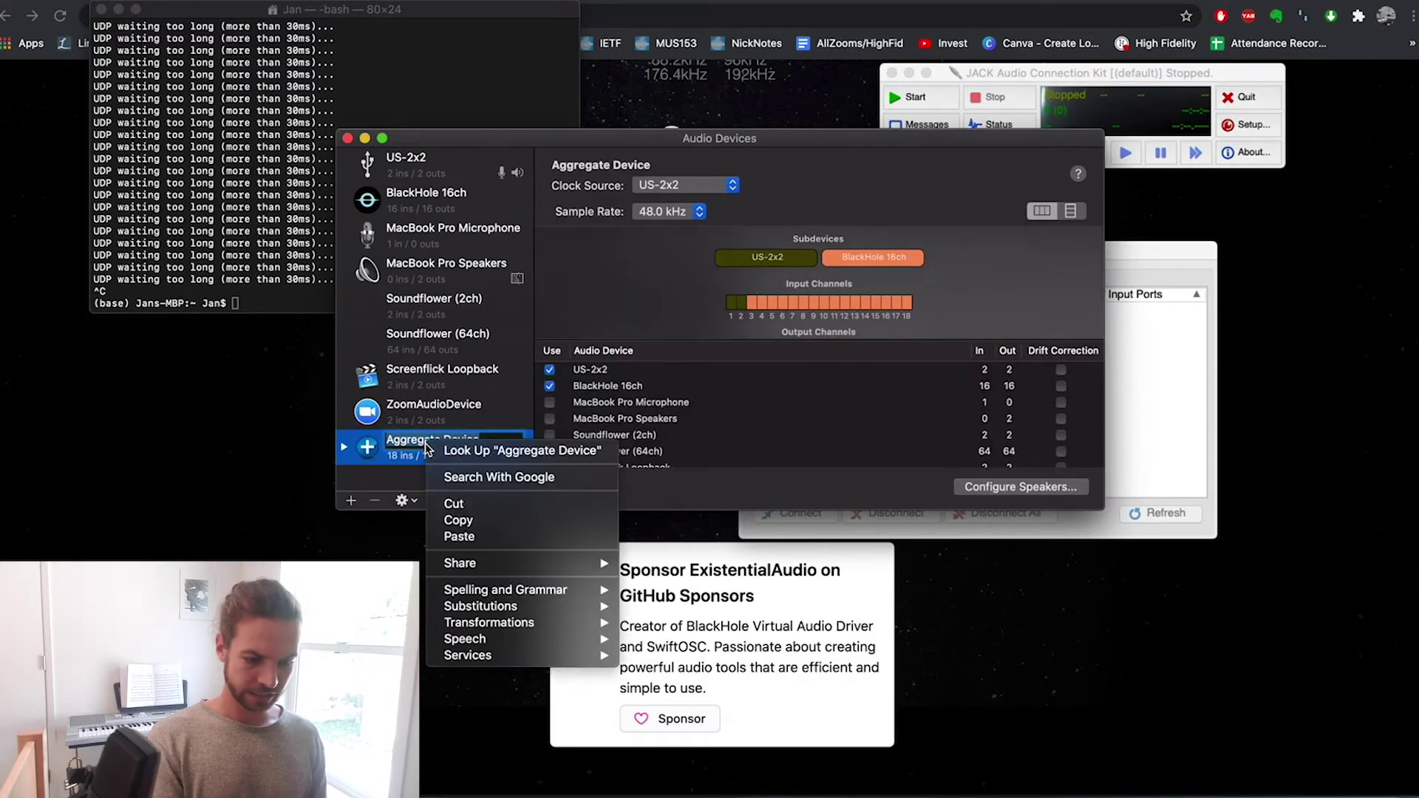
click(411, 447)
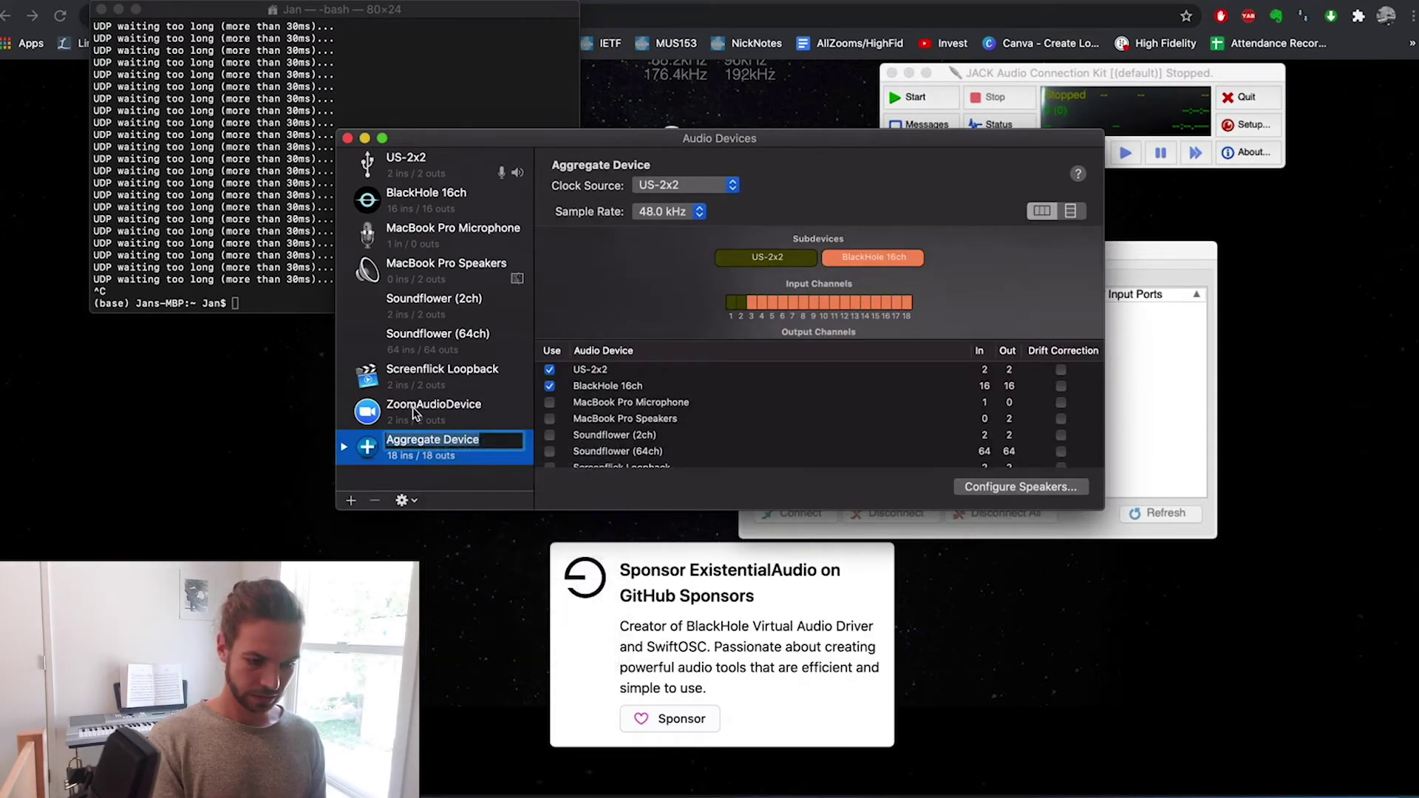
click(417, 413)
click(420, 447)
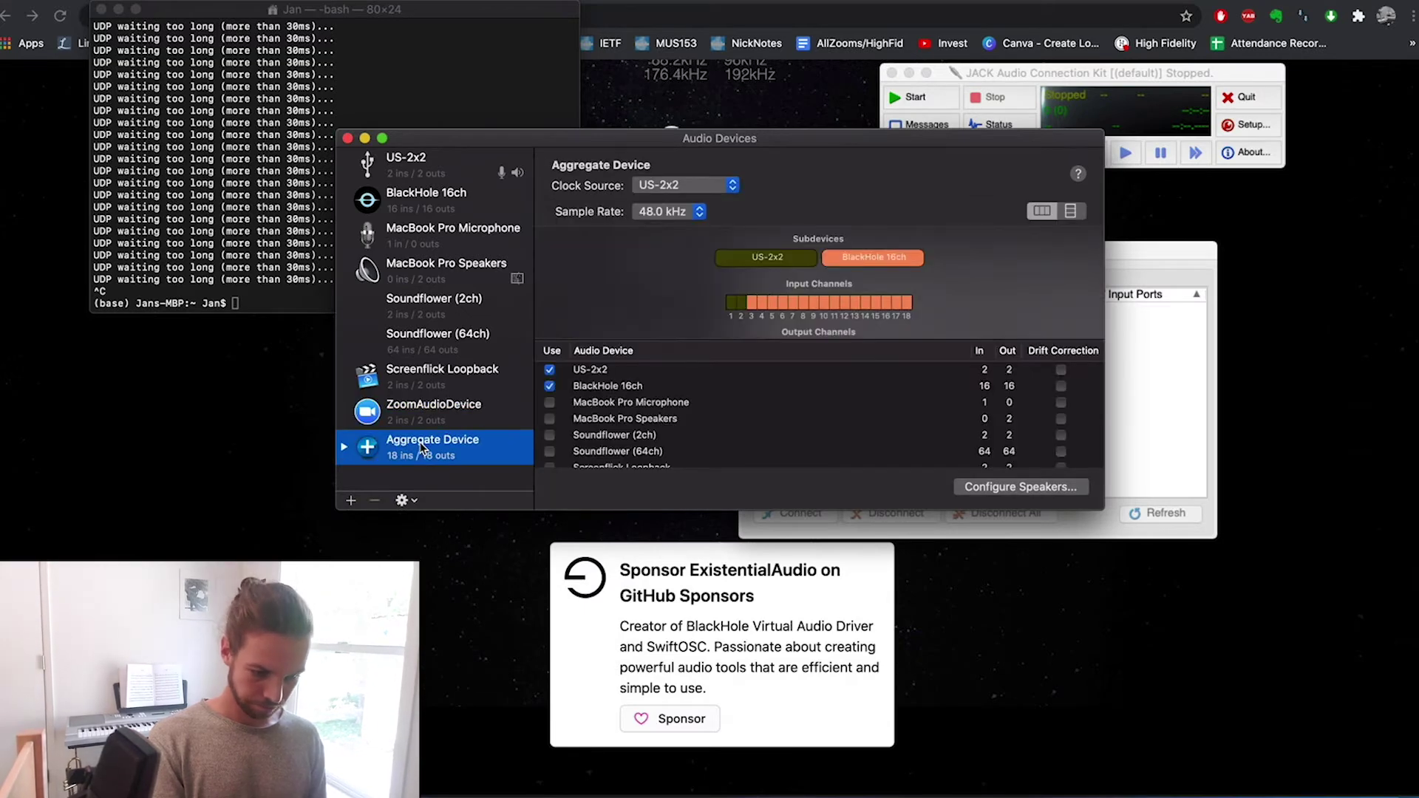
right_click(421, 448)
click(427, 416)
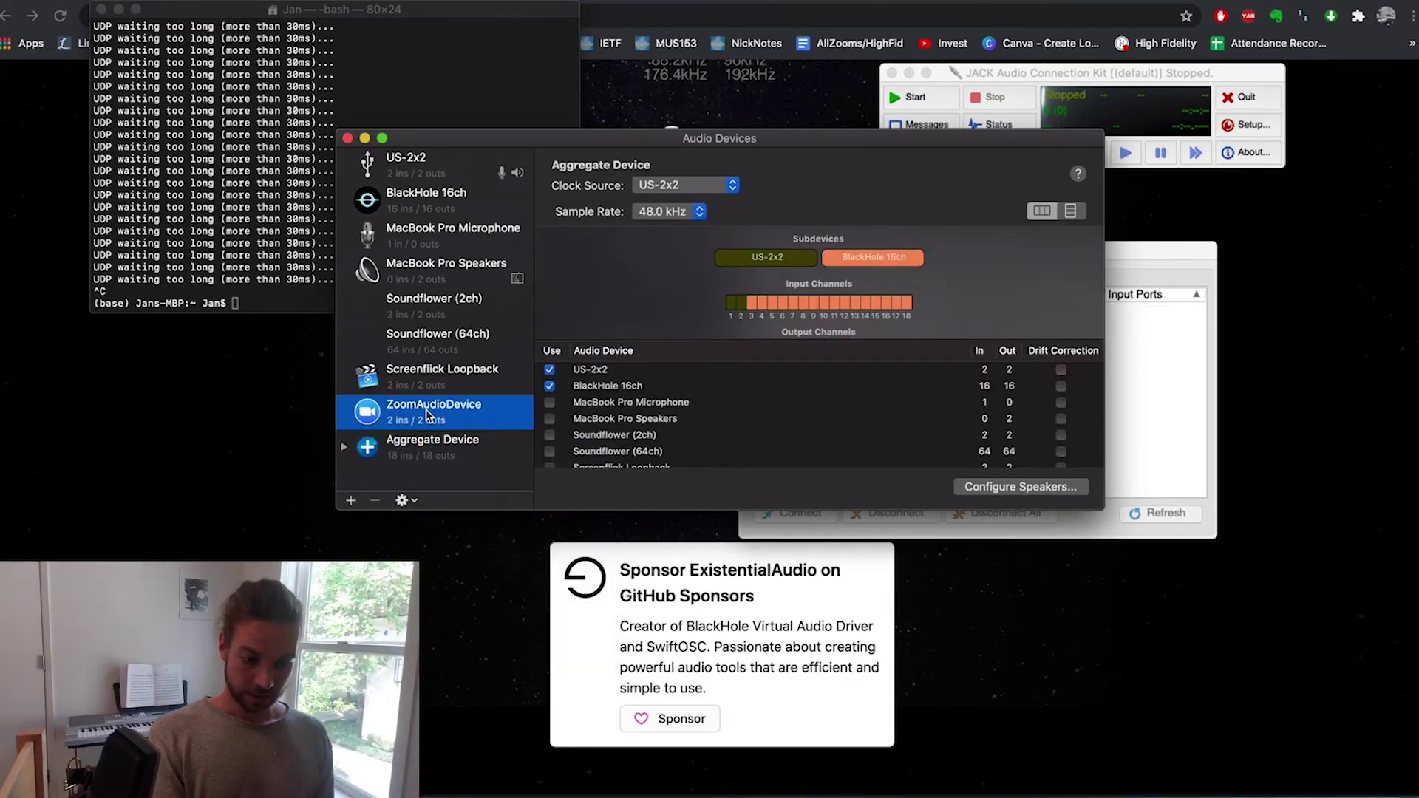
right_click(424, 456)
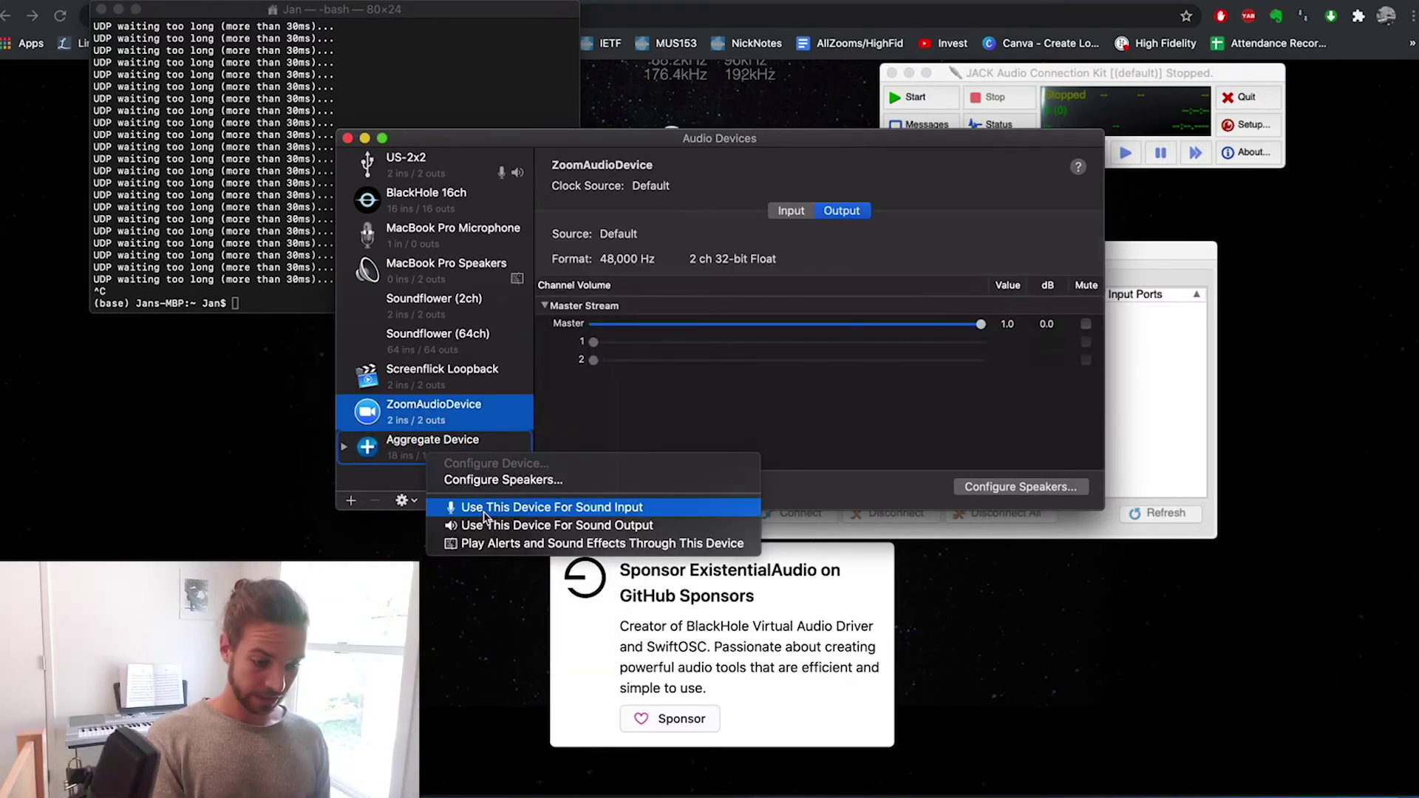
click(483, 511)
right_click(430, 448)
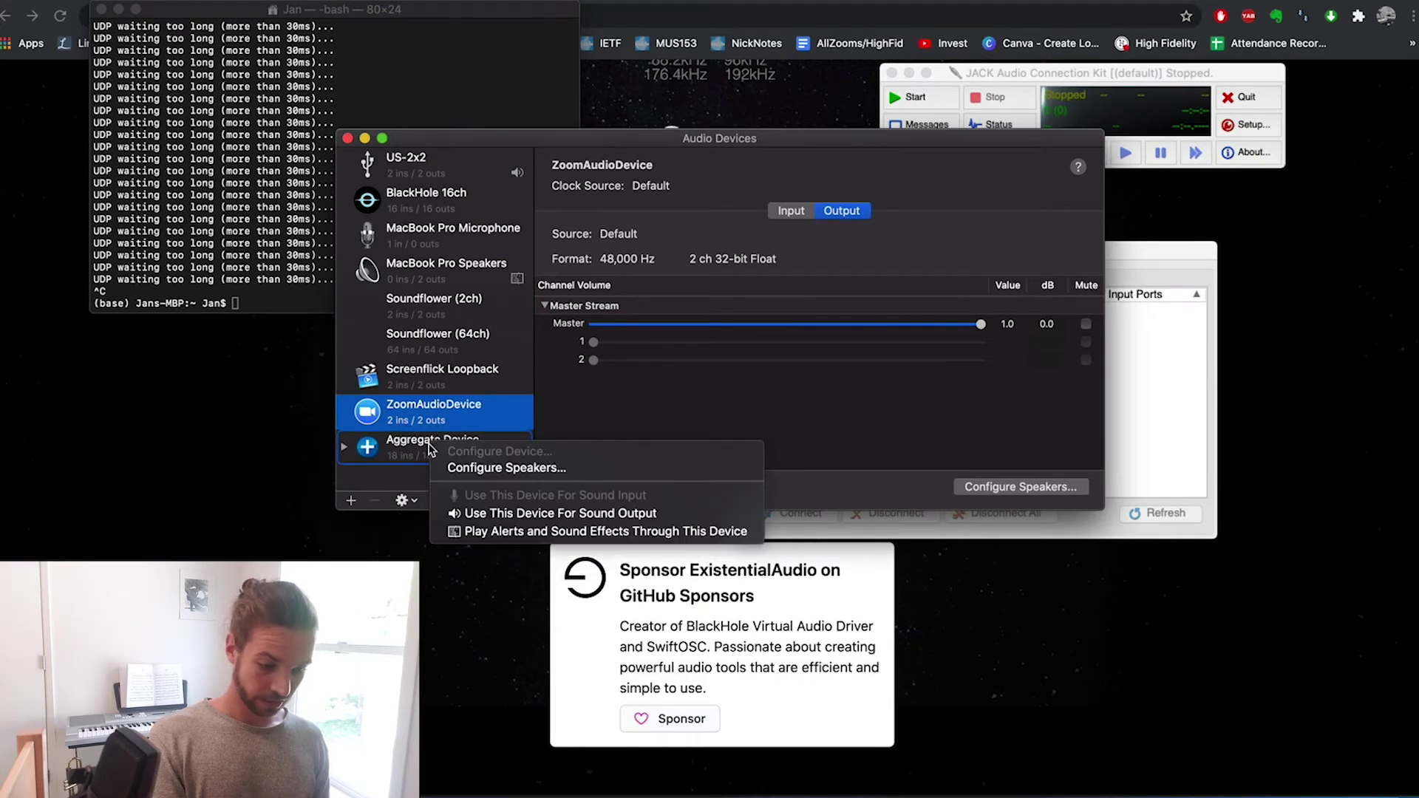
click(486, 514)
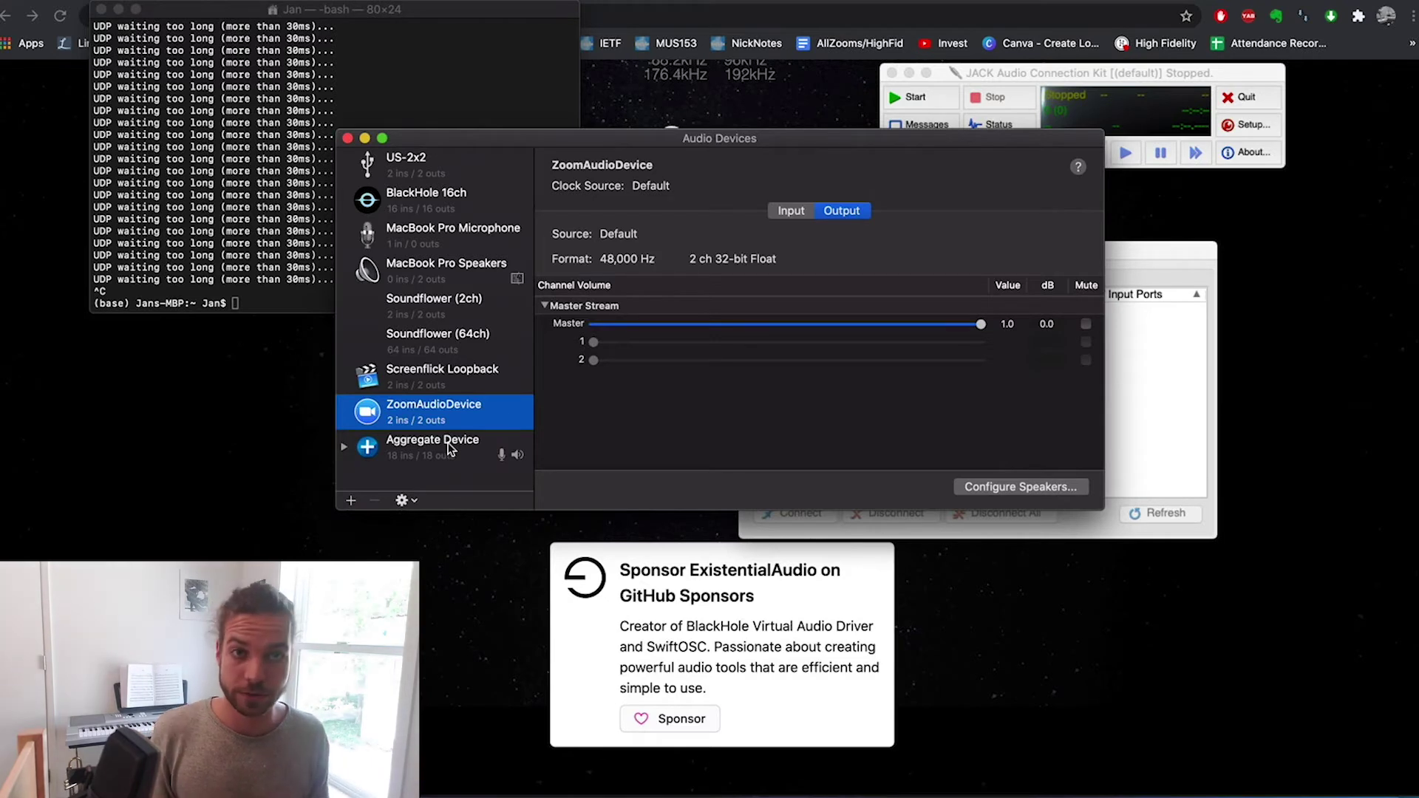
click(347, 138)
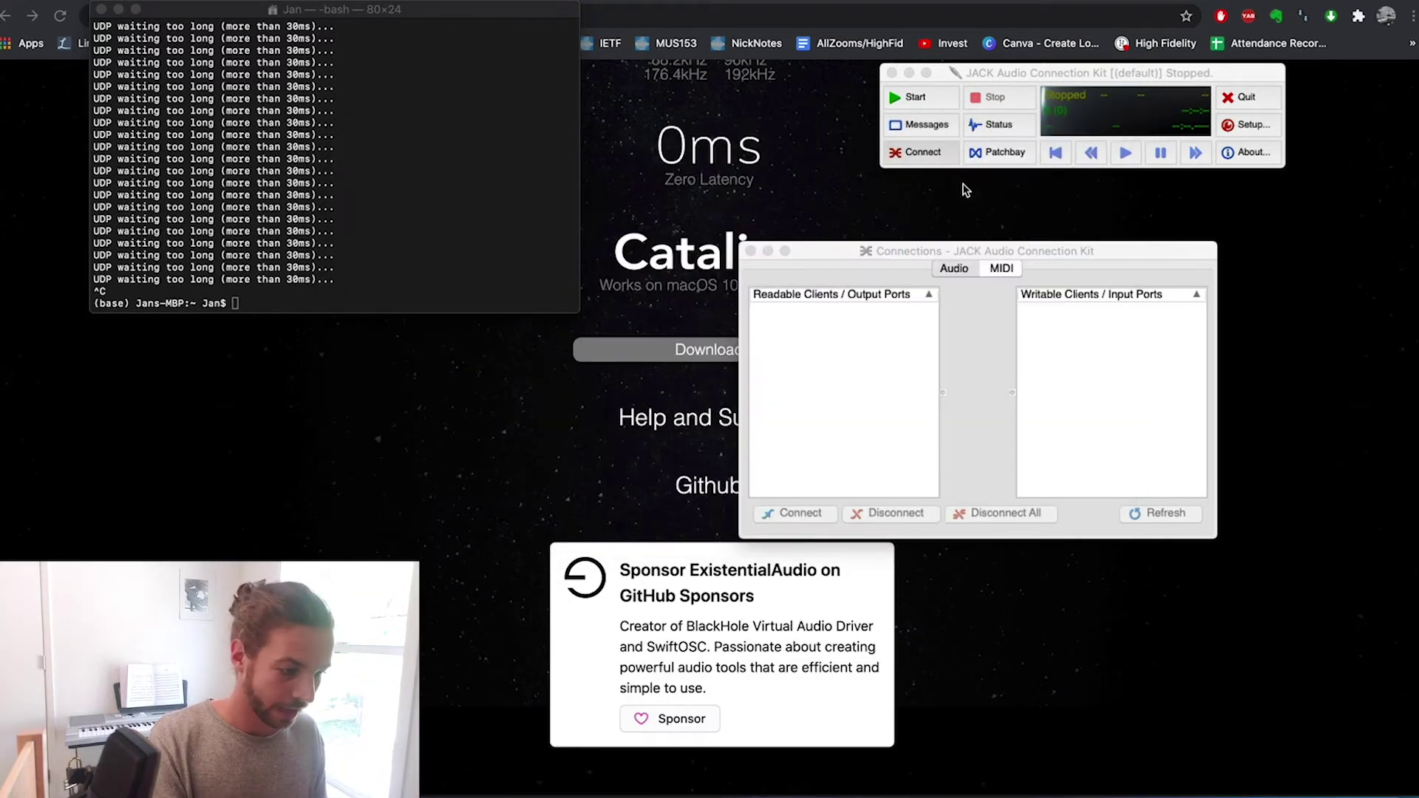
- Configure JACK to use the (default) interface with 18 input channels and 18 output channels
click(1244, 125)
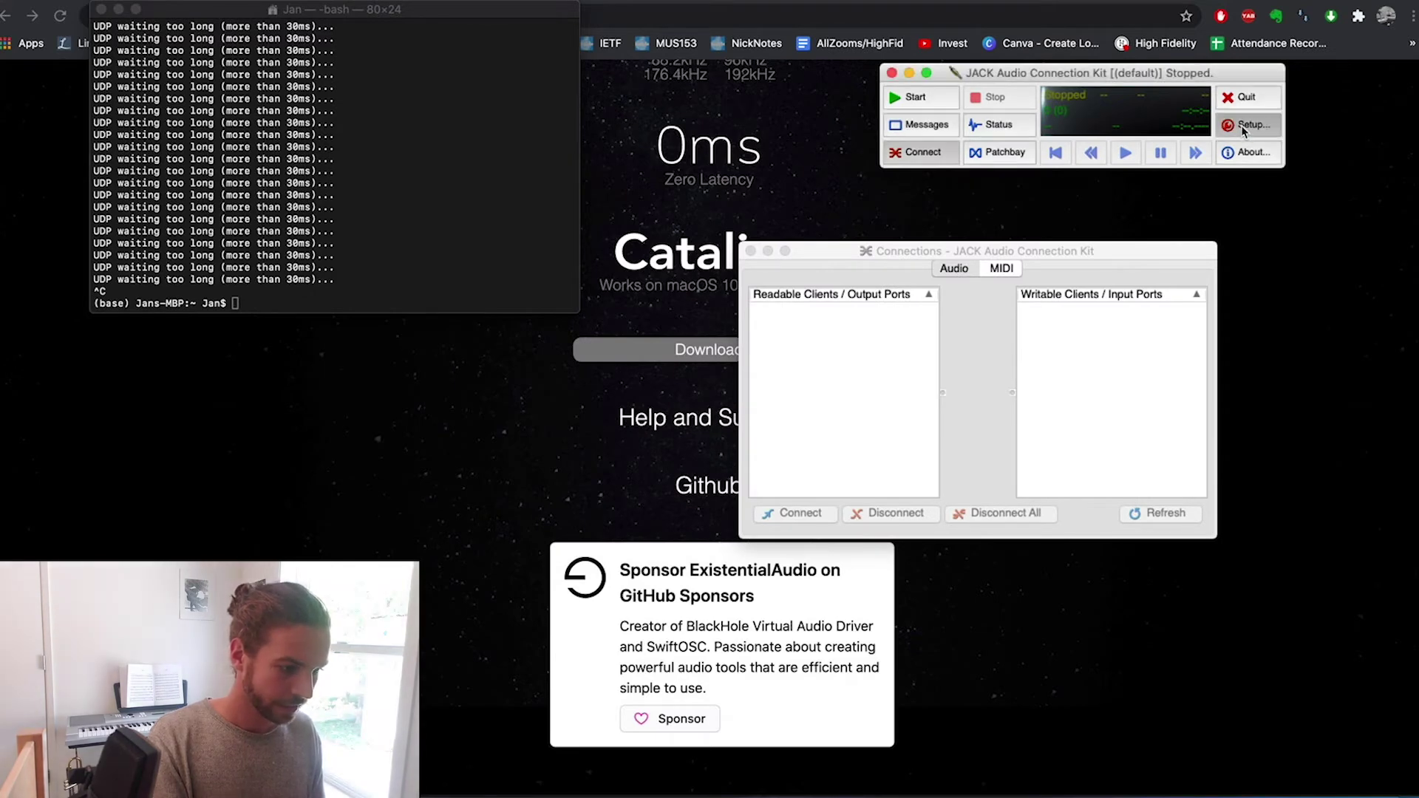
click(1309, 108)
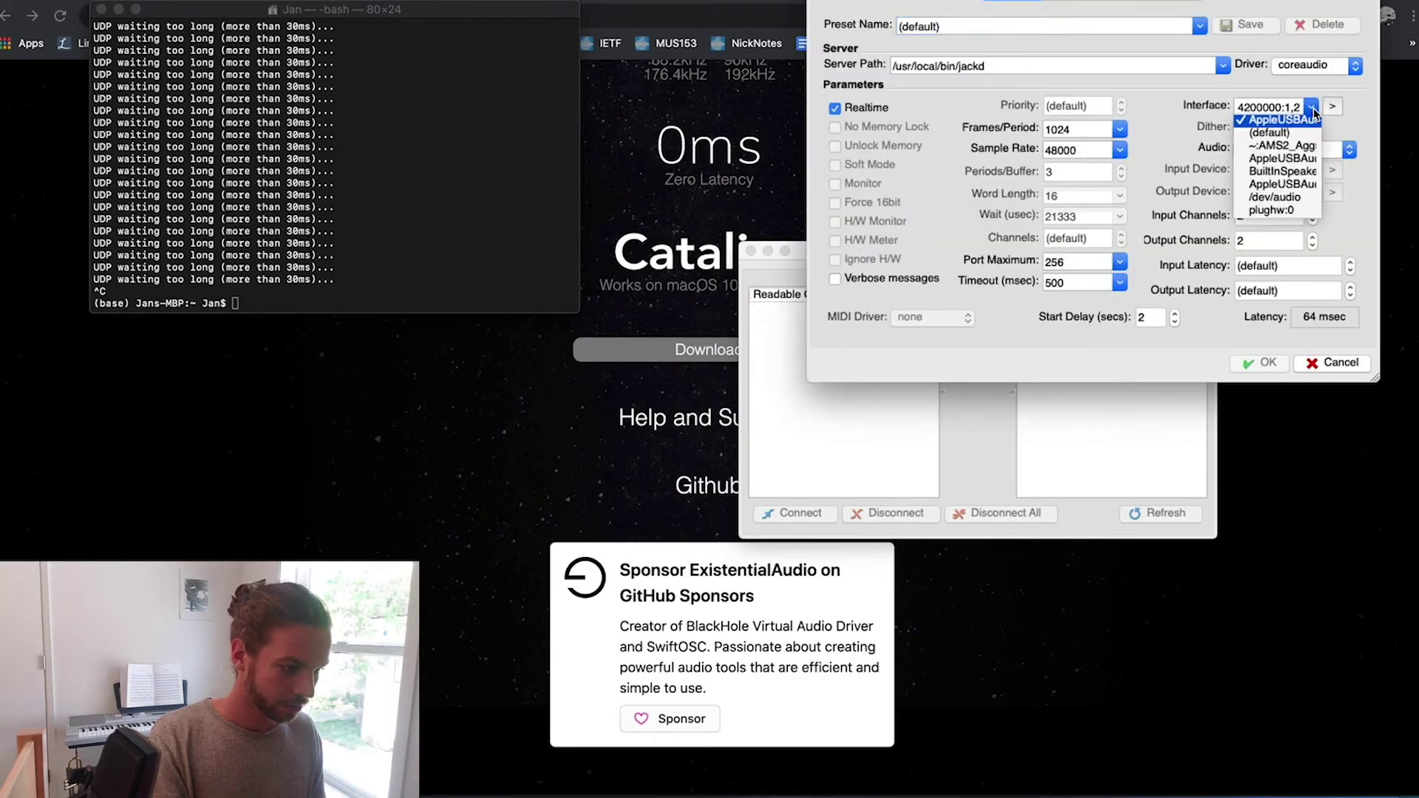
click(1290, 133)
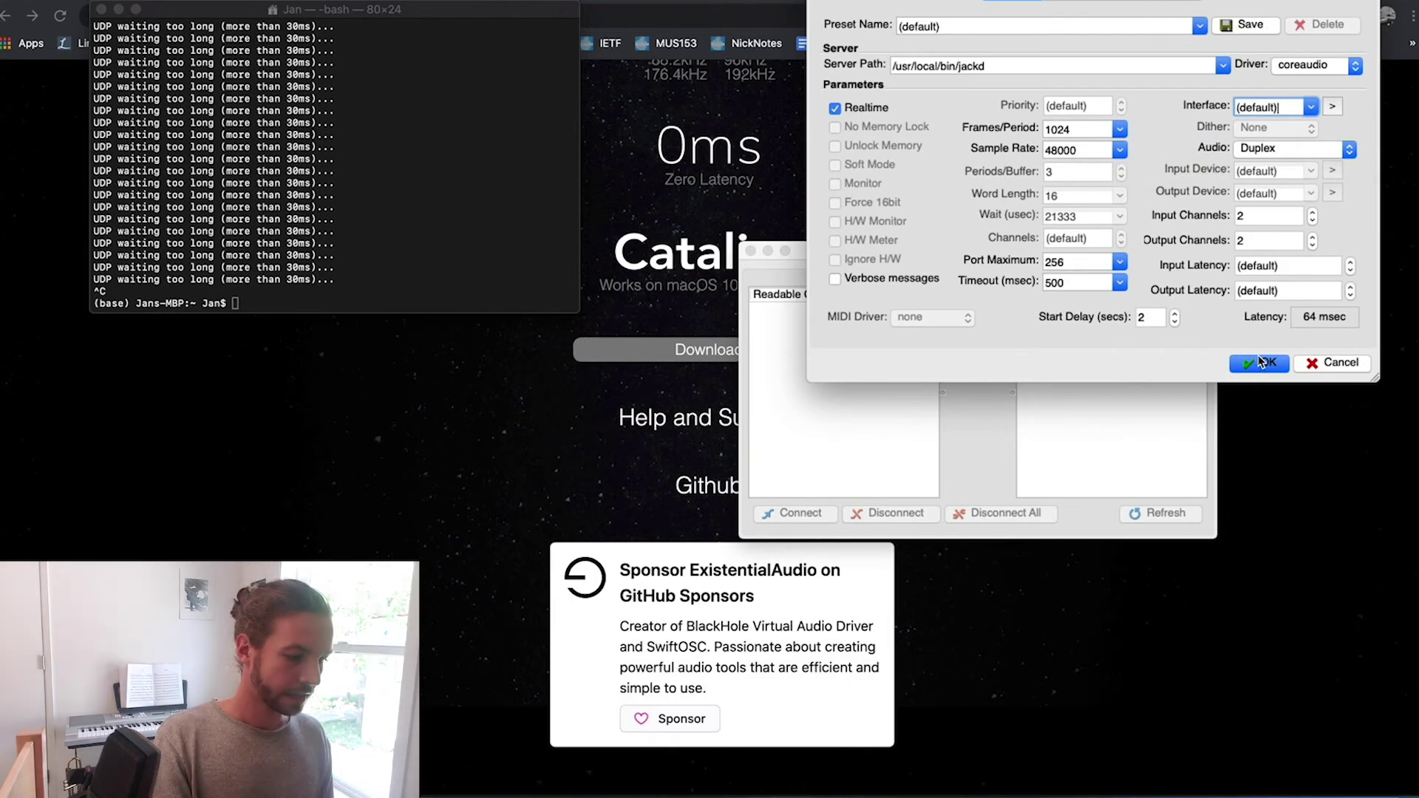
click(1252, 218)
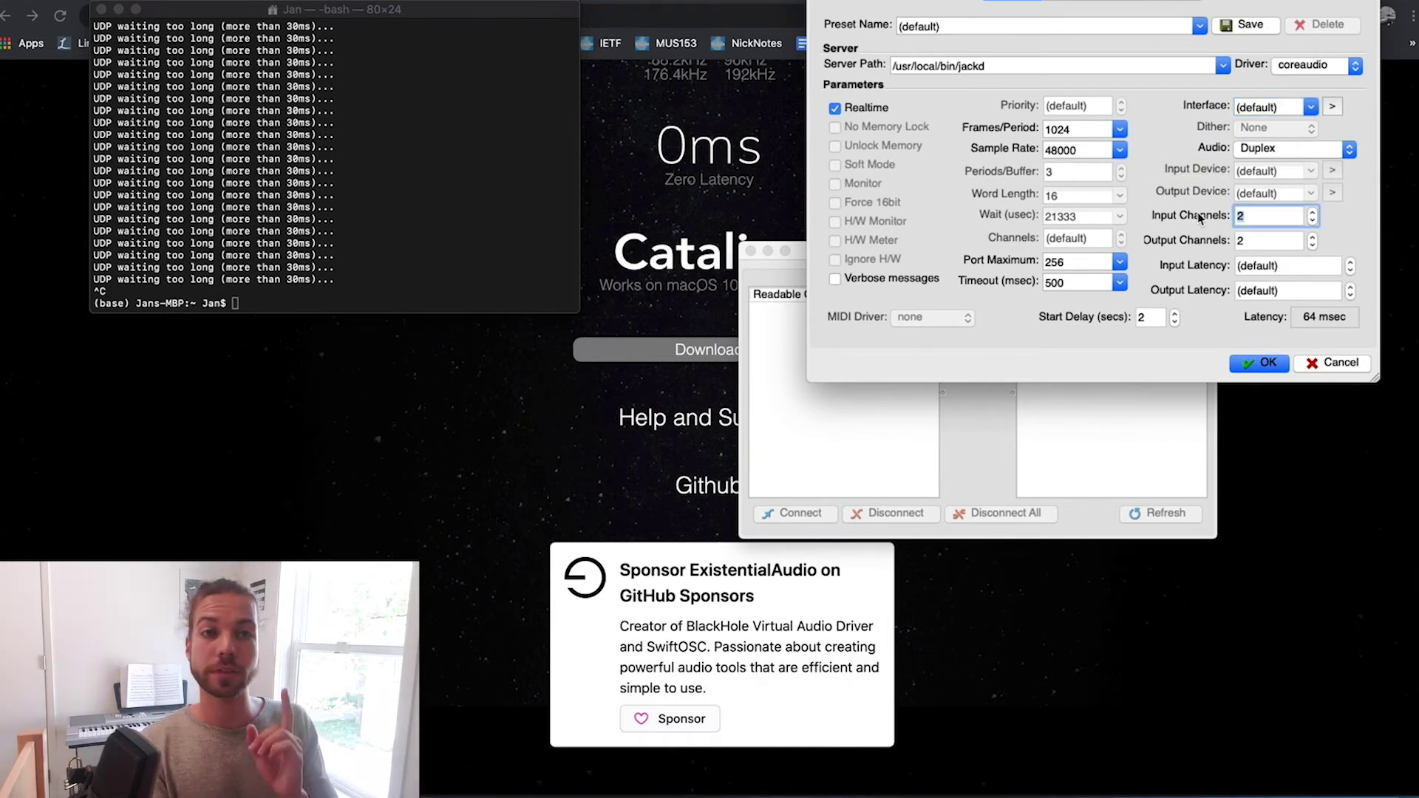
text(1)
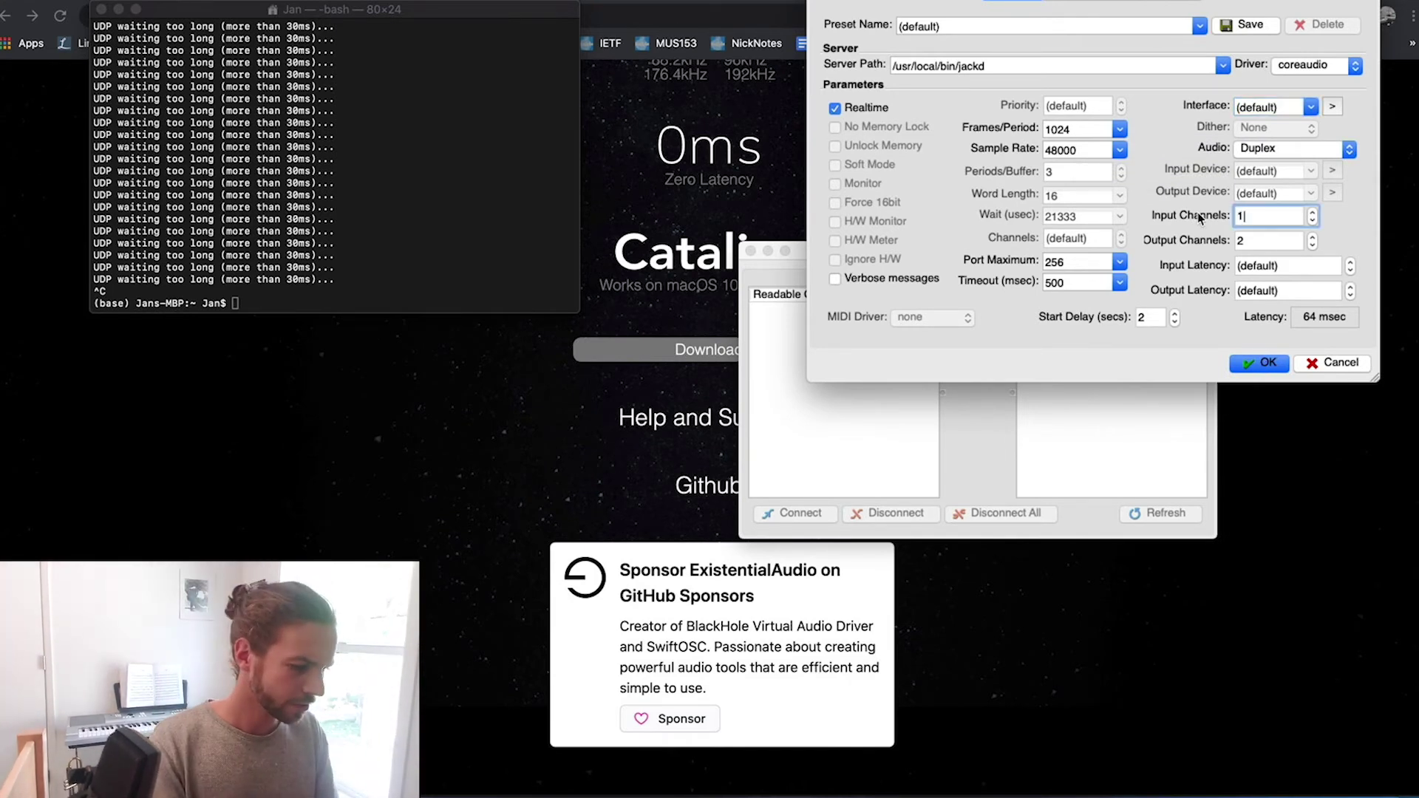
text(8)
key(Tab)
text(18)
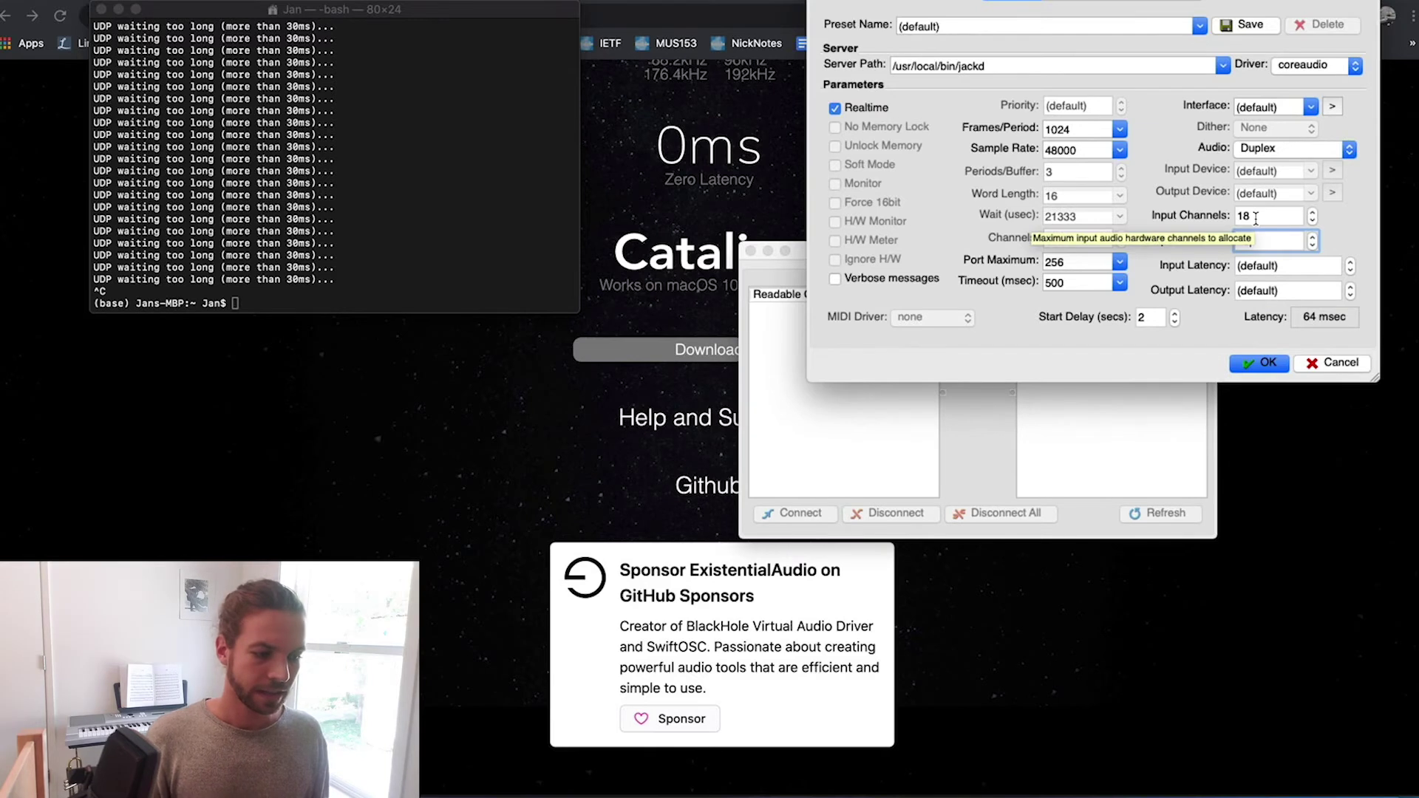
click(1268, 363)
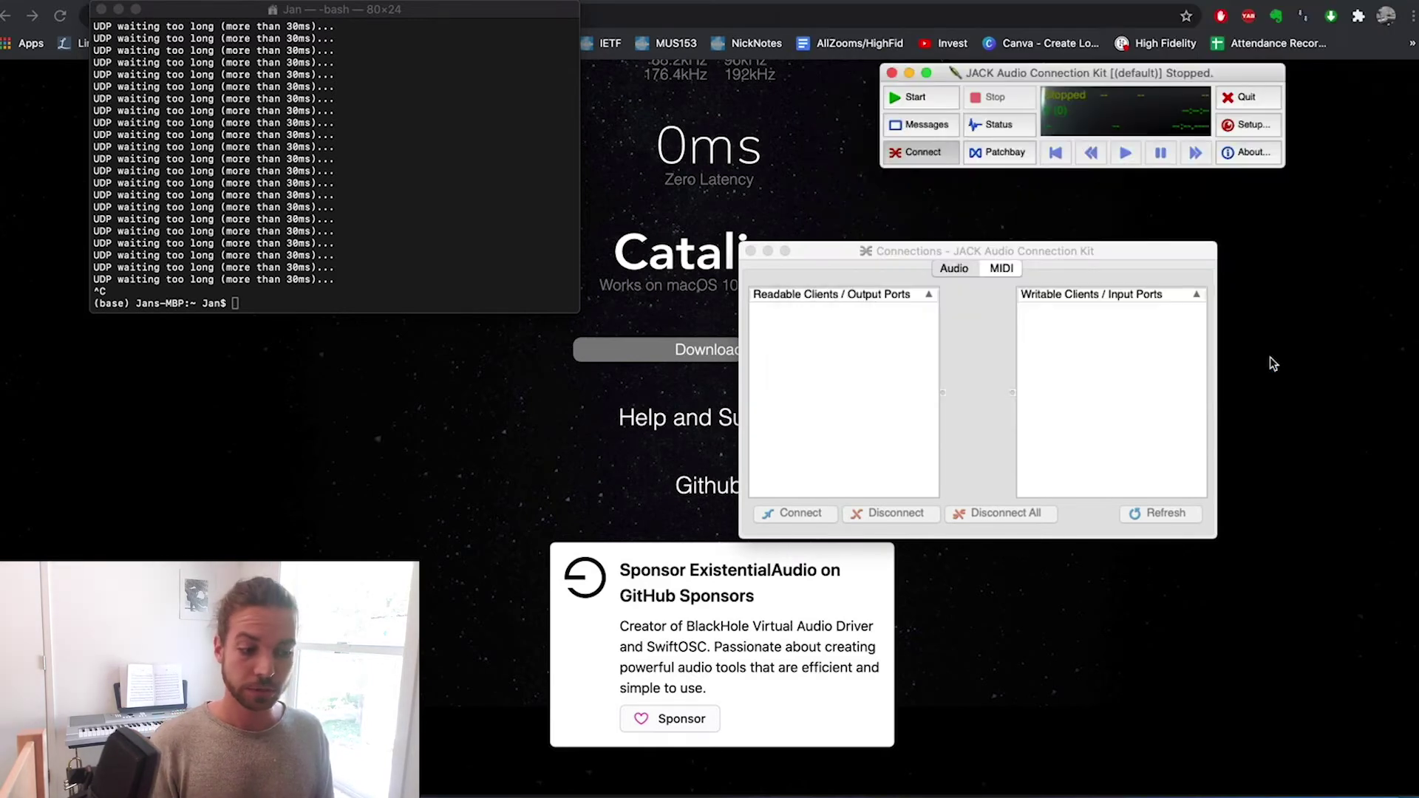
- Start the JACK server and rerun "jacktrip -C 171.64.197.165" in Terminal
click(946, 96)
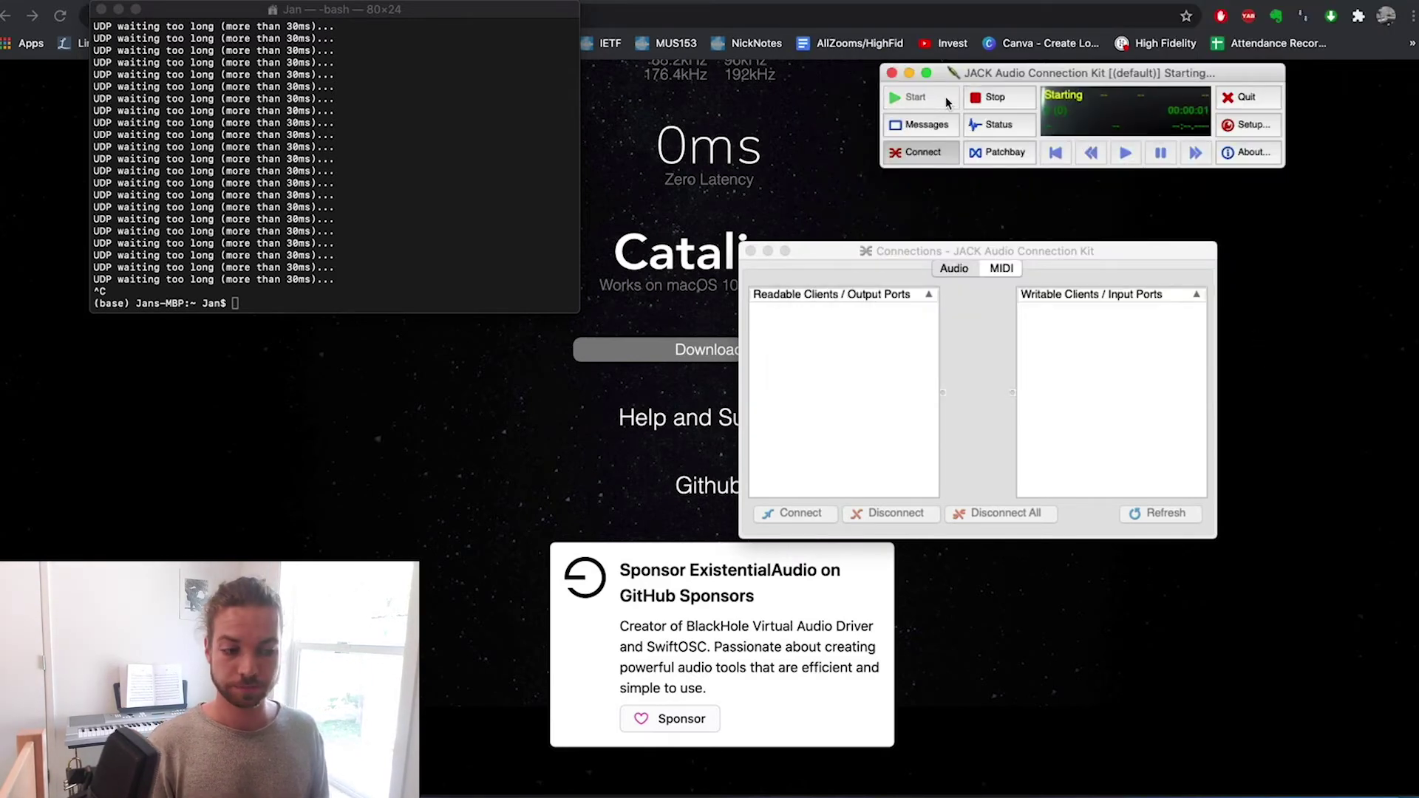
click(339, 173)
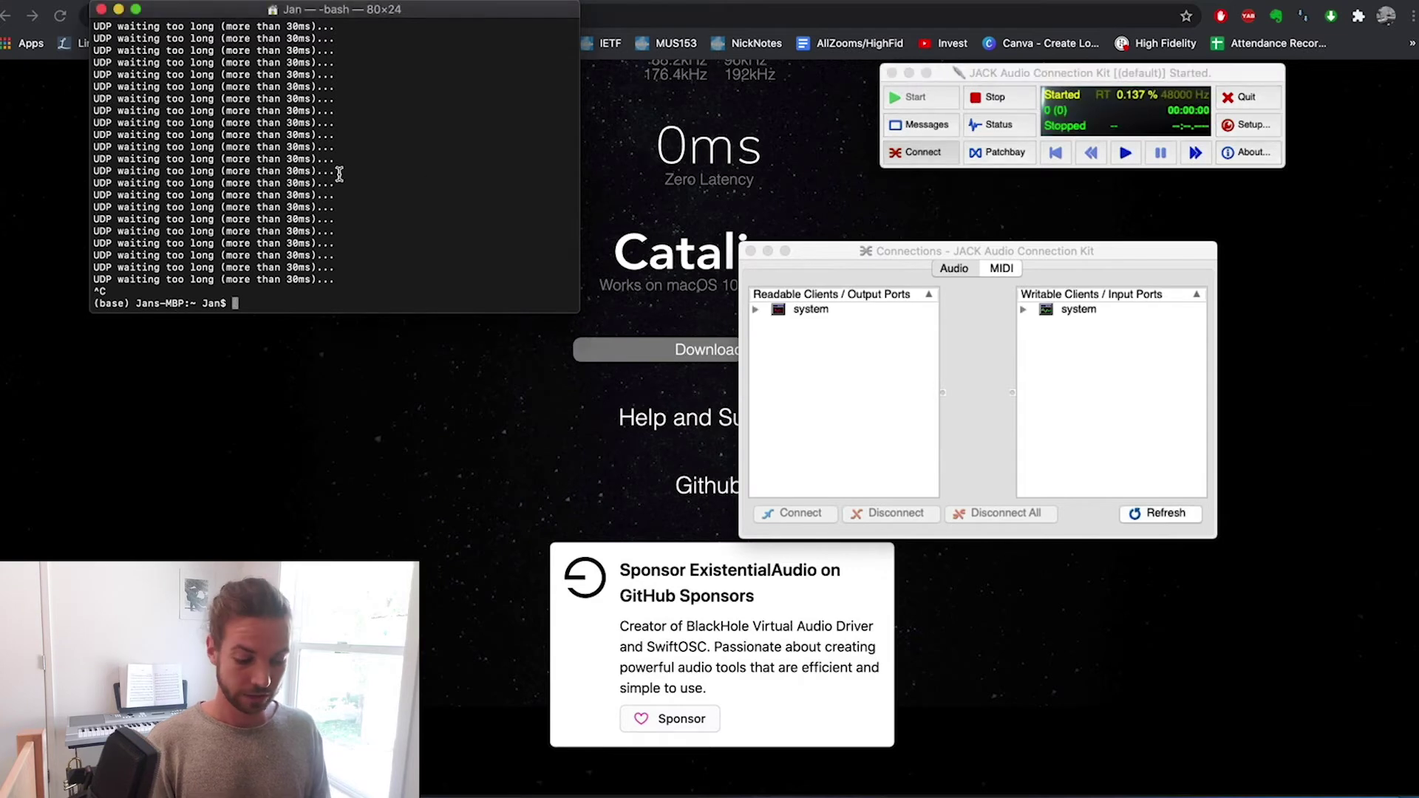
key(Up)
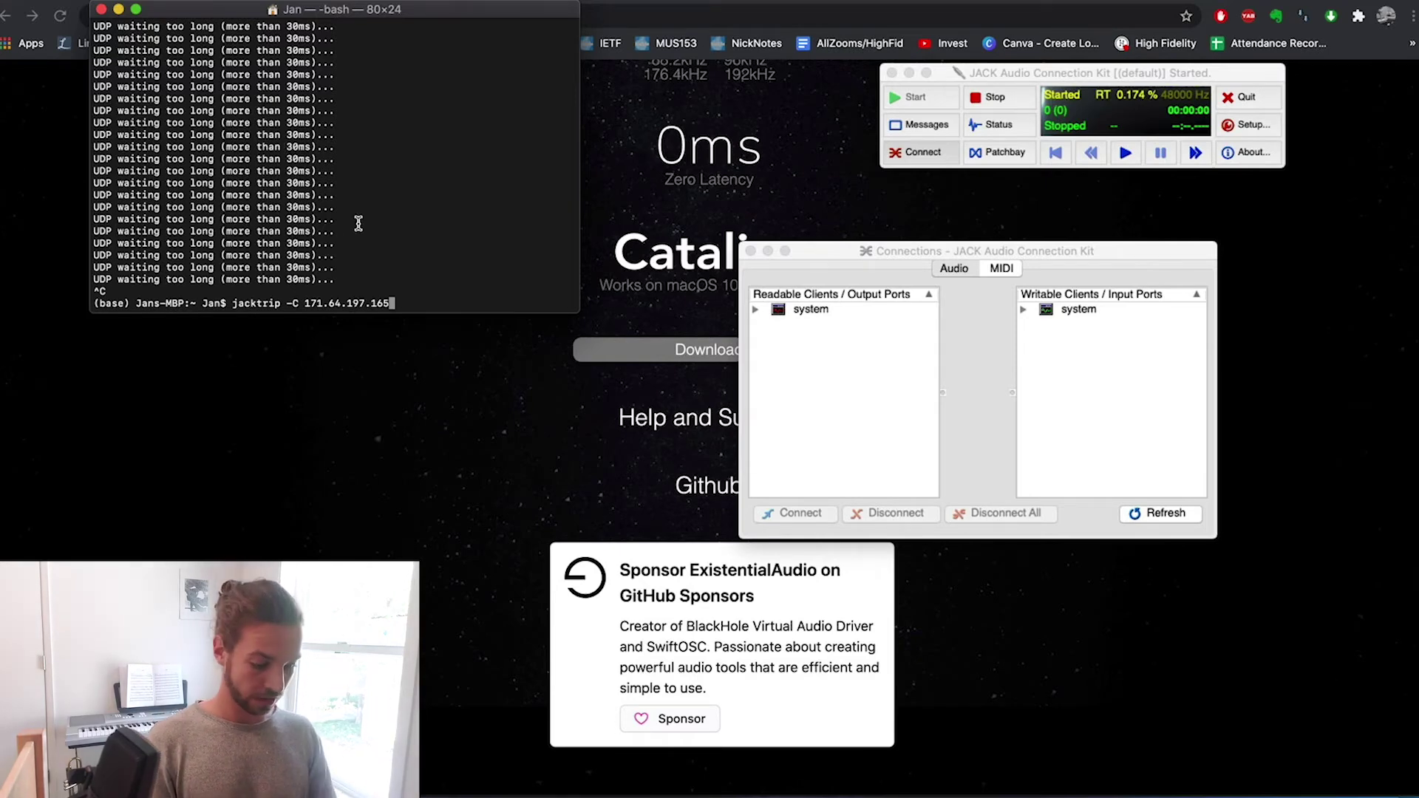
key(Return)
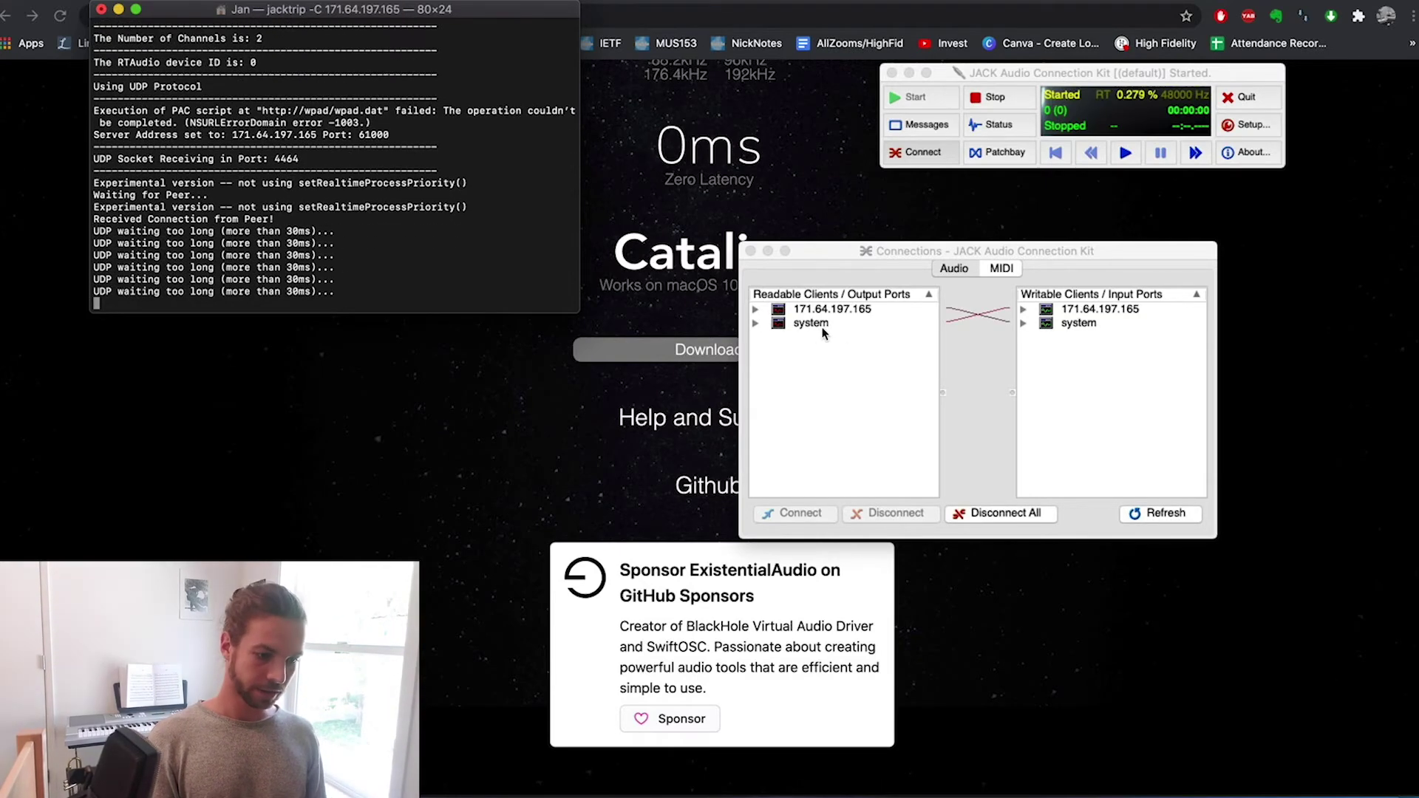
- Expand the system client among both the output and input ports in JACK's Connections and review its capture and playback ports
click(756, 324)
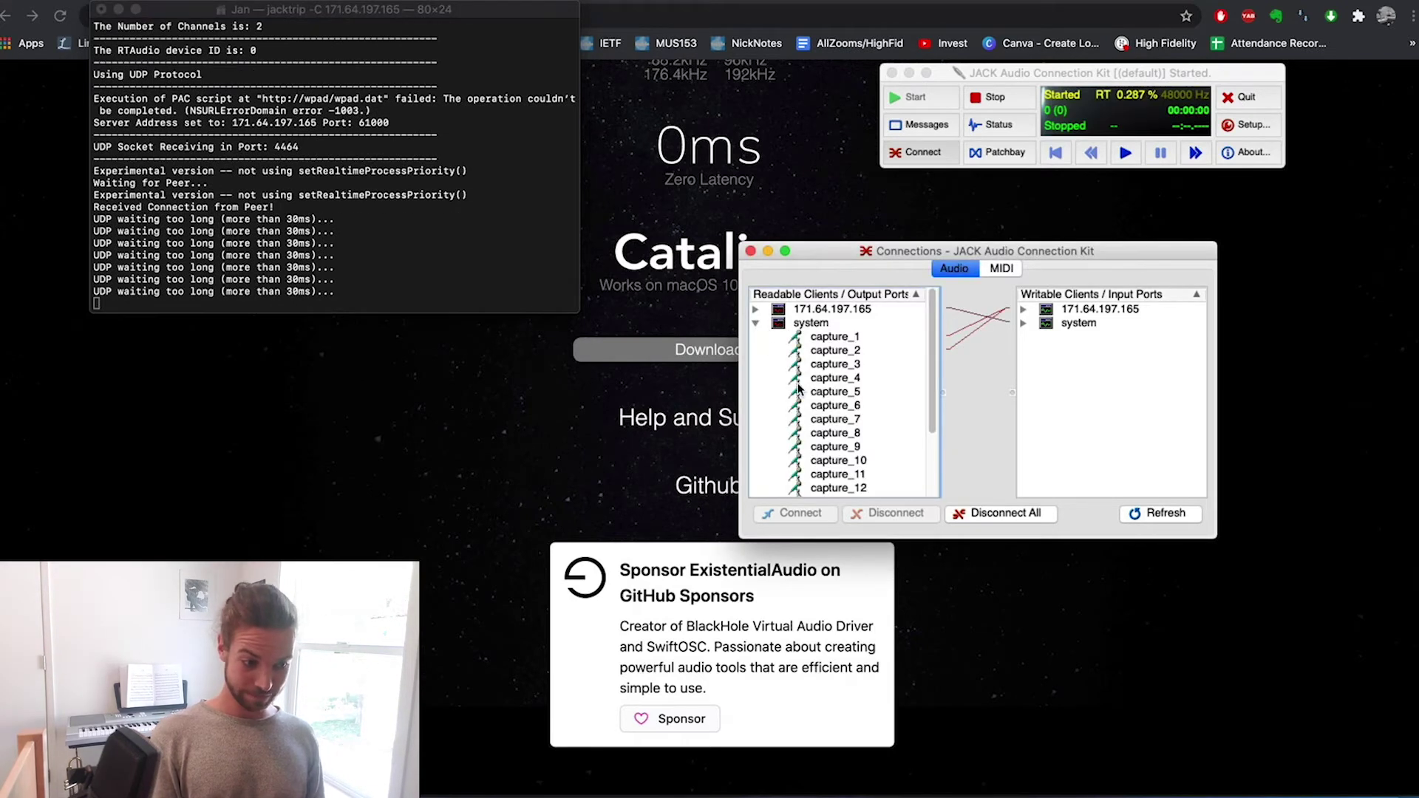
scroll(798, 388, down, 4)
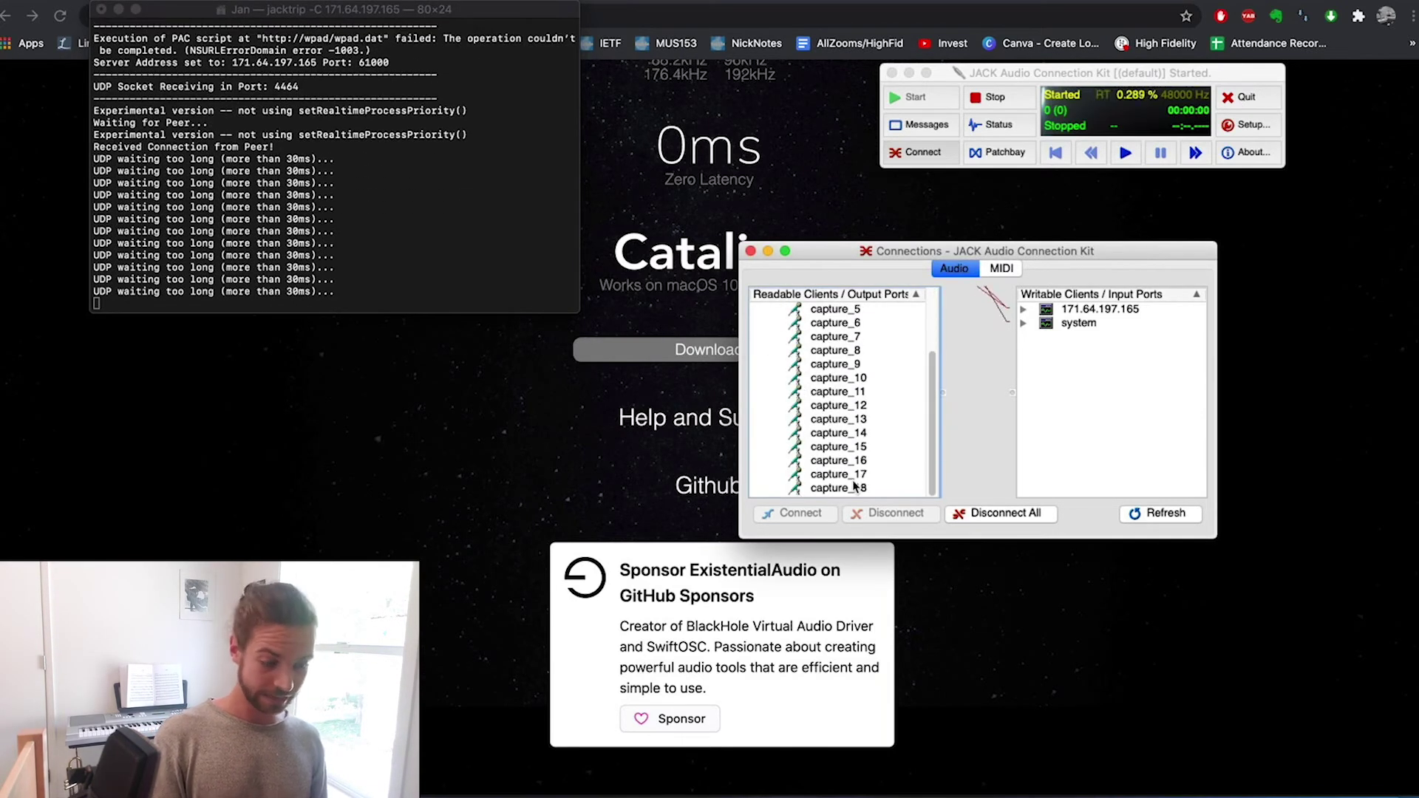
scroll(816, 441, up, 3)
click(1024, 324)
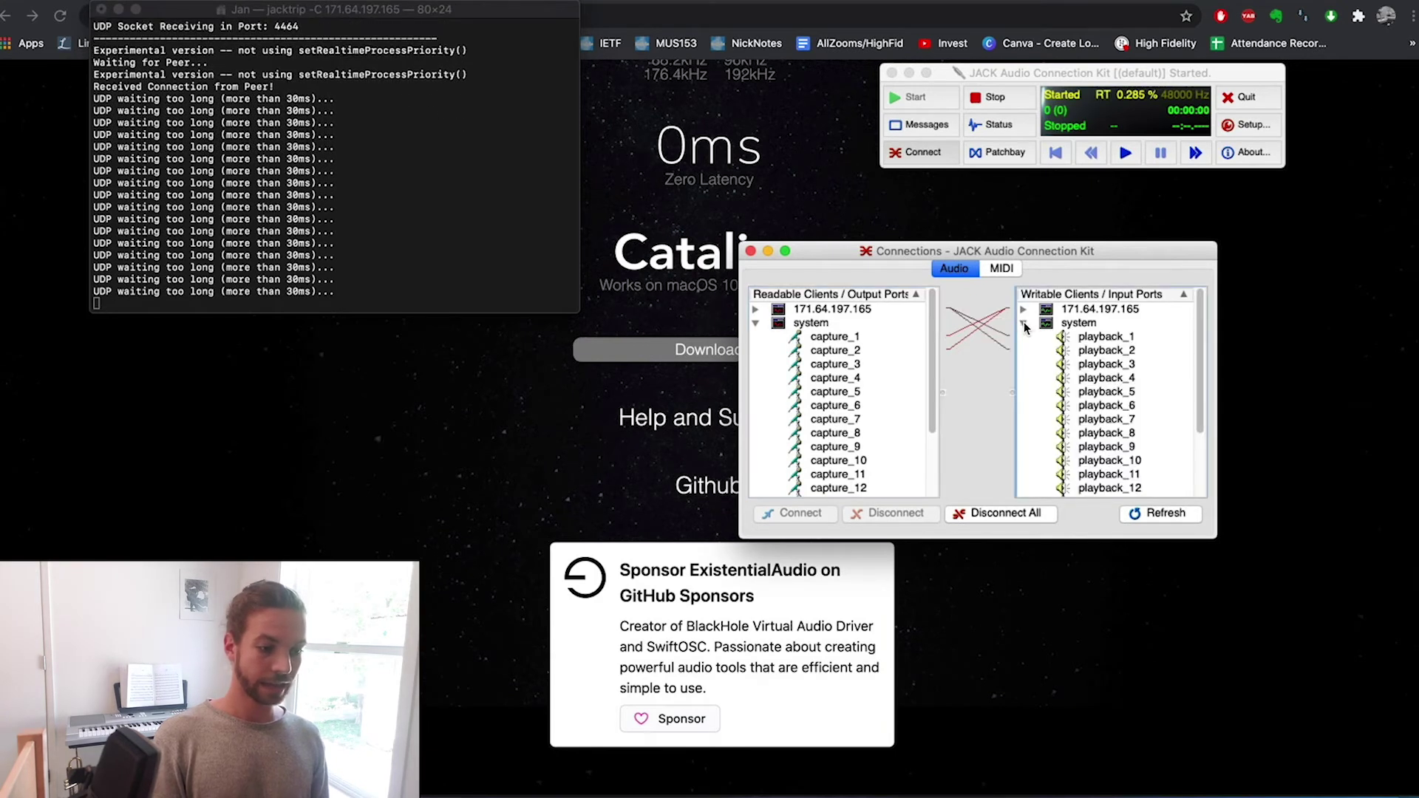
scroll(1120, 412, down, 2)
scroll(1121, 414, up, 2)
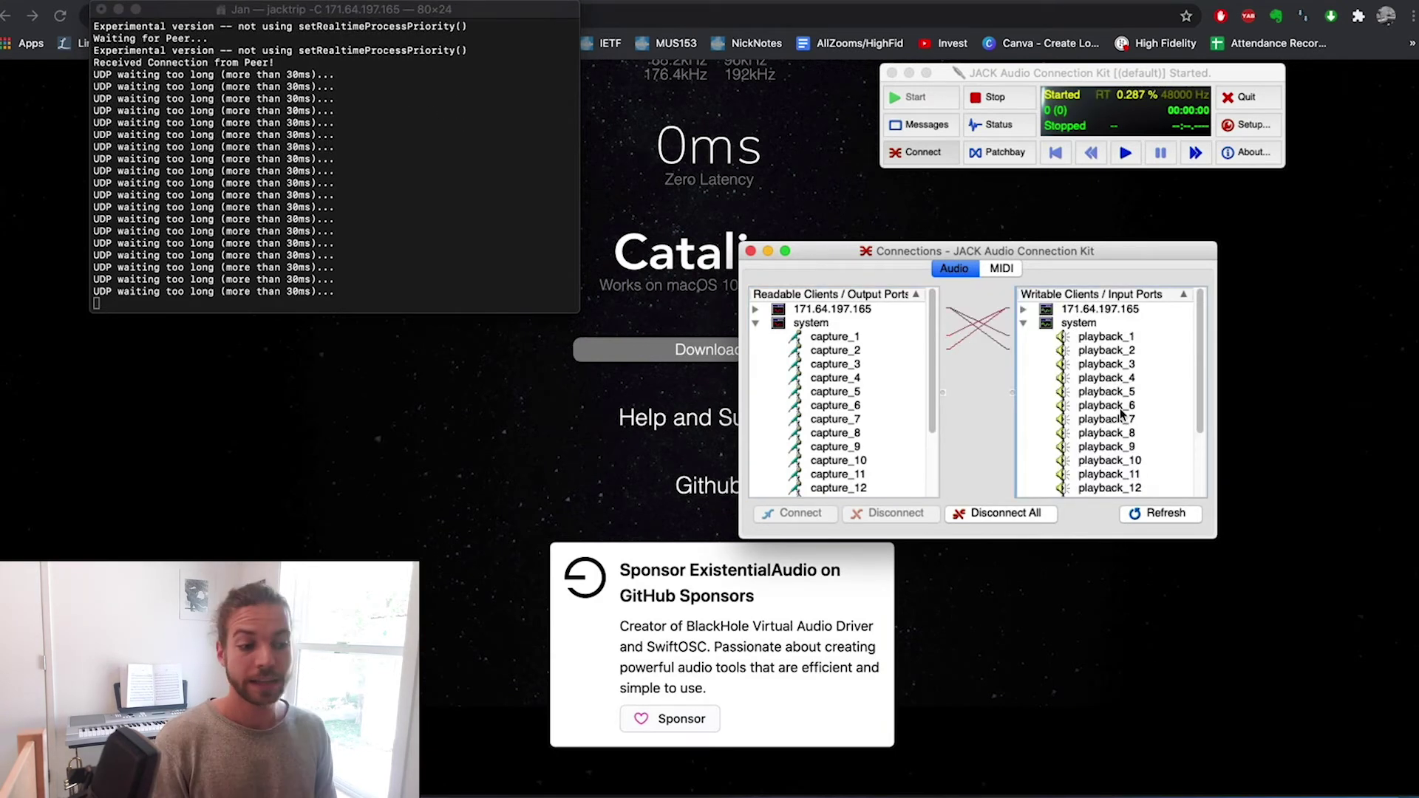
- Clear all existing JACK connections and connect system capture_1 to both playback_1 and playback_2
click(857, 339)
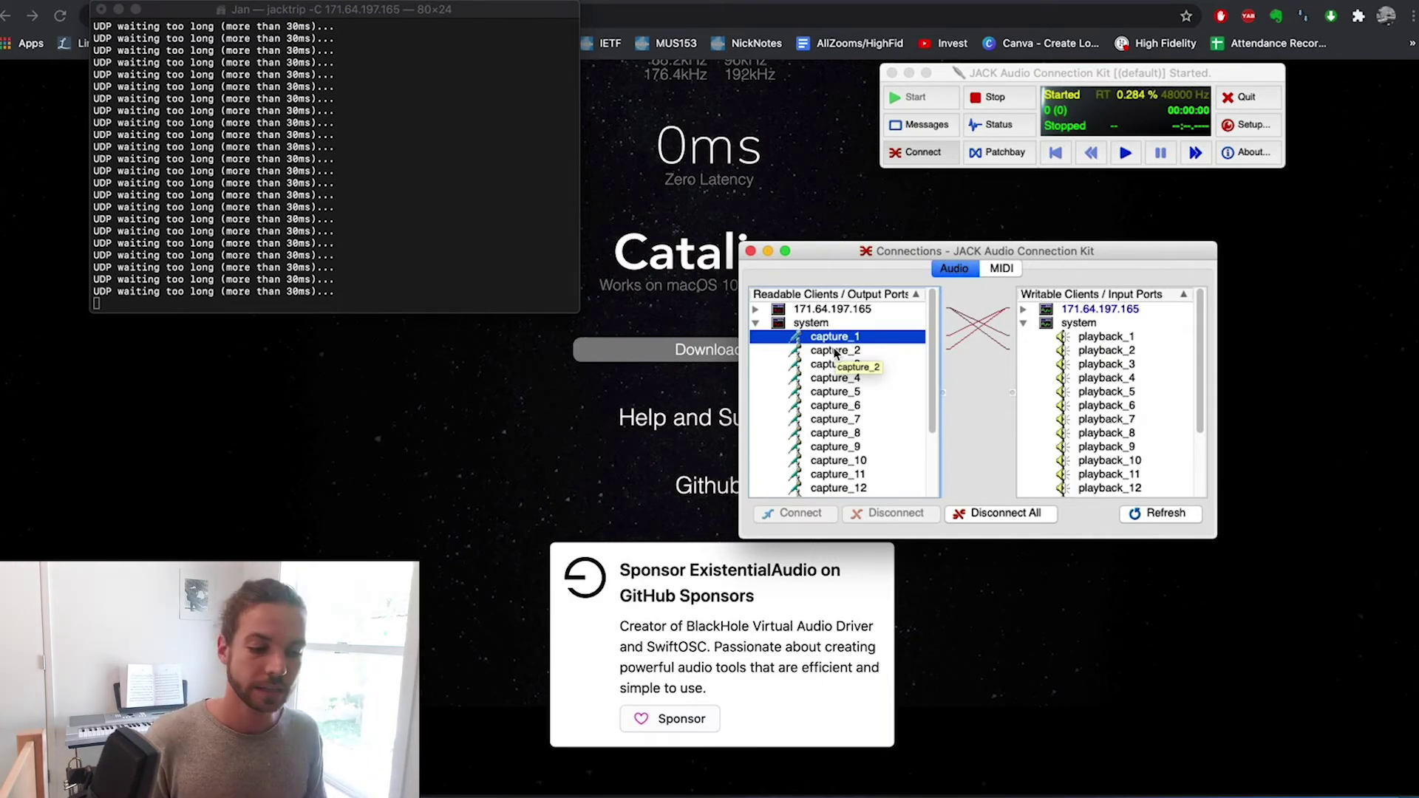
click(1117, 339)
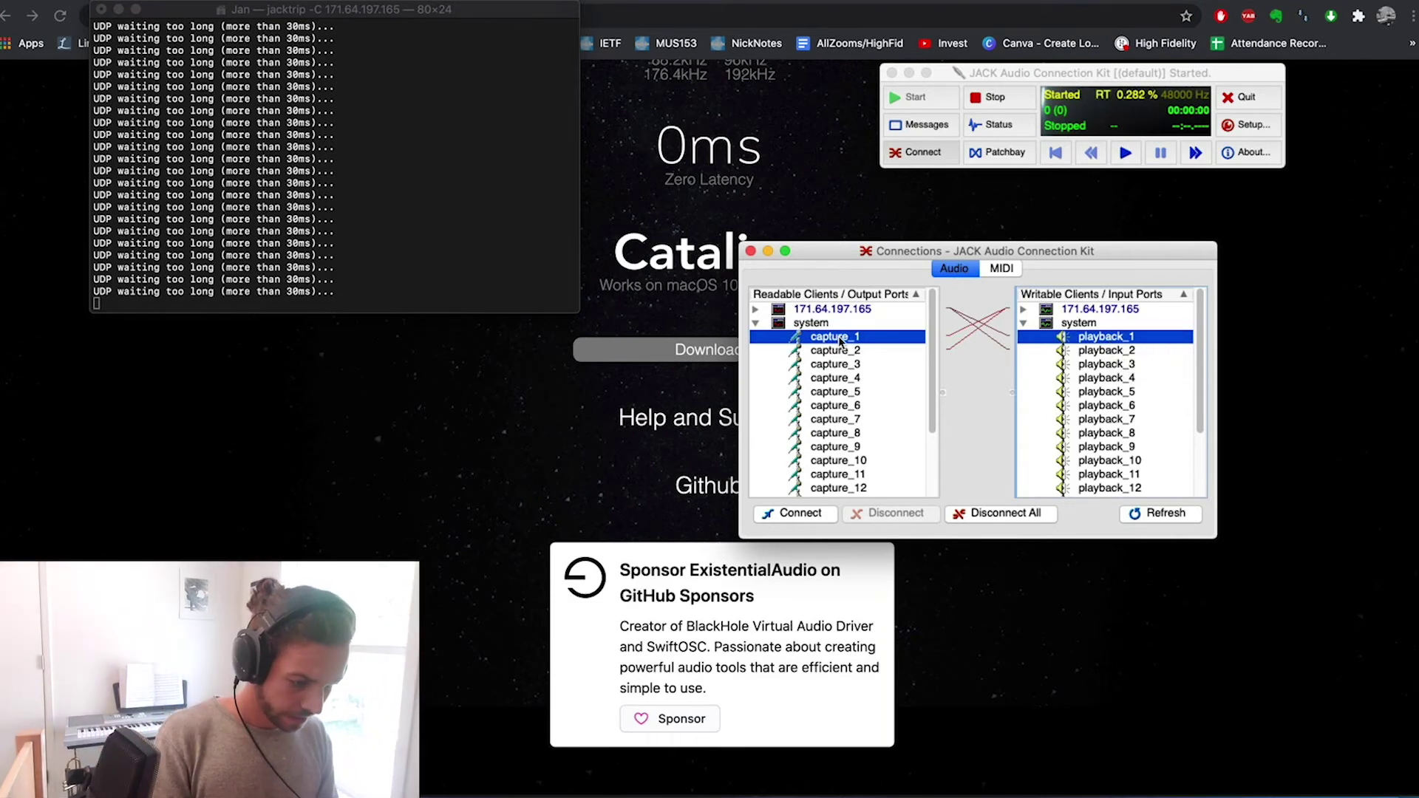
click(957, 513)
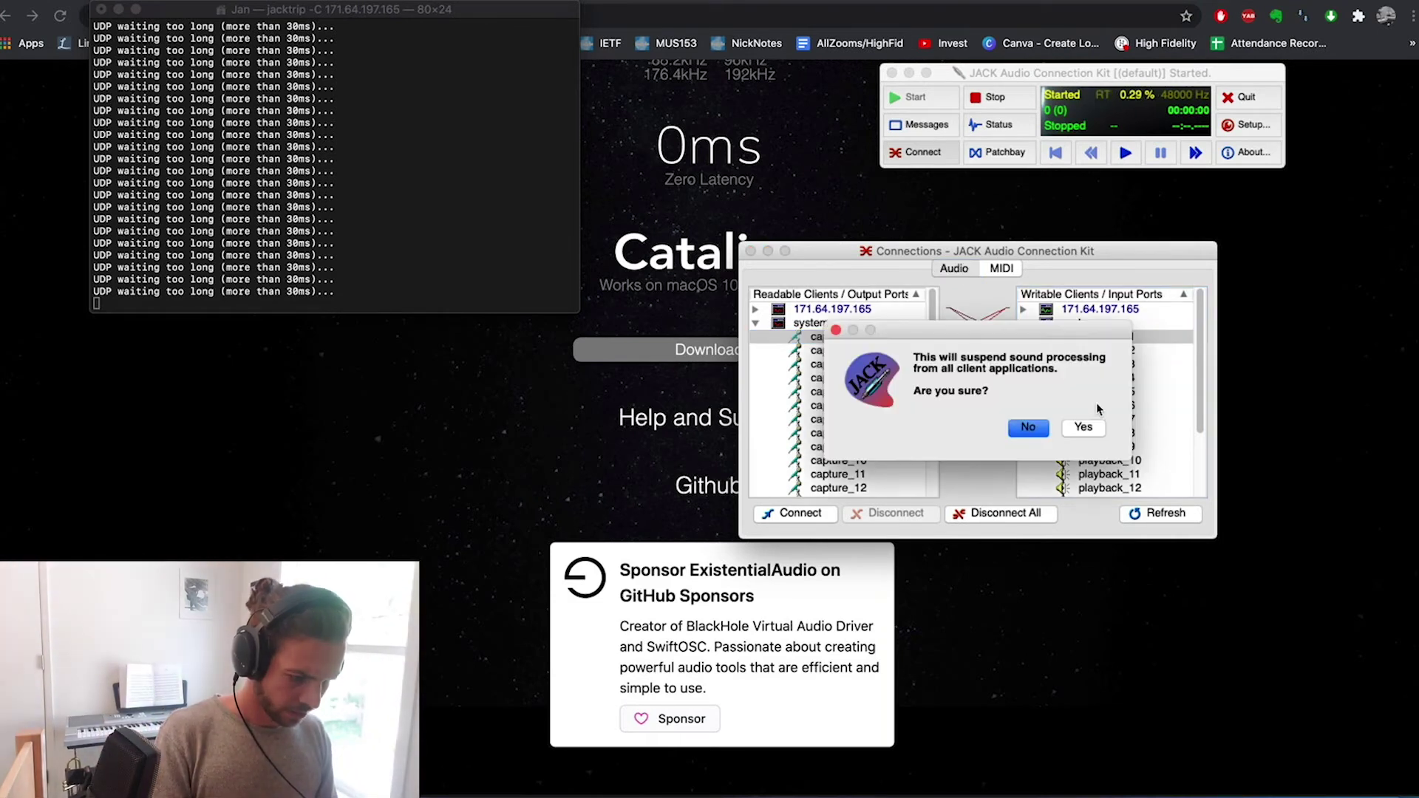
click(1087, 425)
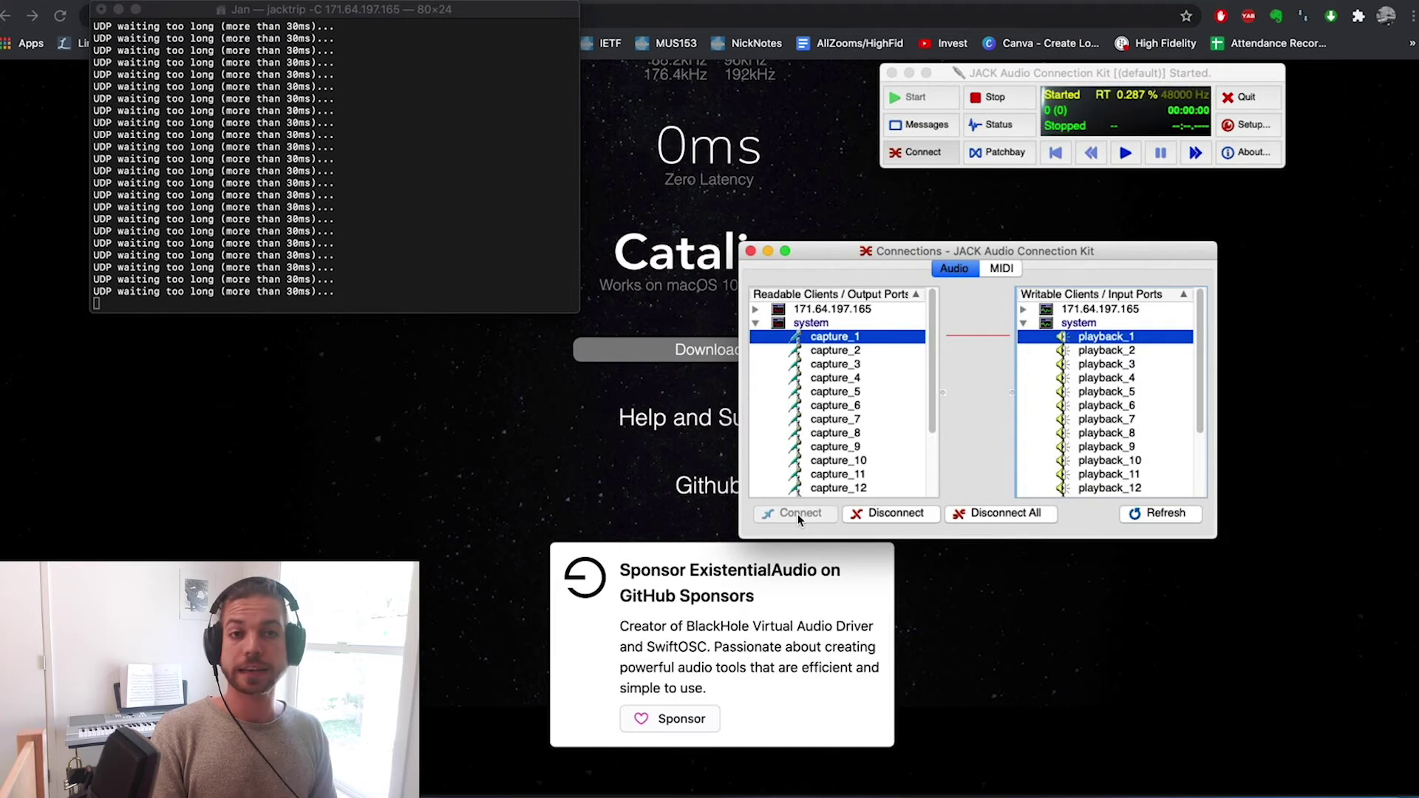
click(1127, 363)
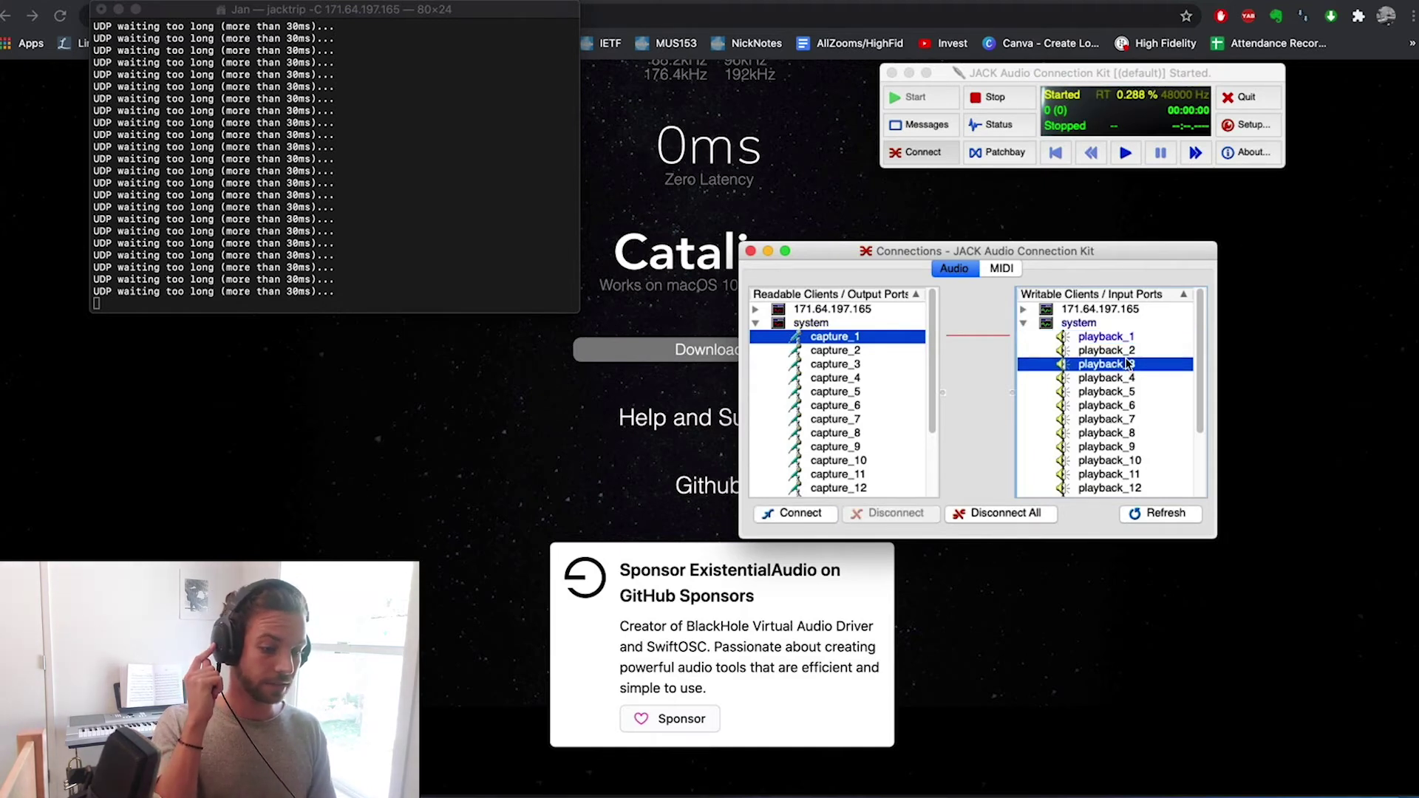
click(1125, 352)
click(801, 513)
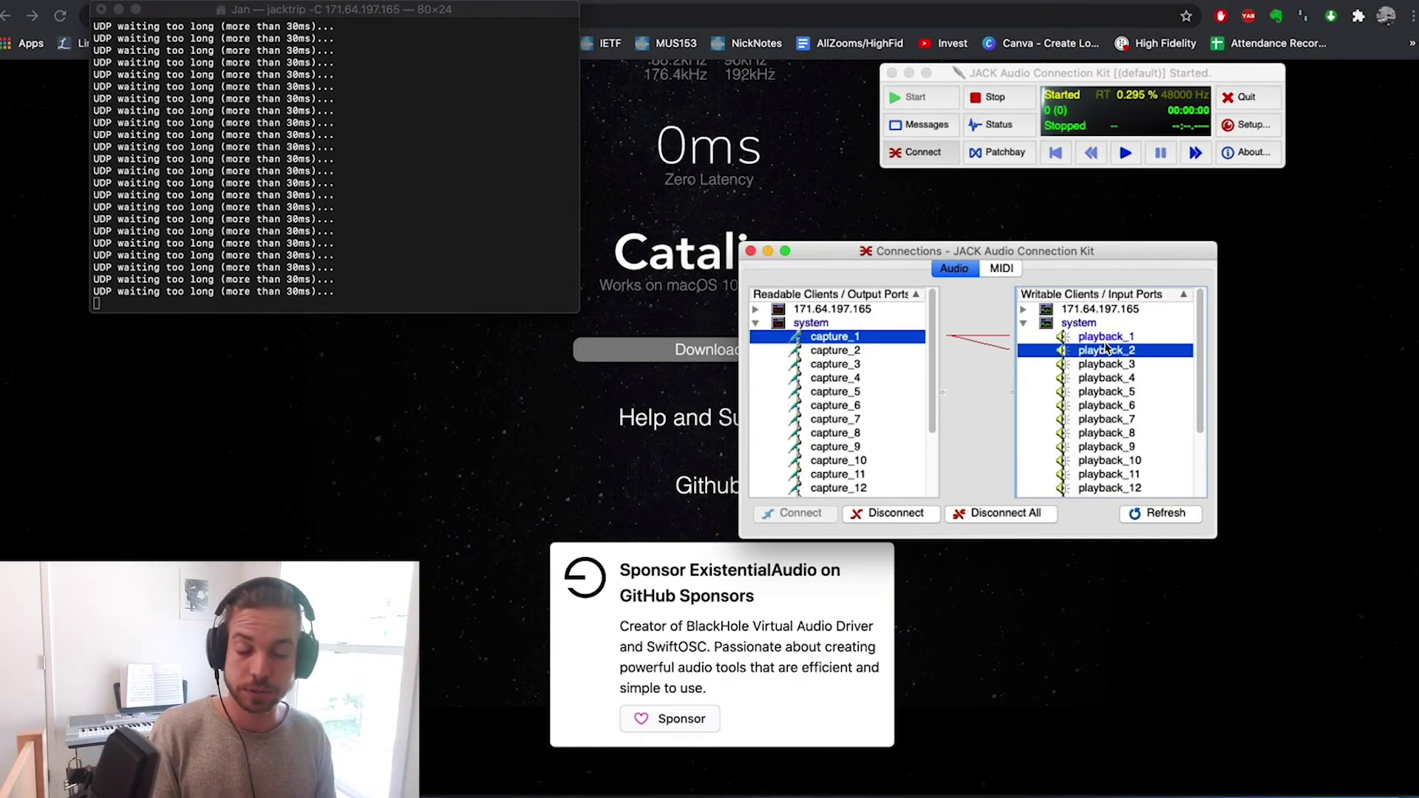
- Remove the connections from capture_1 to the playback ports by disconnecting everything
click(959, 515)
click(1071, 432)
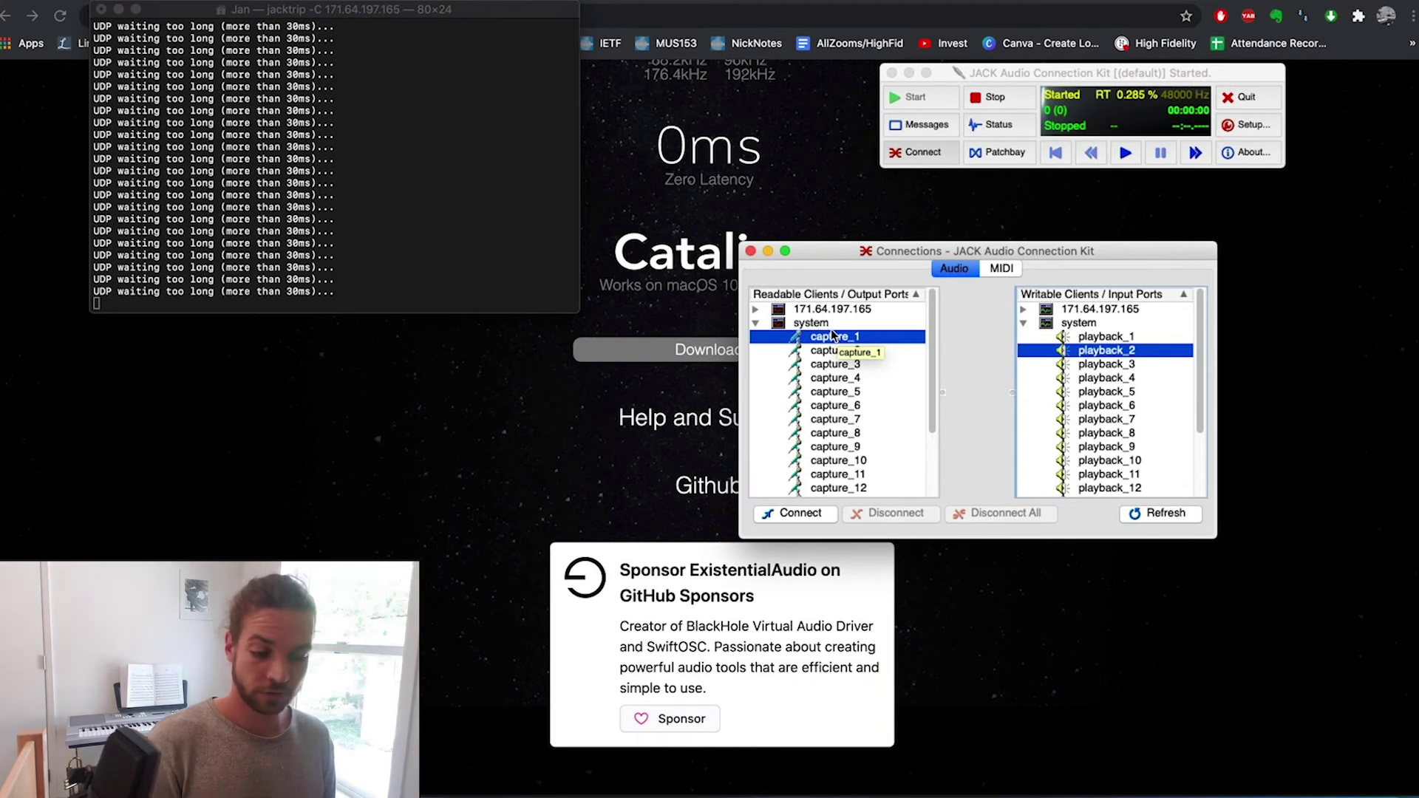
- Expand the 171.64.197.165 client among both the output and input ports and connect system capture_1 to its send_1
click(1023, 309)
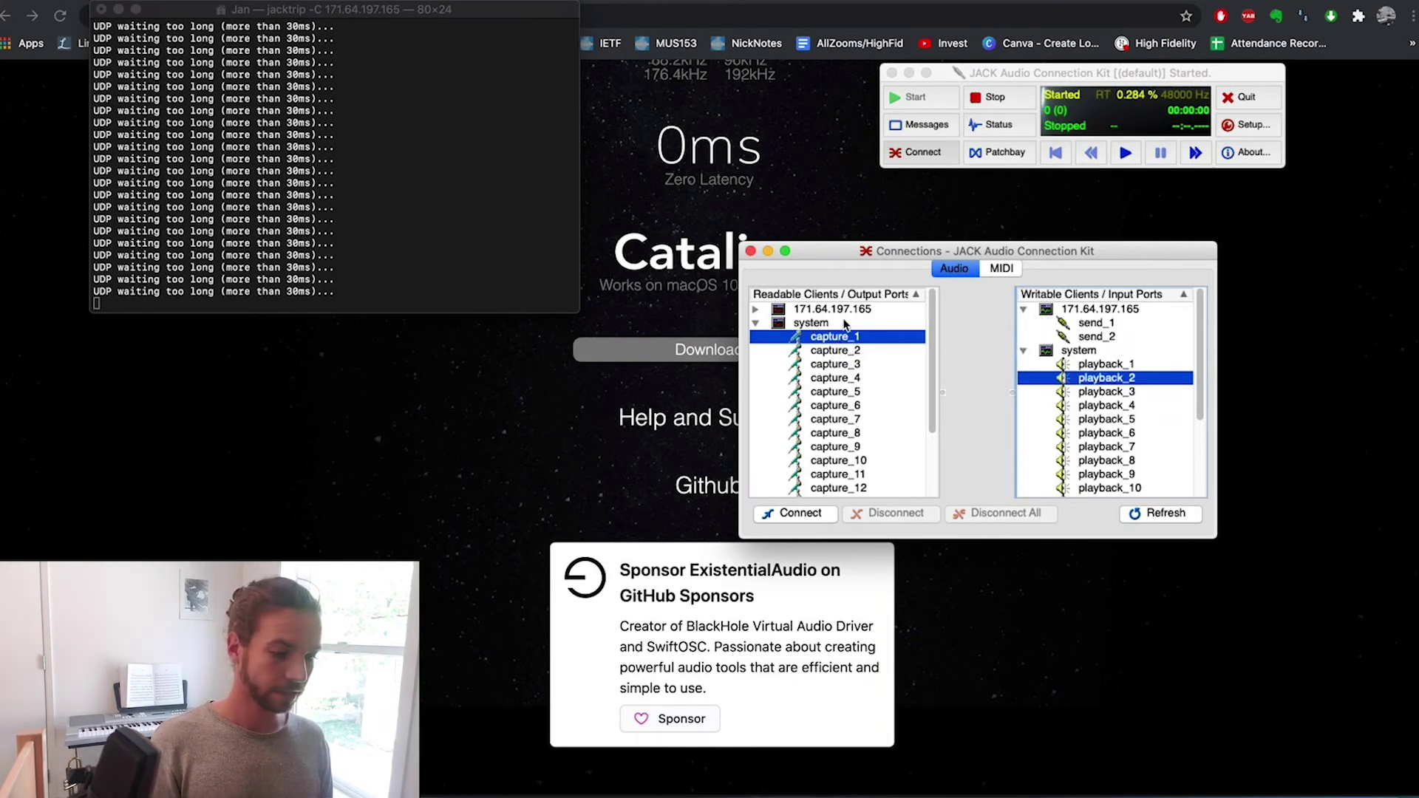
click(756, 309)
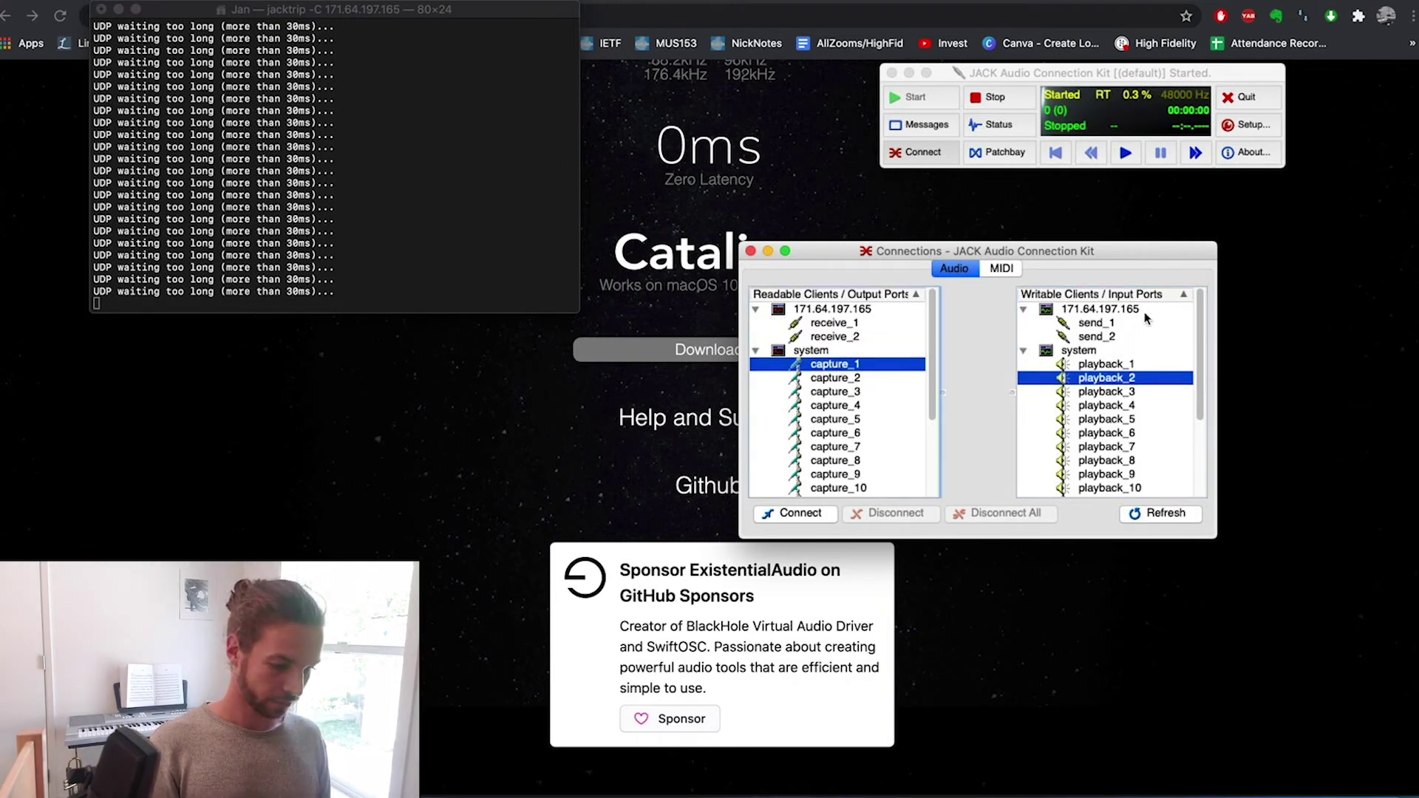
click(1108, 323)
click(791, 516)
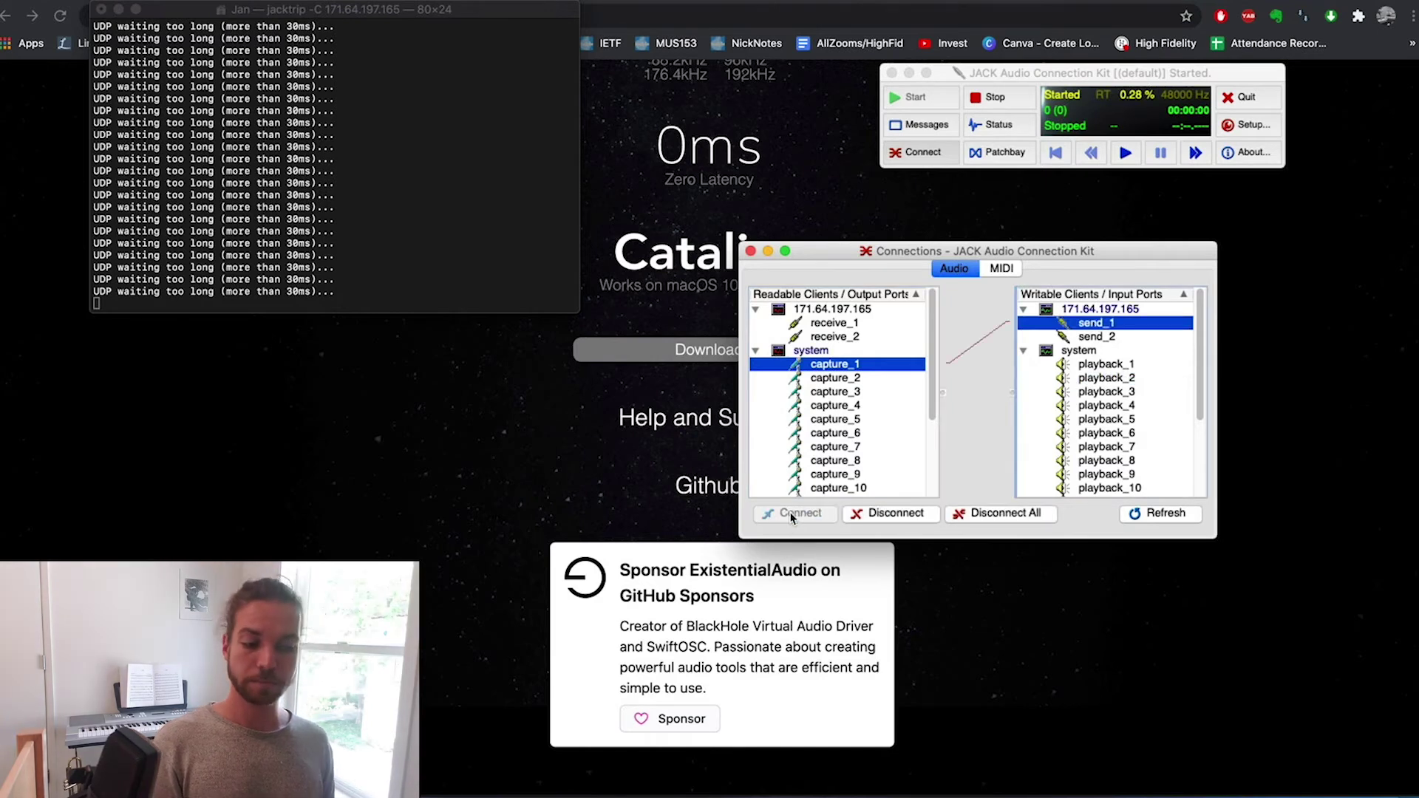
- Connect receive_1 of the 171.64.197.165 client to system playback_1 and playback_2
click(877, 325)
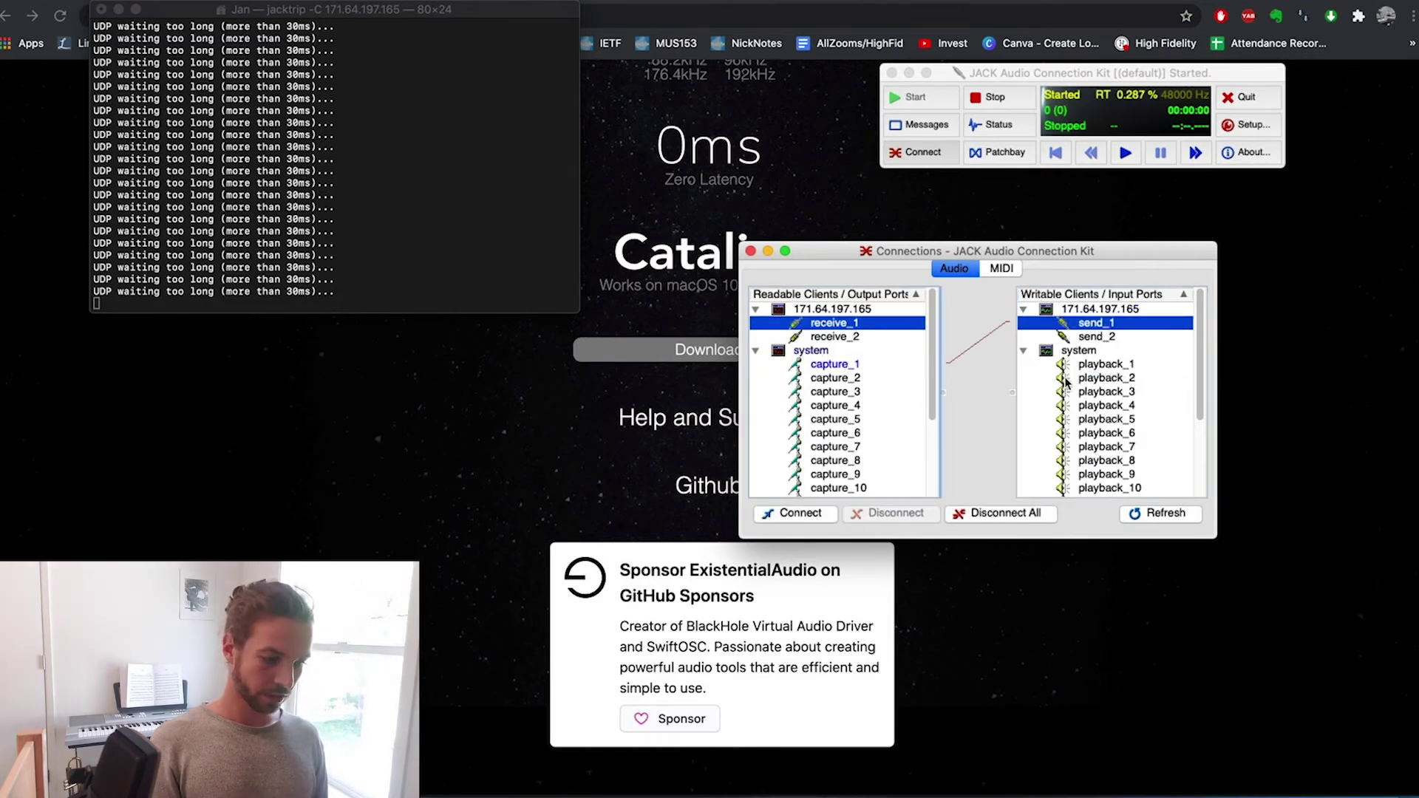
click(1089, 365)
click(799, 513)
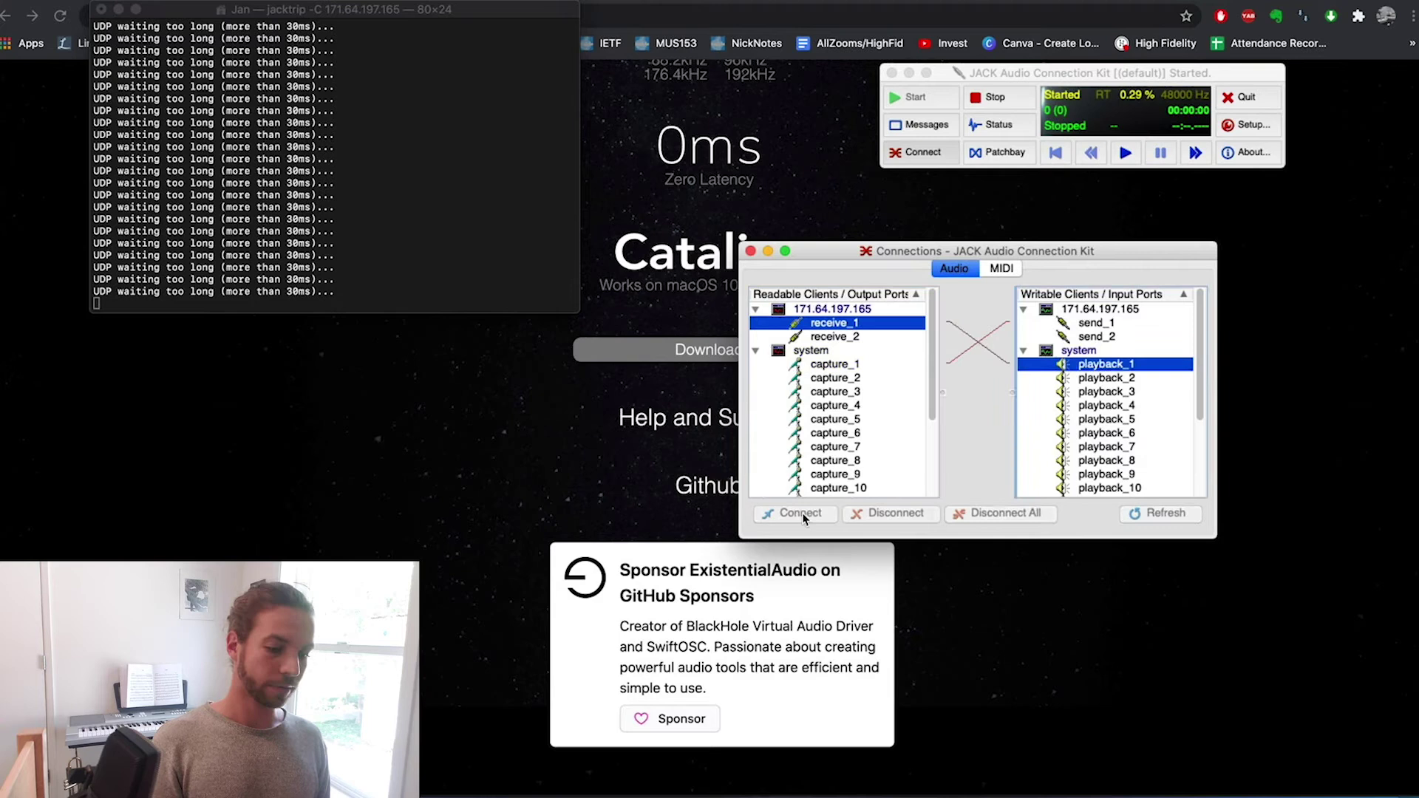
click(1129, 378)
click(813, 511)
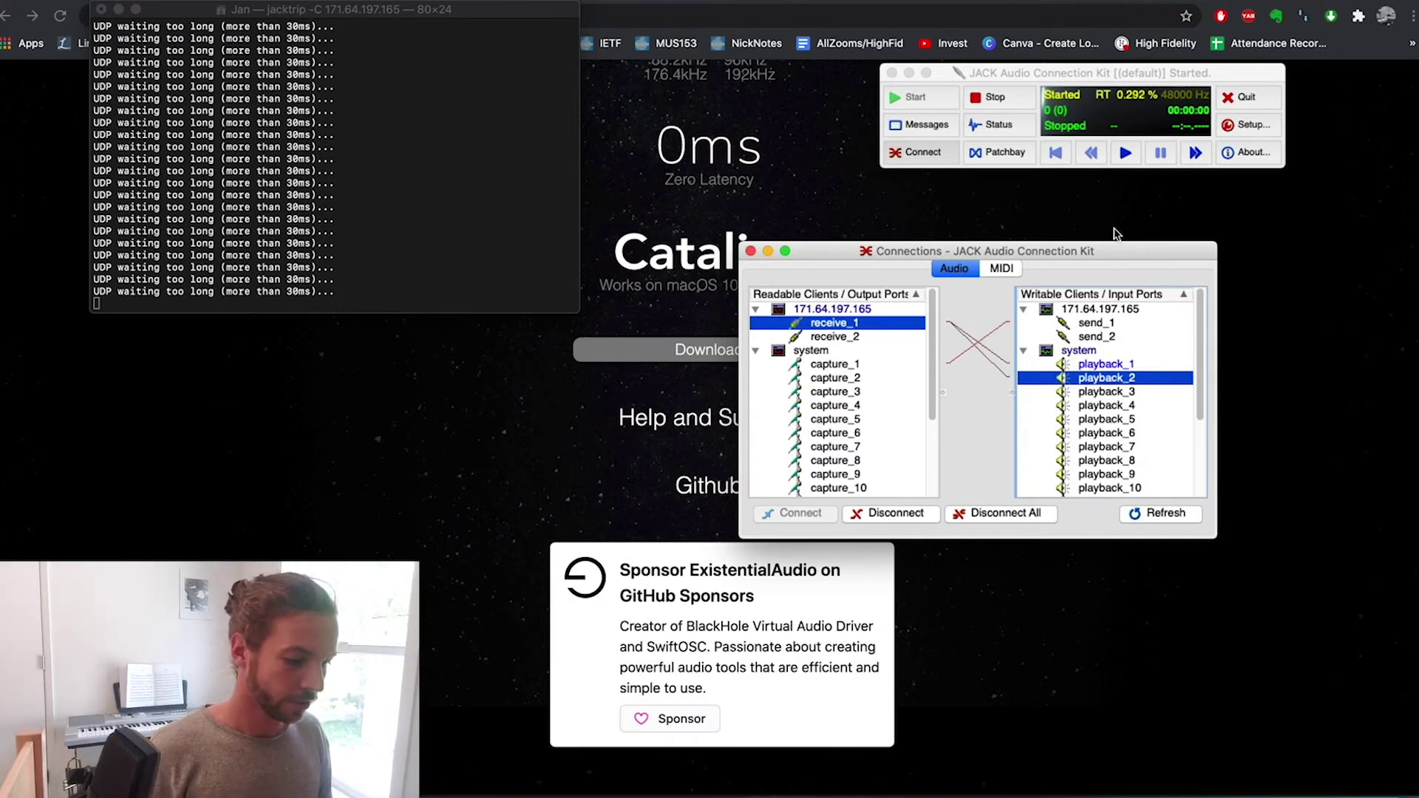
- Move the Connections window aside and connect receive_1 to system playback_3 and playback_4 as well
drag(1109, 249, 1191, 233)
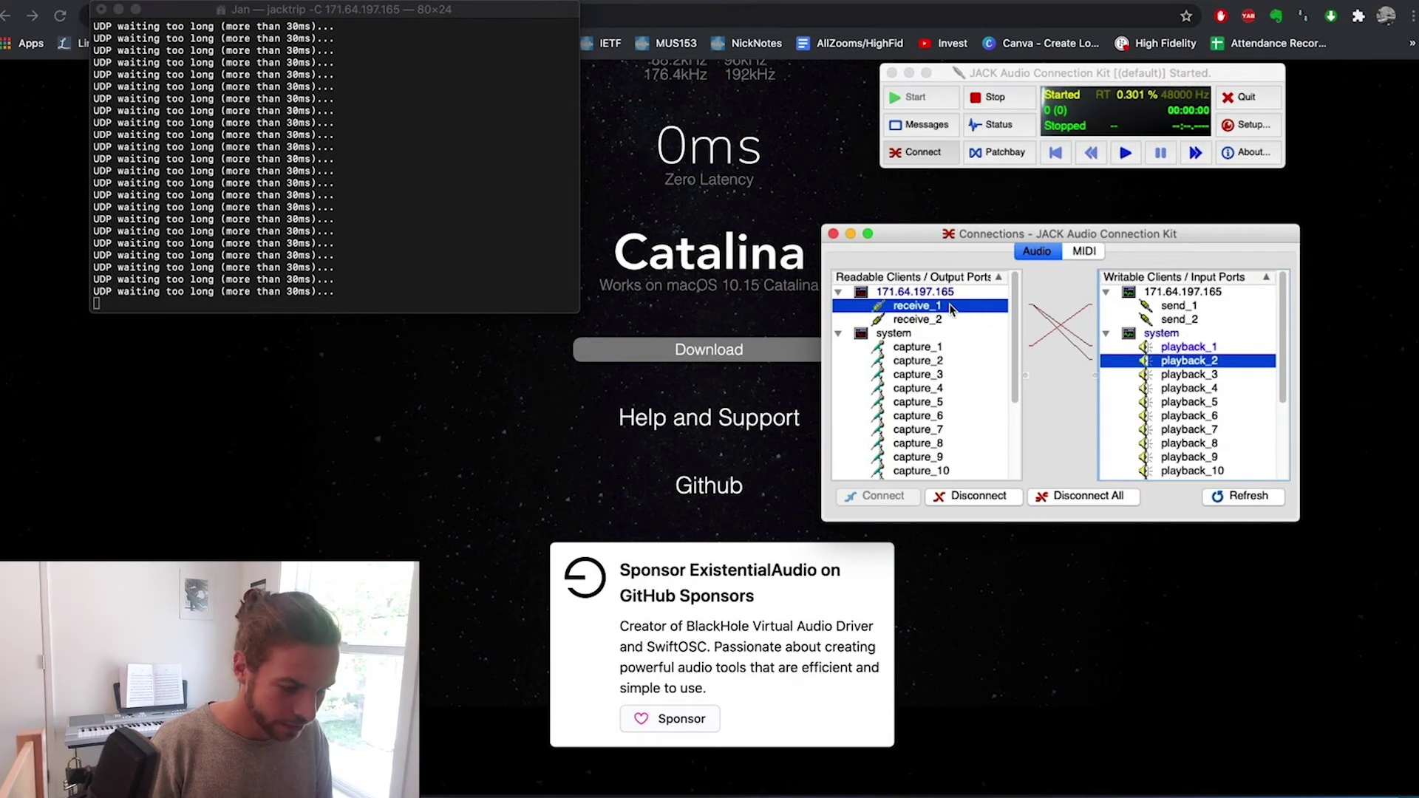
click(1175, 375)
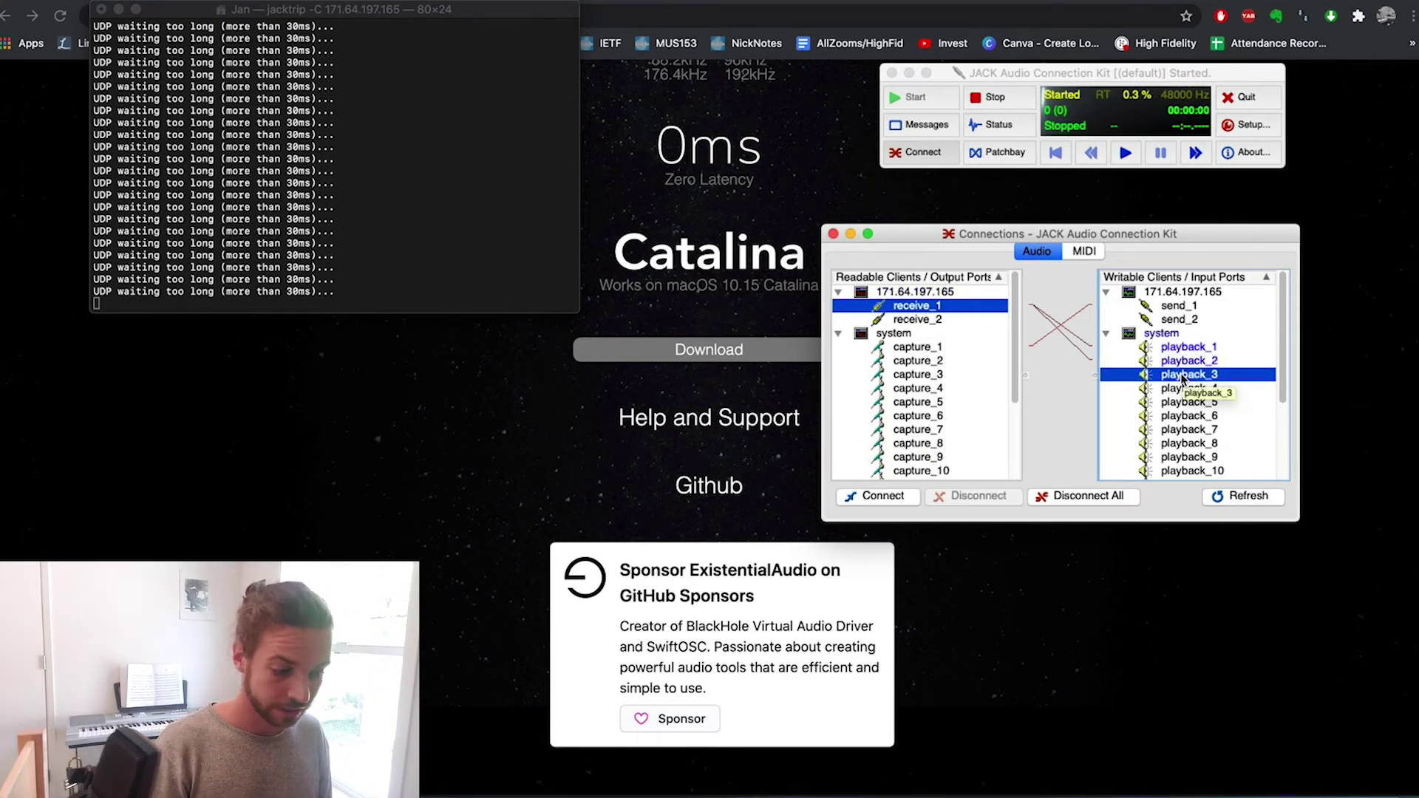
click(883, 496)
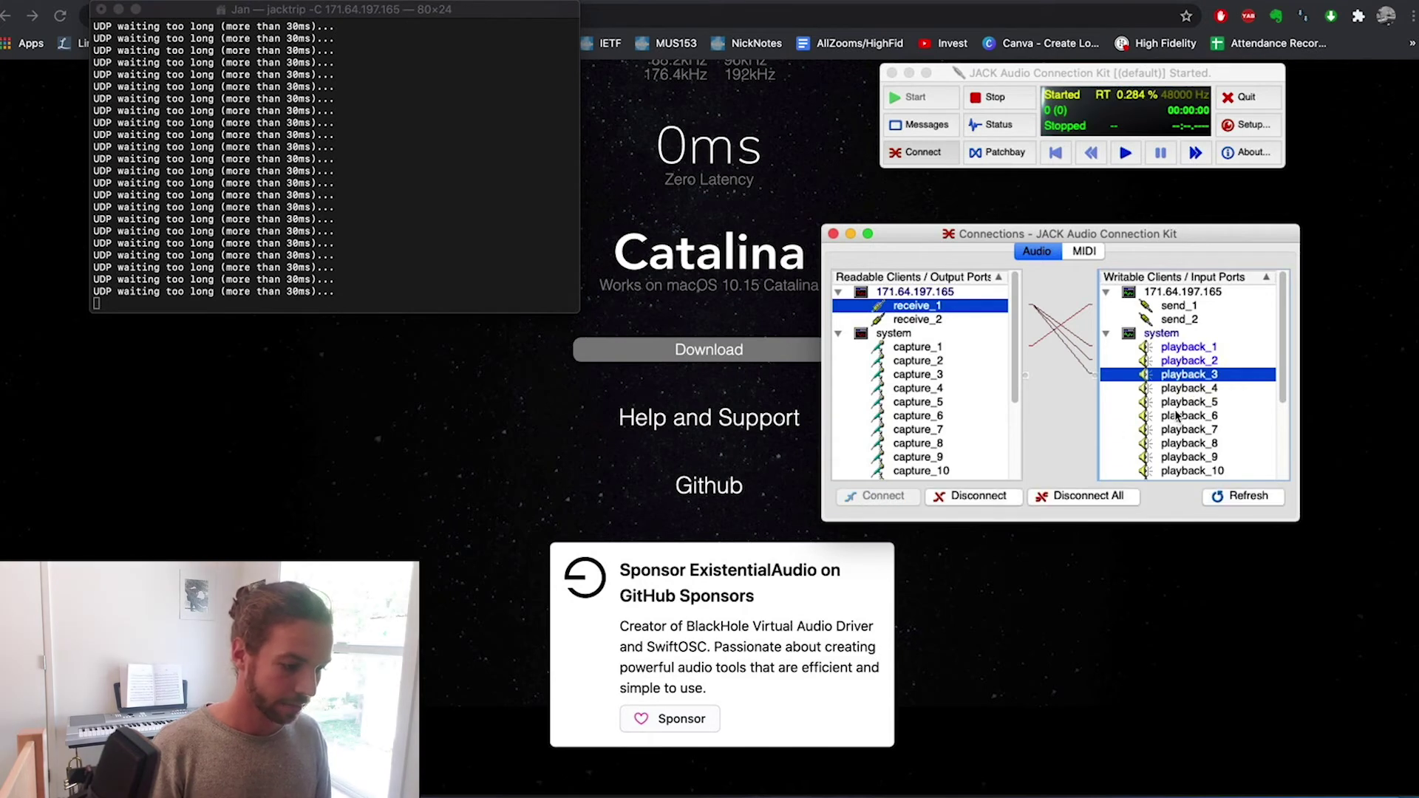
click(1205, 390)
click(903, 497)
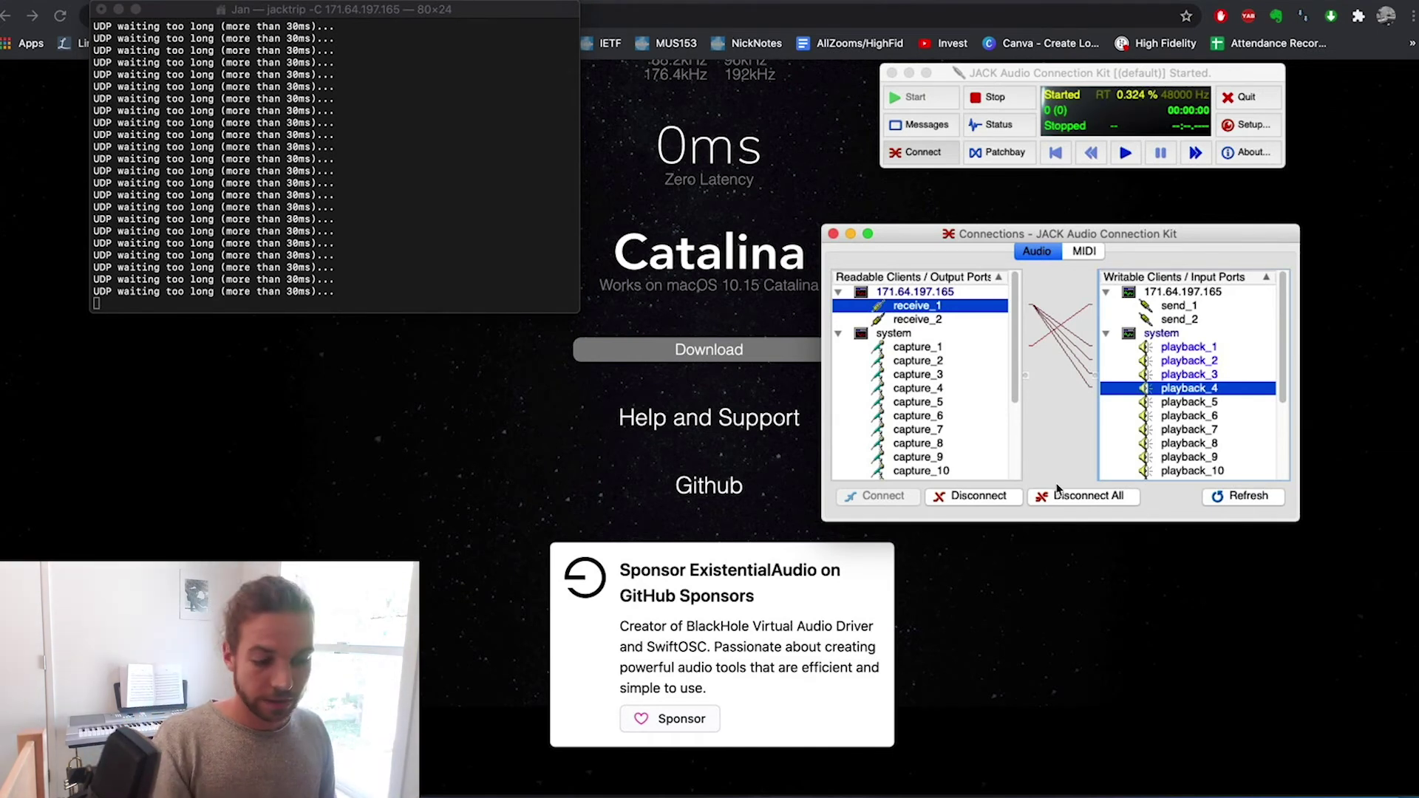
click(1183, 376)
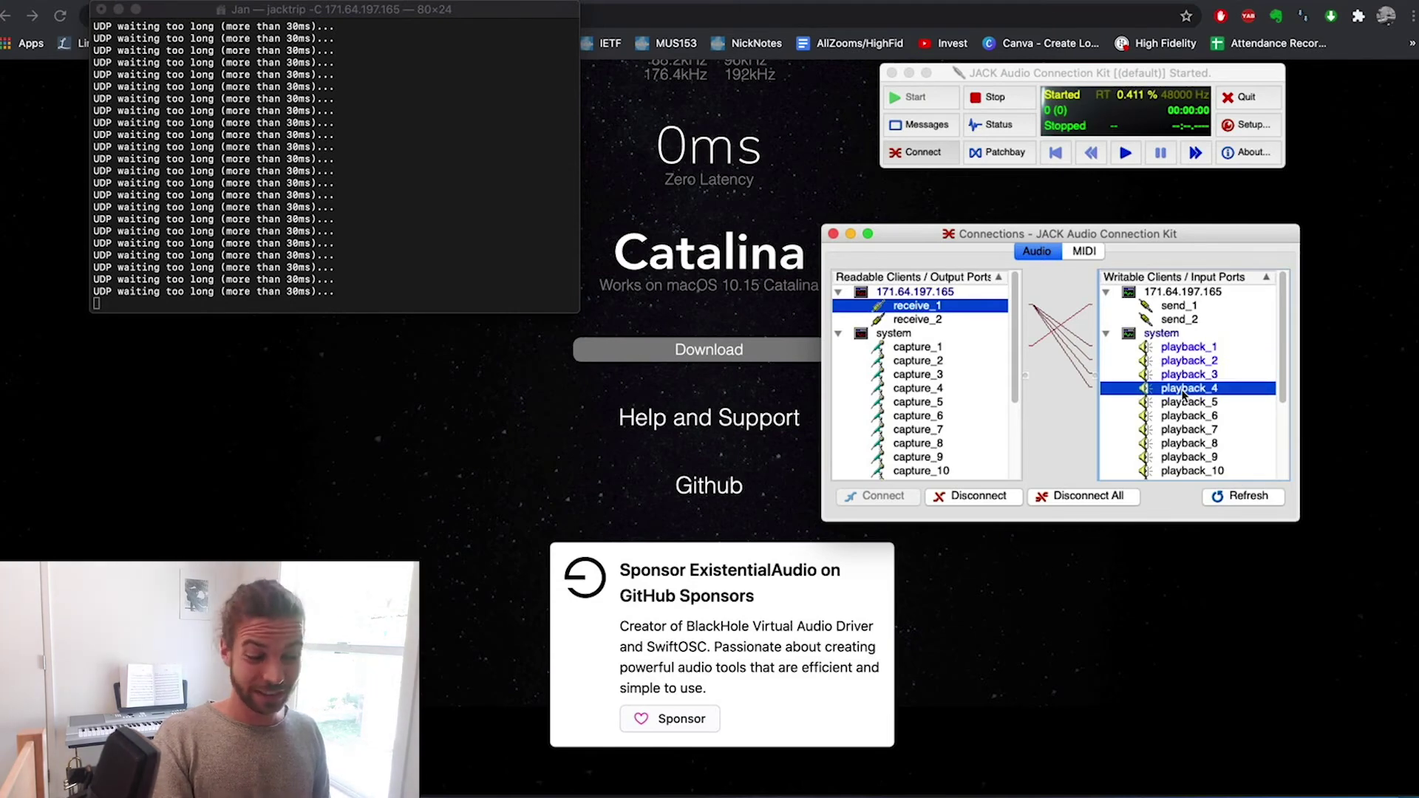
click(1192, 386)
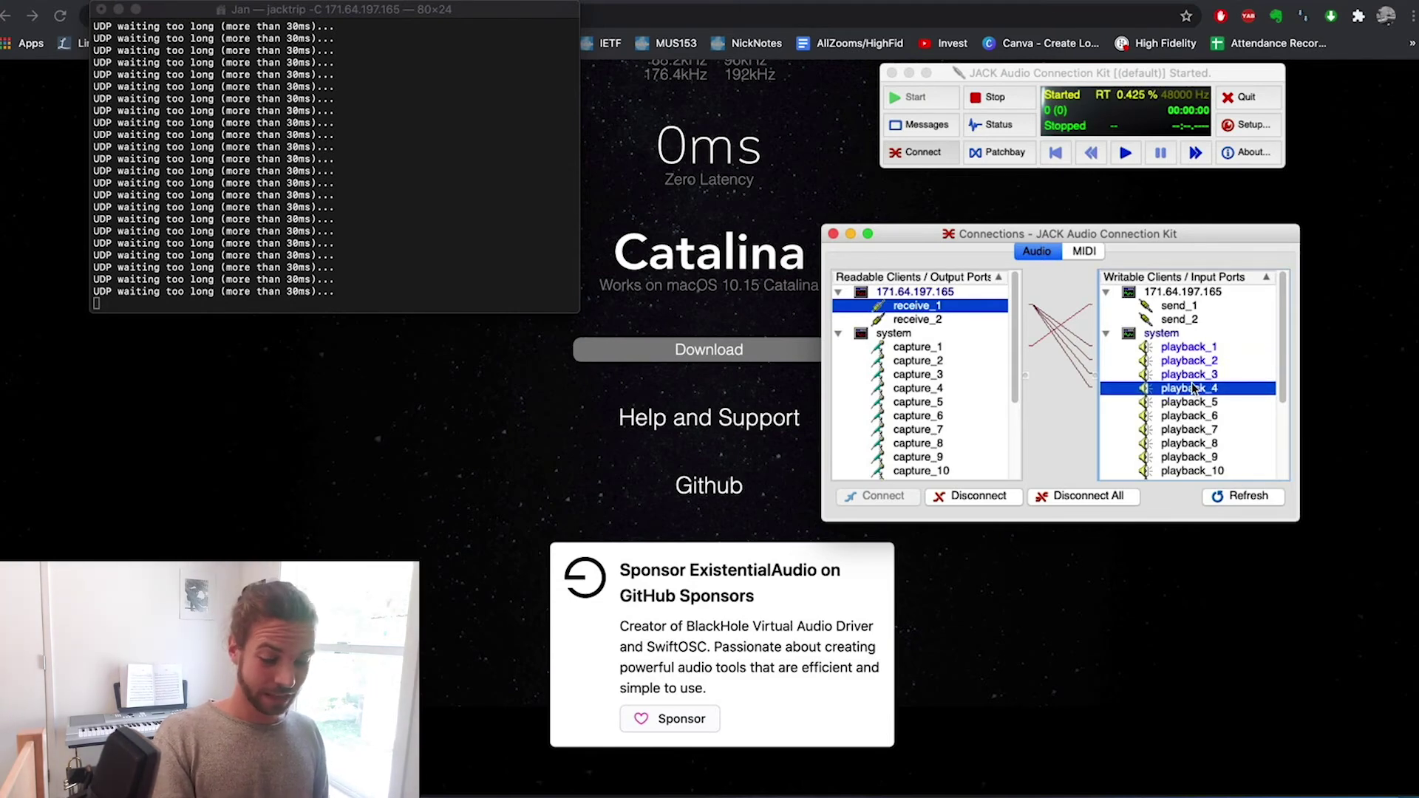
- Switch to Ableton Live, set the audio input device to BlackHole 16ch (16 In, 16 Out), and close the preferences
key(super+Tab)
click(695, 400)
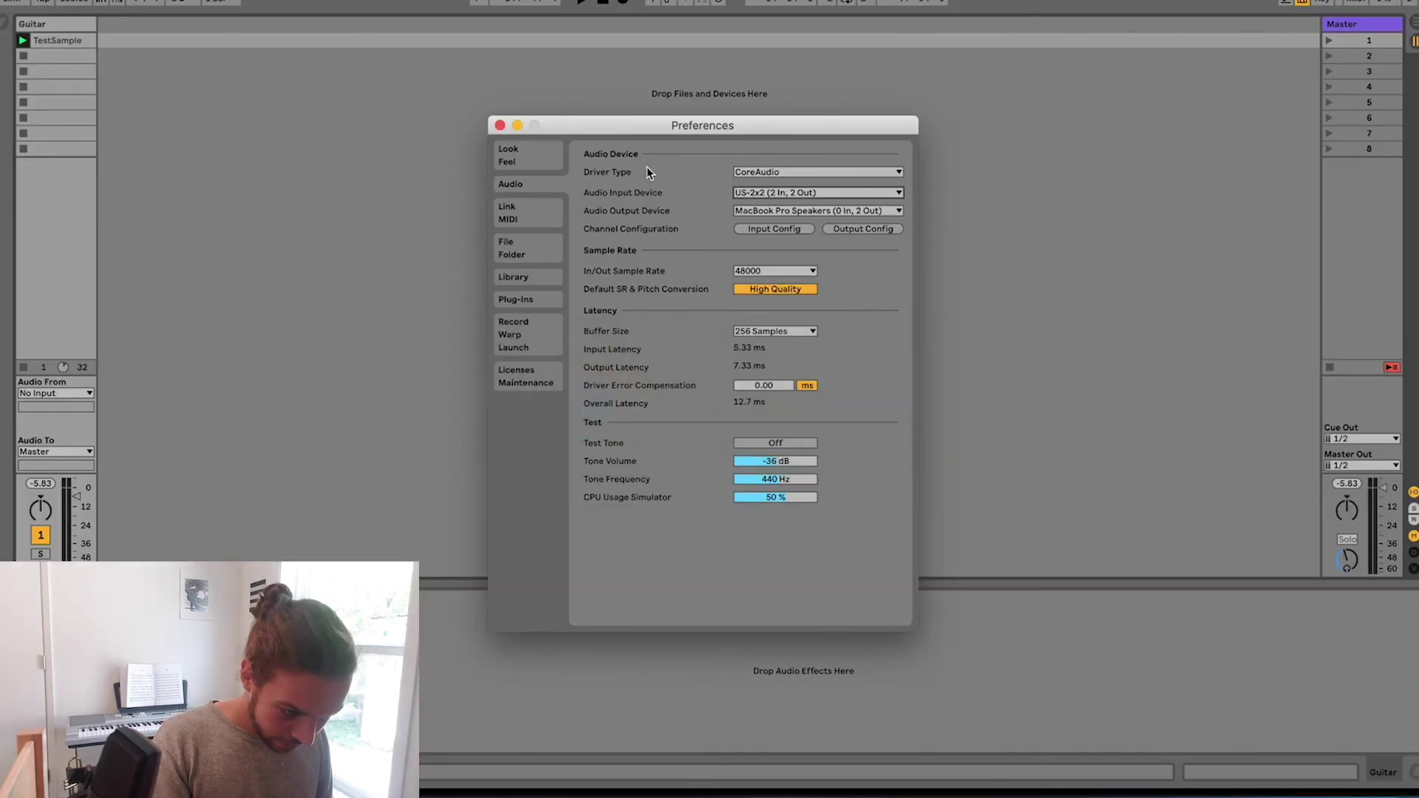
click(752, 194)
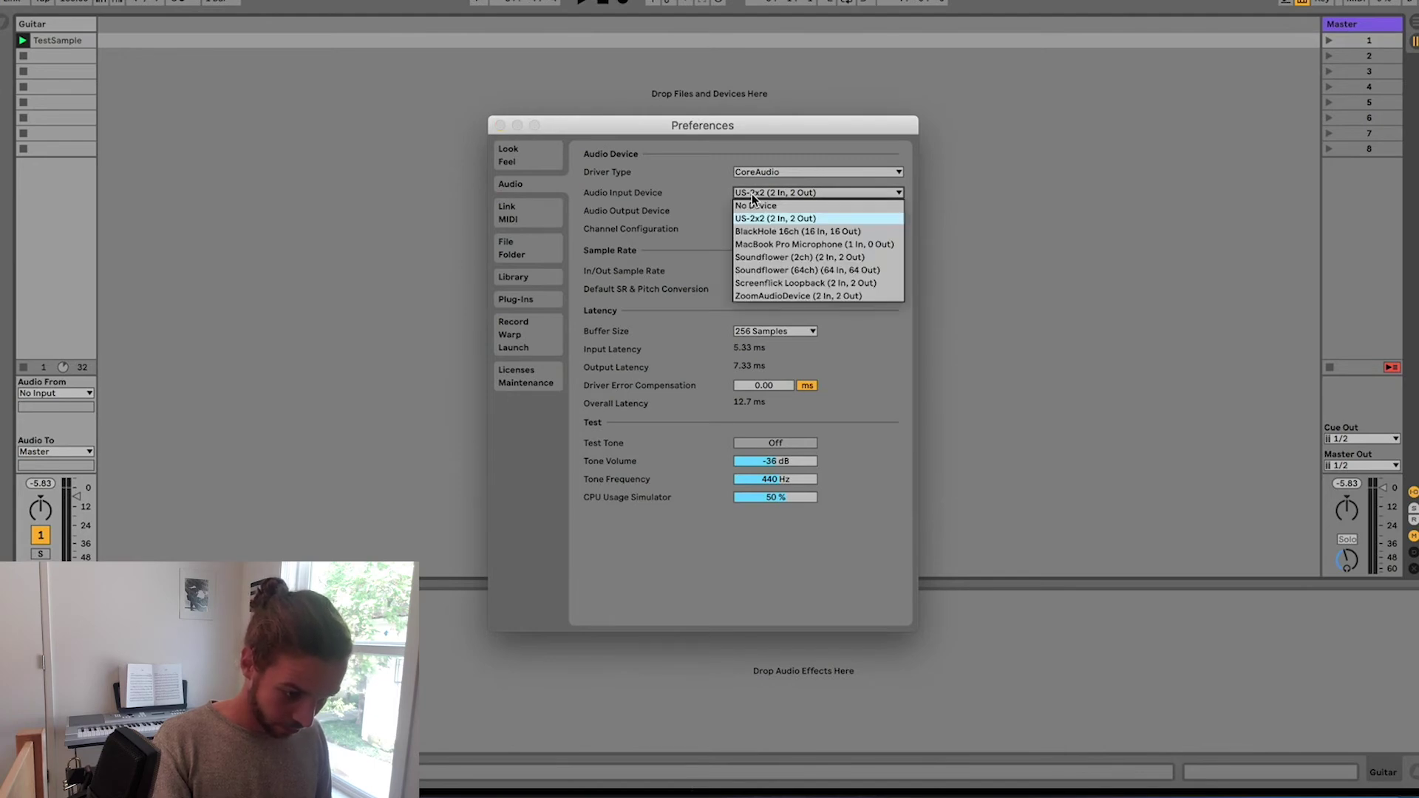
click(764, 232)
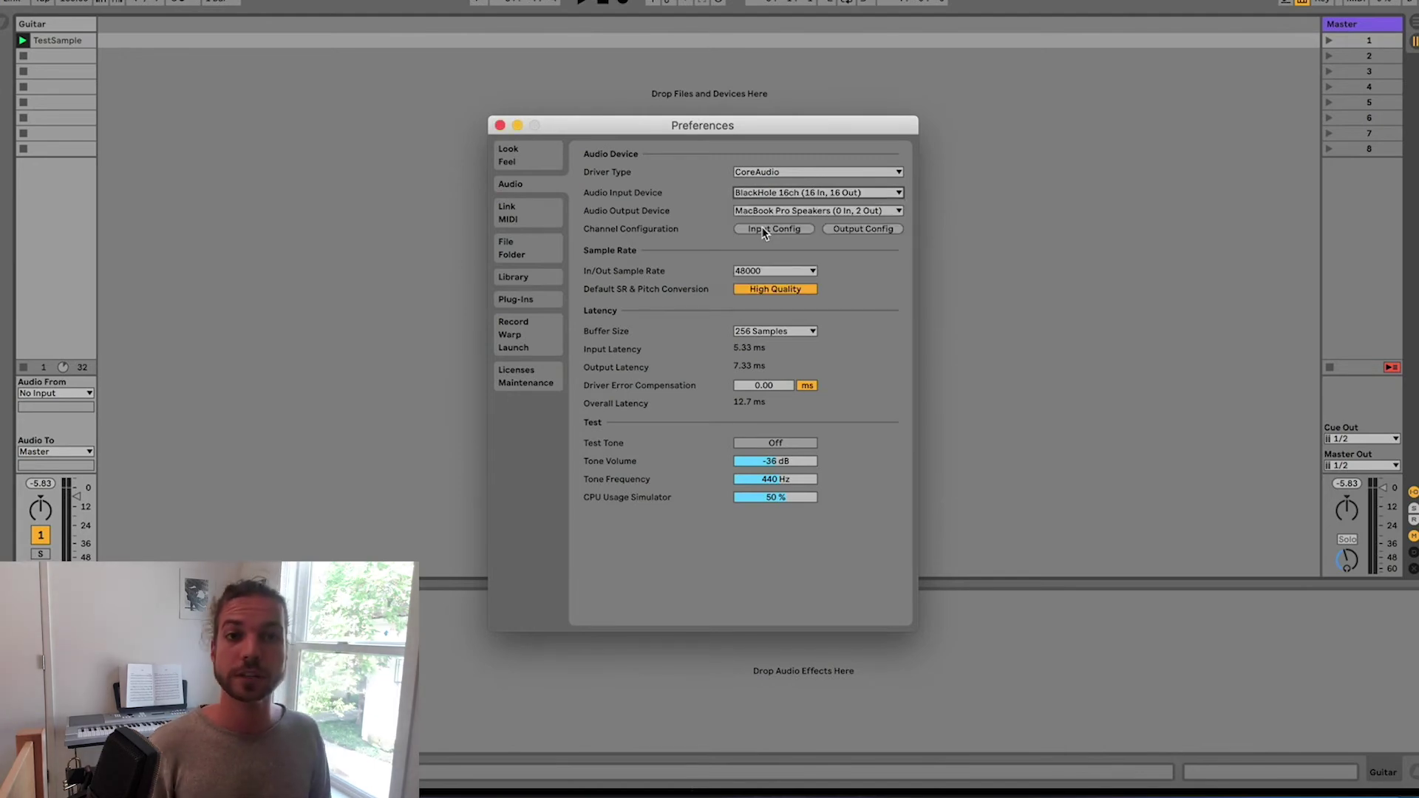
click(785, 192)
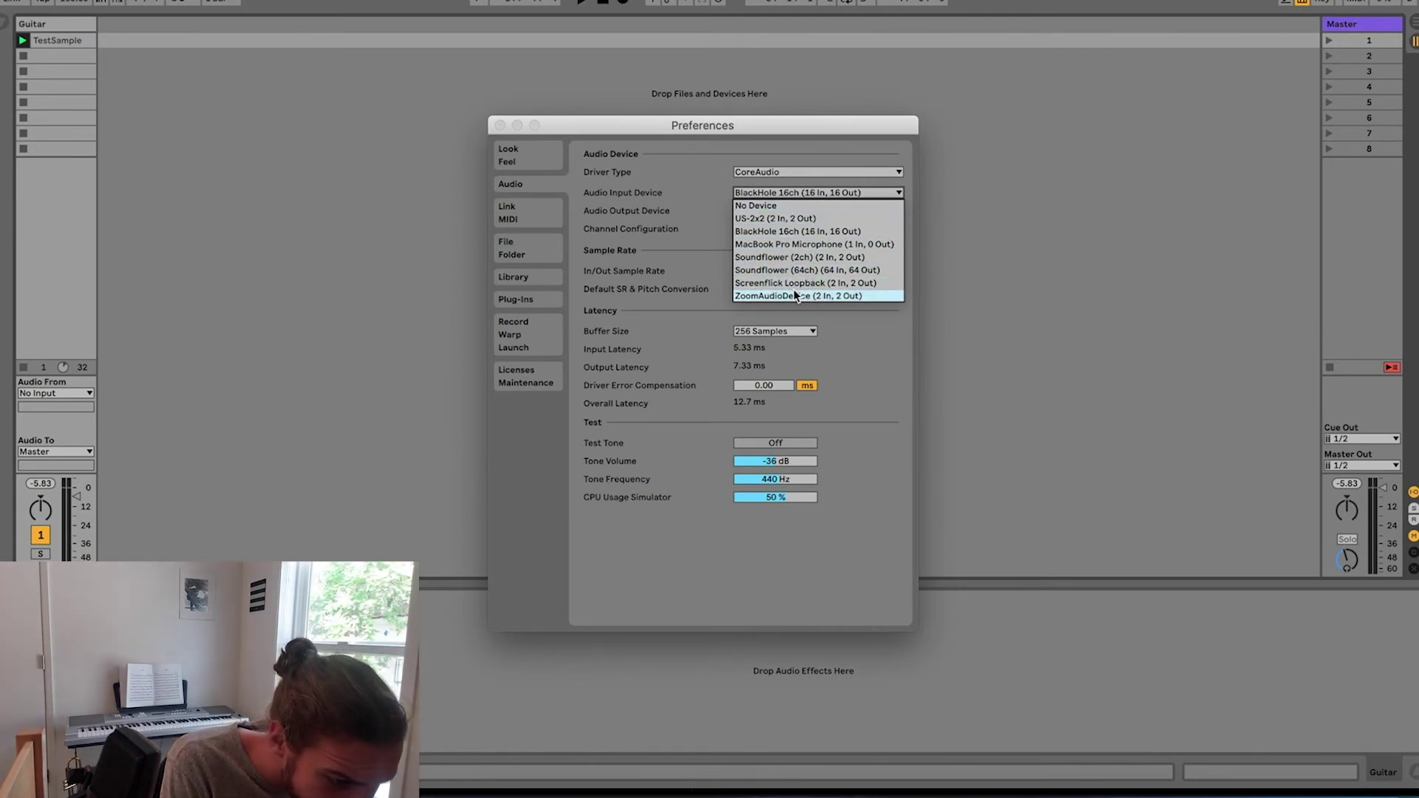
click(793, 231)
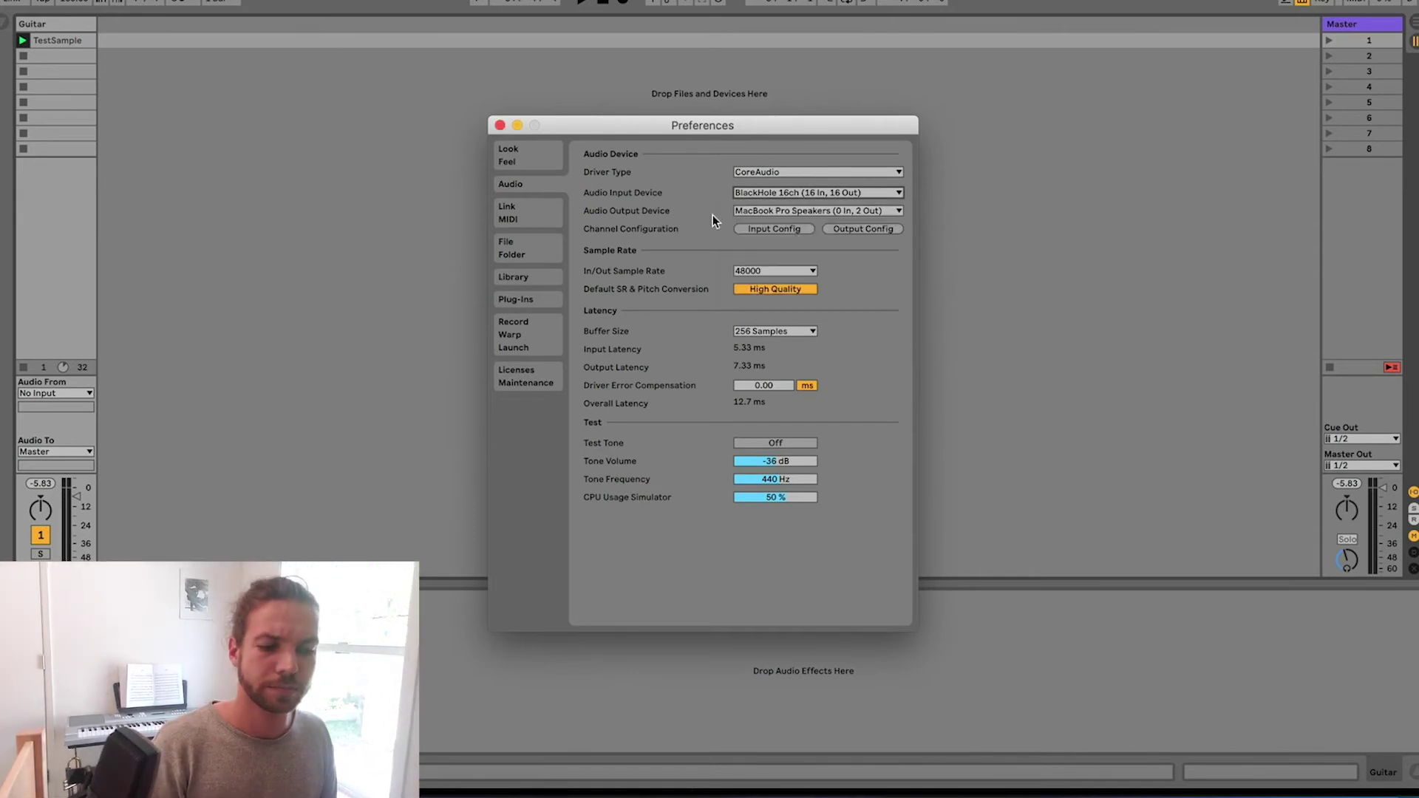
click(500, 126)
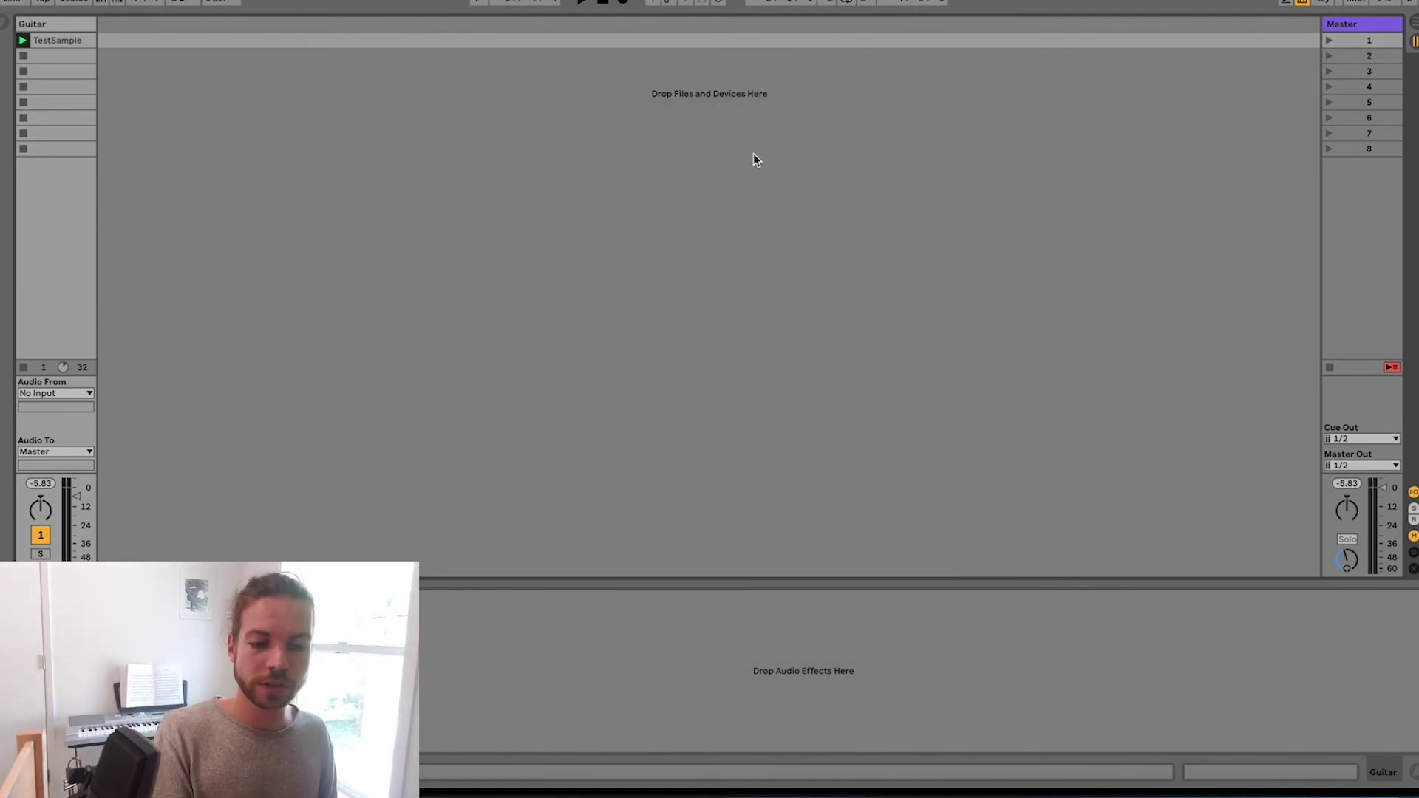
- Insert a new audio track beside Guitar and set its external input channels to 1/2
click(255, 116)
click(224, 46)
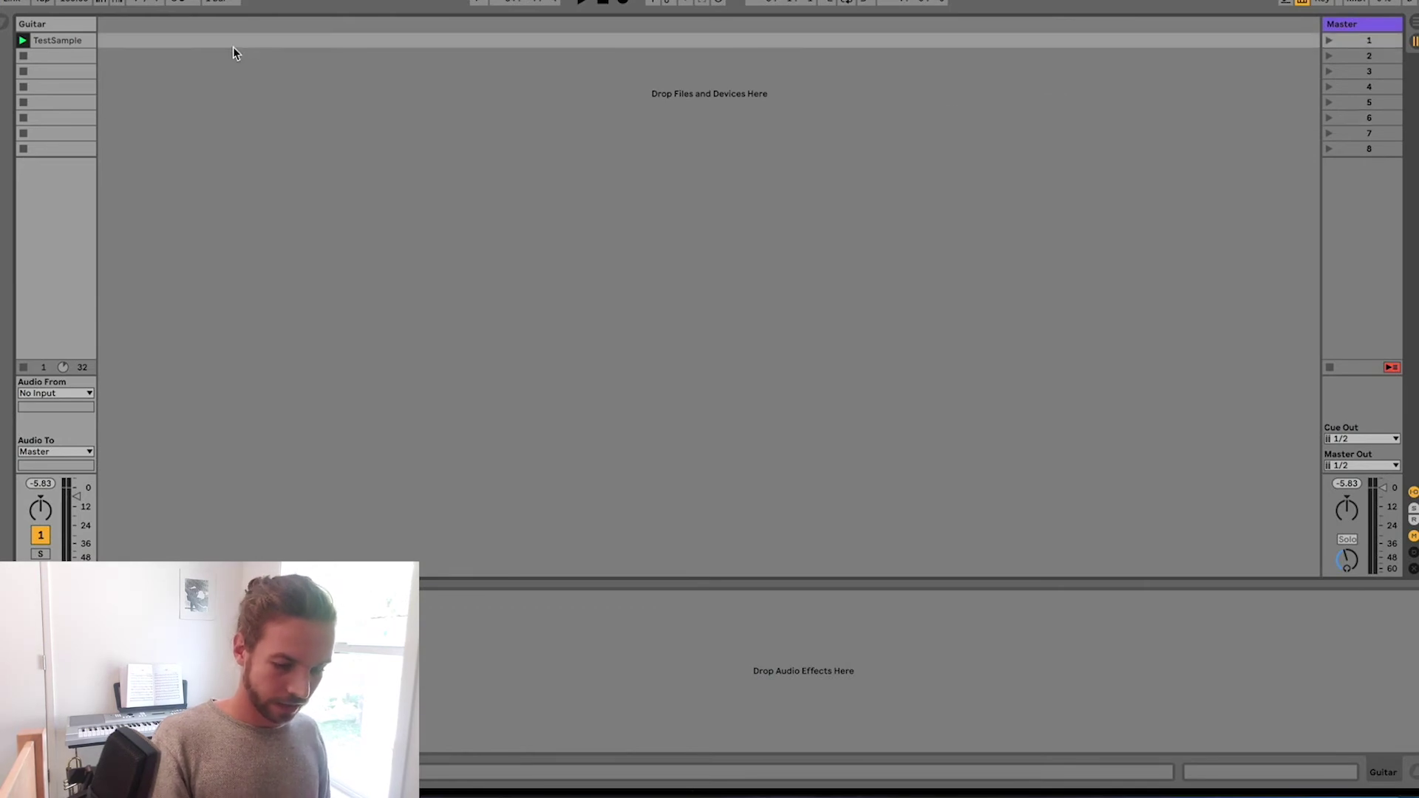
key(ctrl+t)
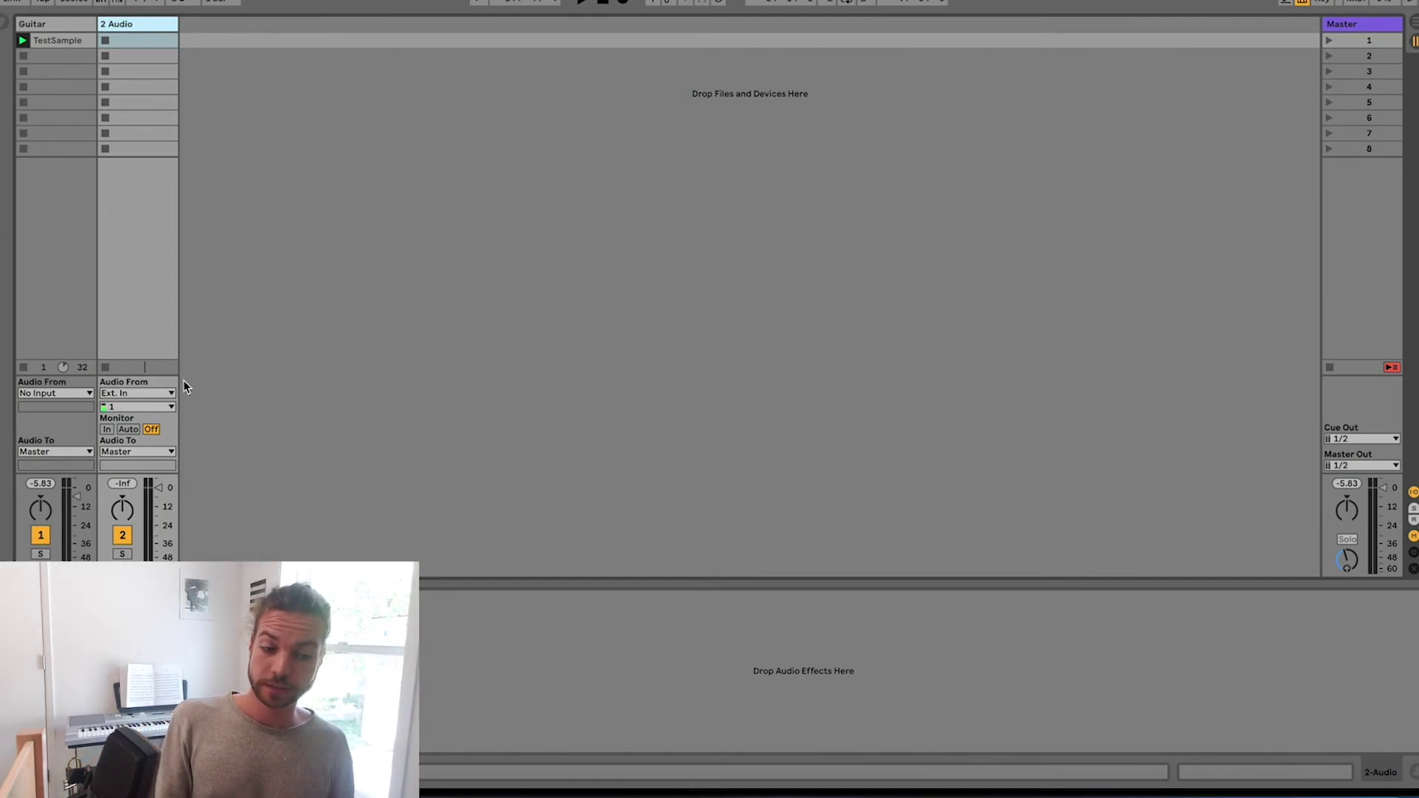
click(120, 407)
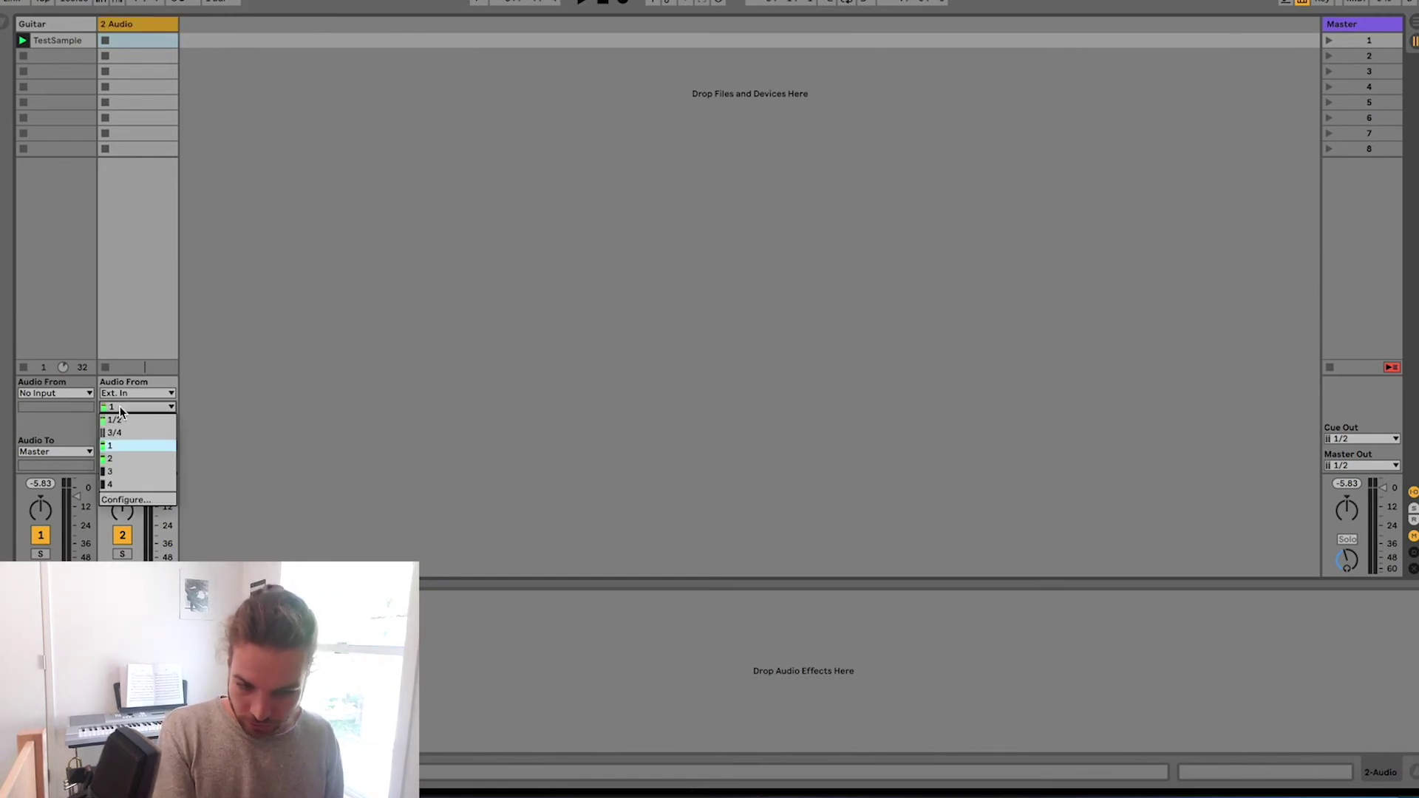
click(116, 420)
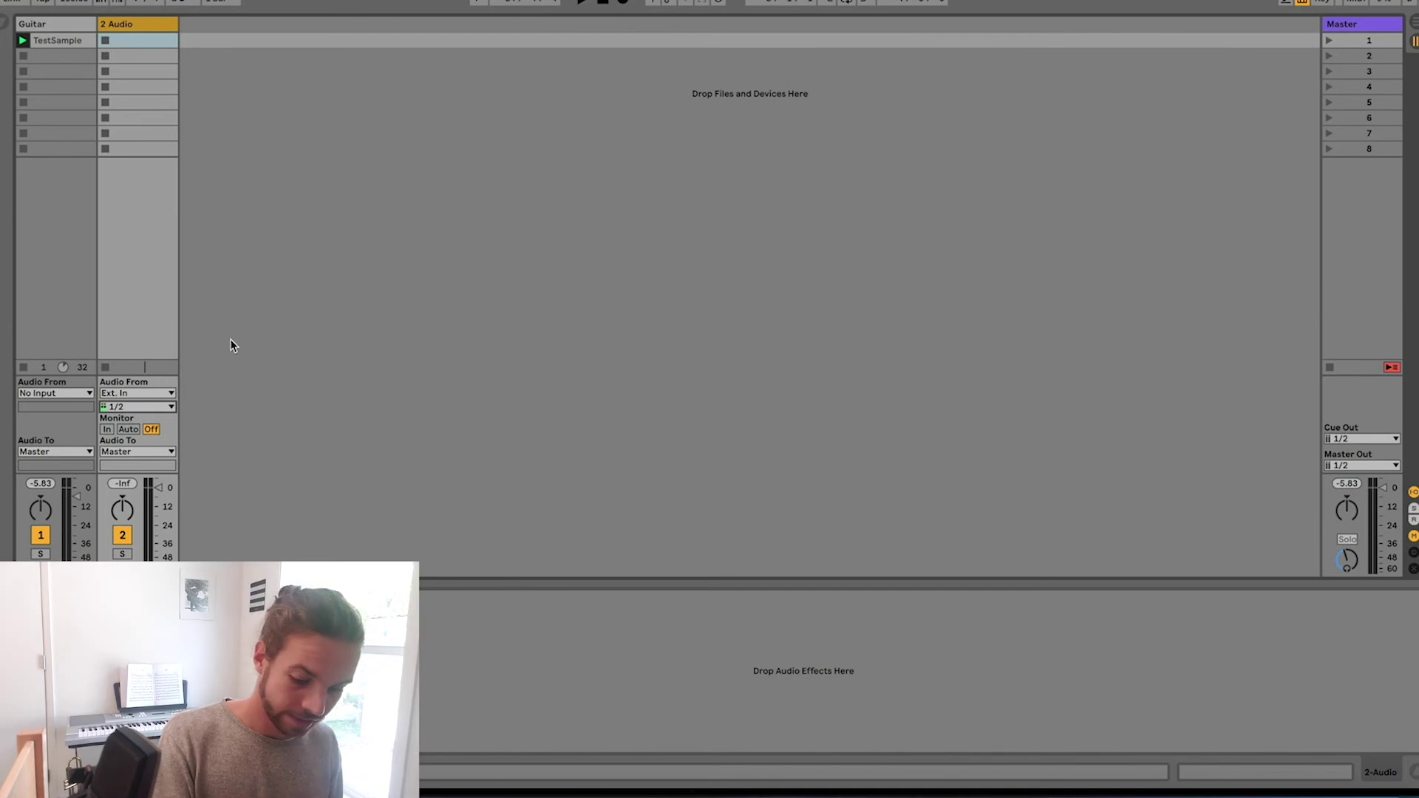
- Arm the 2 Audio track in Arrangement View and record a short take starting at bar 33
key(Tab)
click(583, 202)
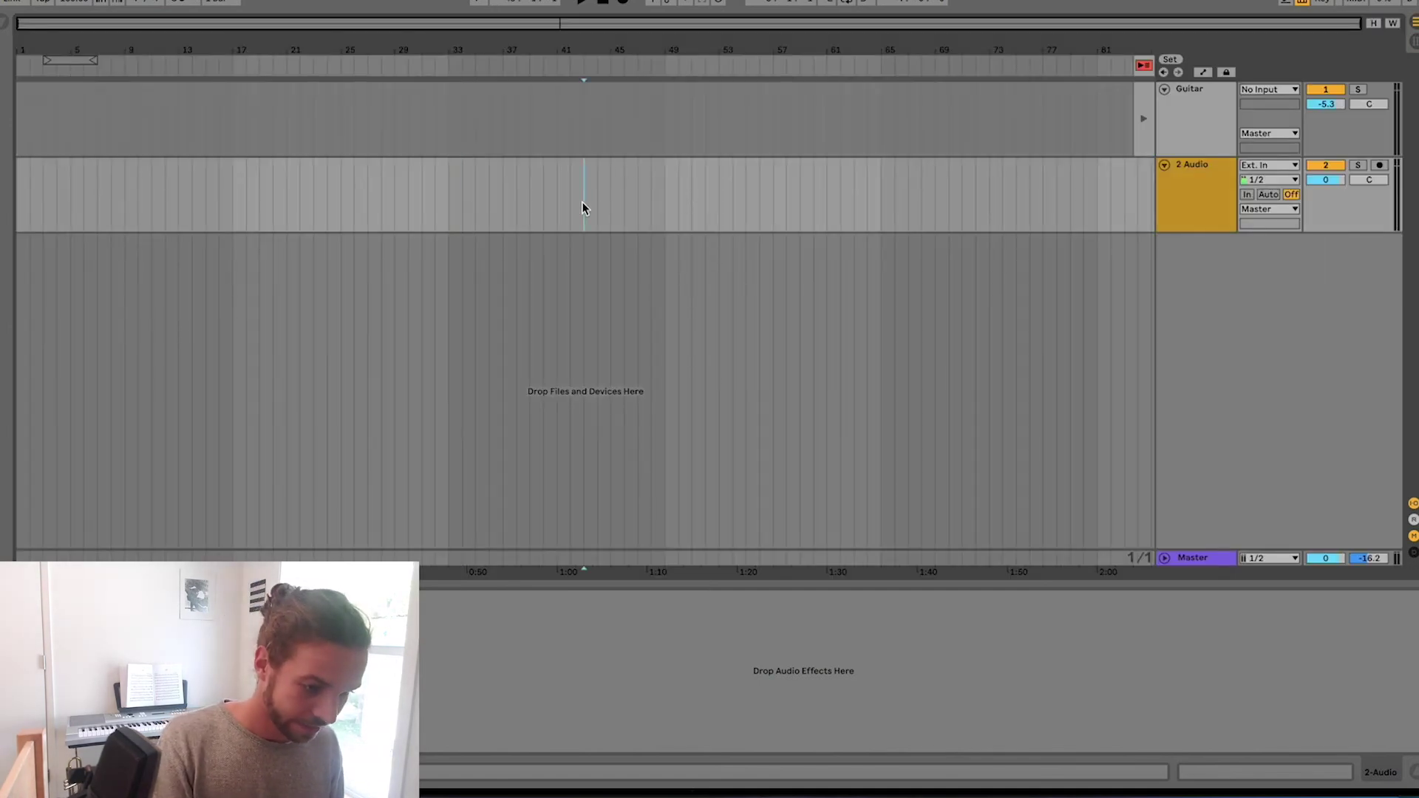
click(450, 199)
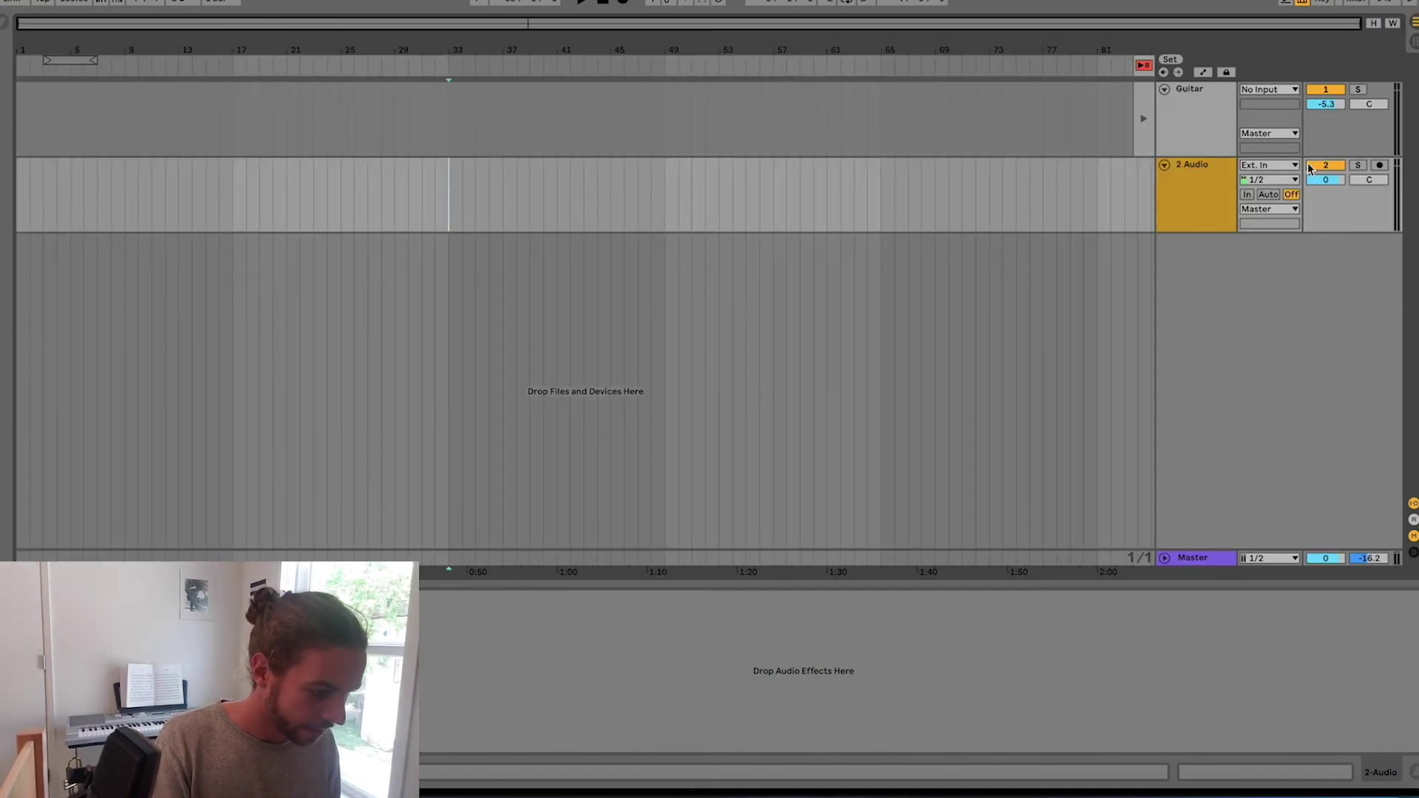
click(1379, 166)
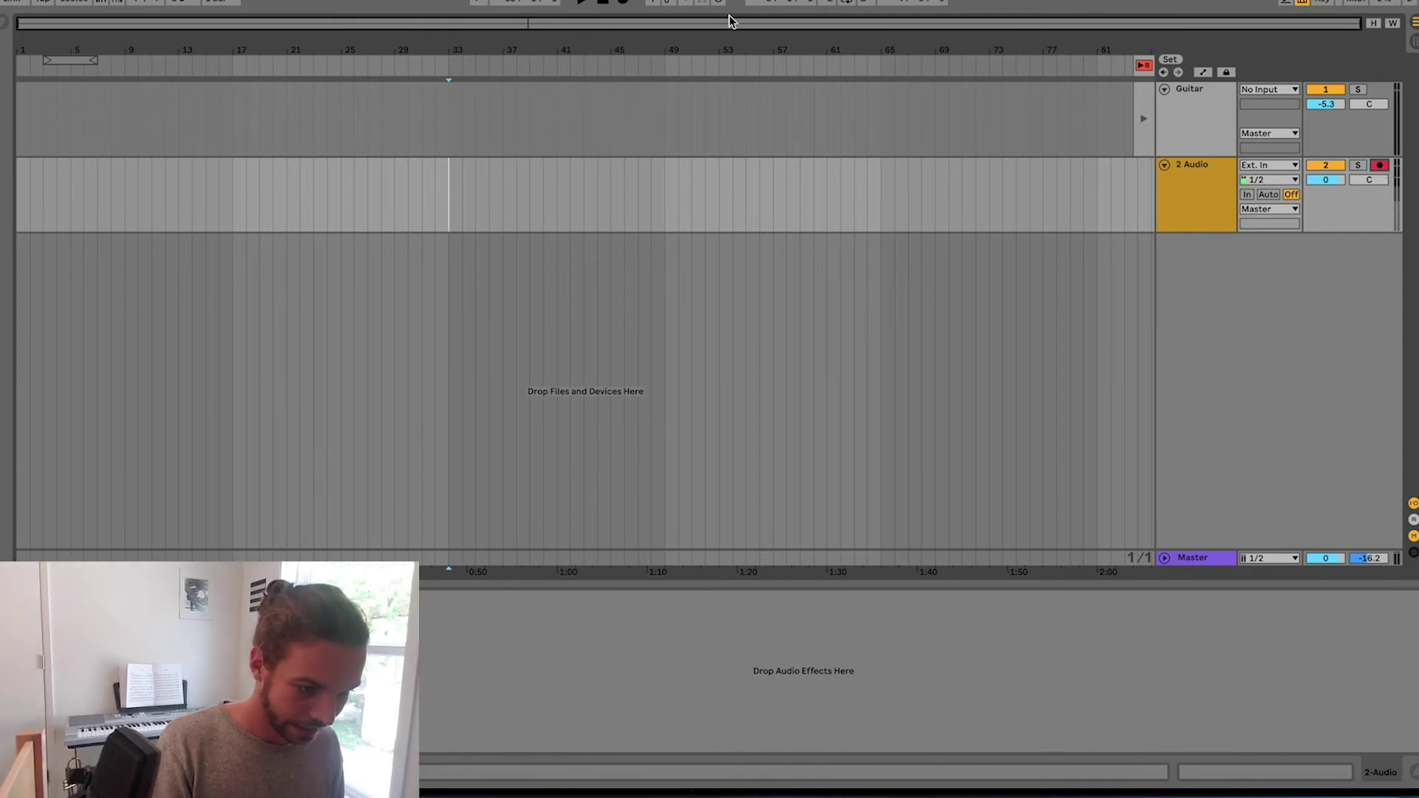
click(623, 4)
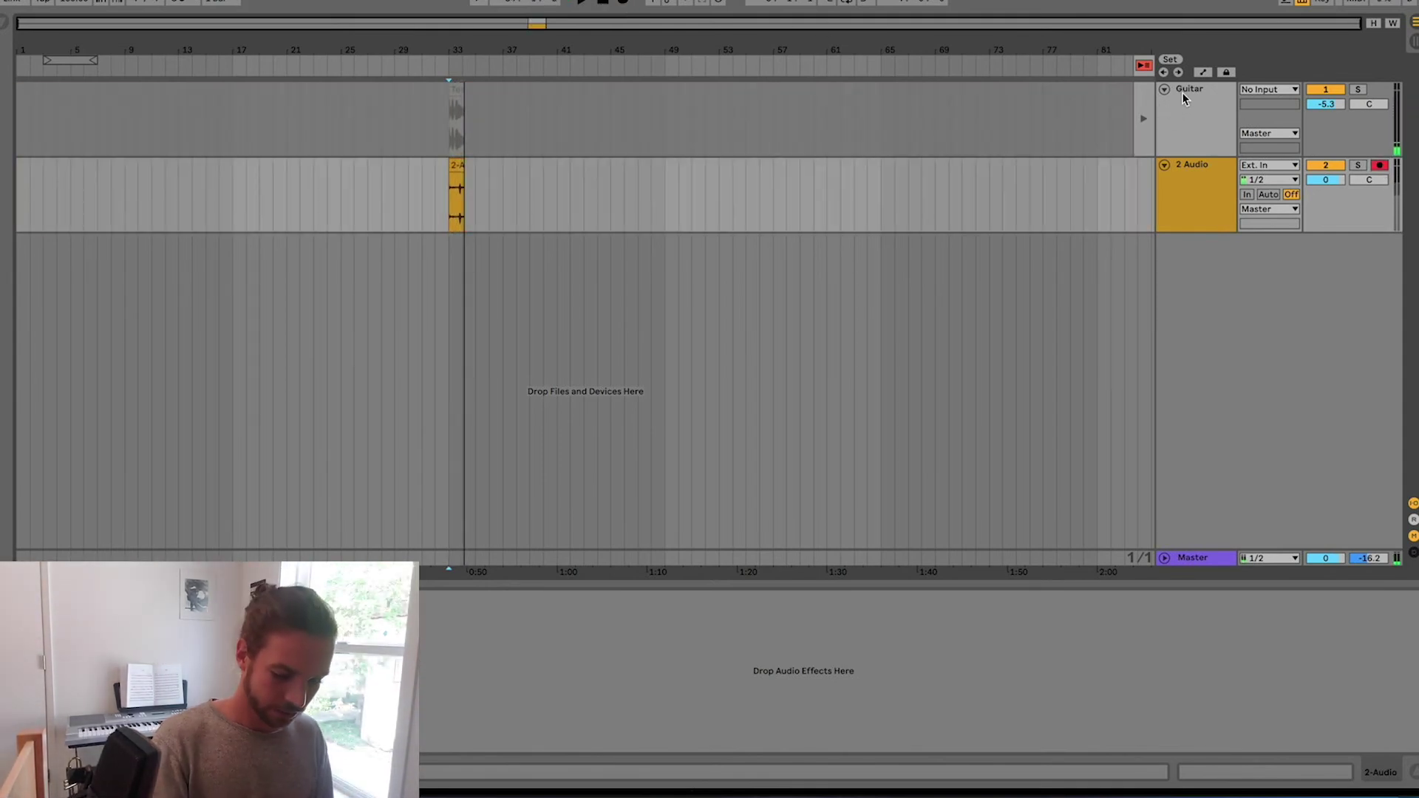
- Delete the Guitar track in Session View
key(Tab)
click(81, 27)
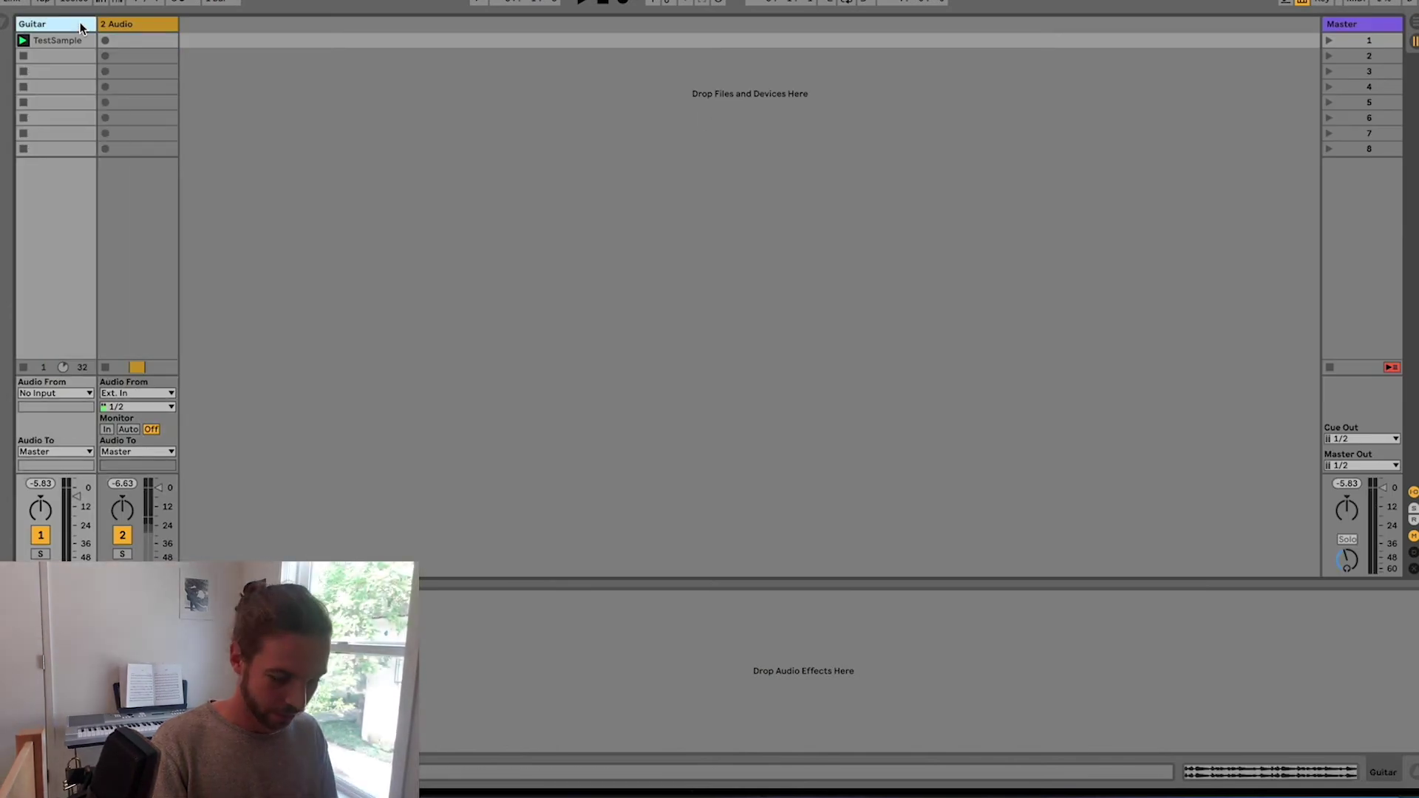
key(Delete)
- Record a second take on the armed audio track from bar 45, enlarging the track to inspect its waveform, and return to Session View
key(Tab)
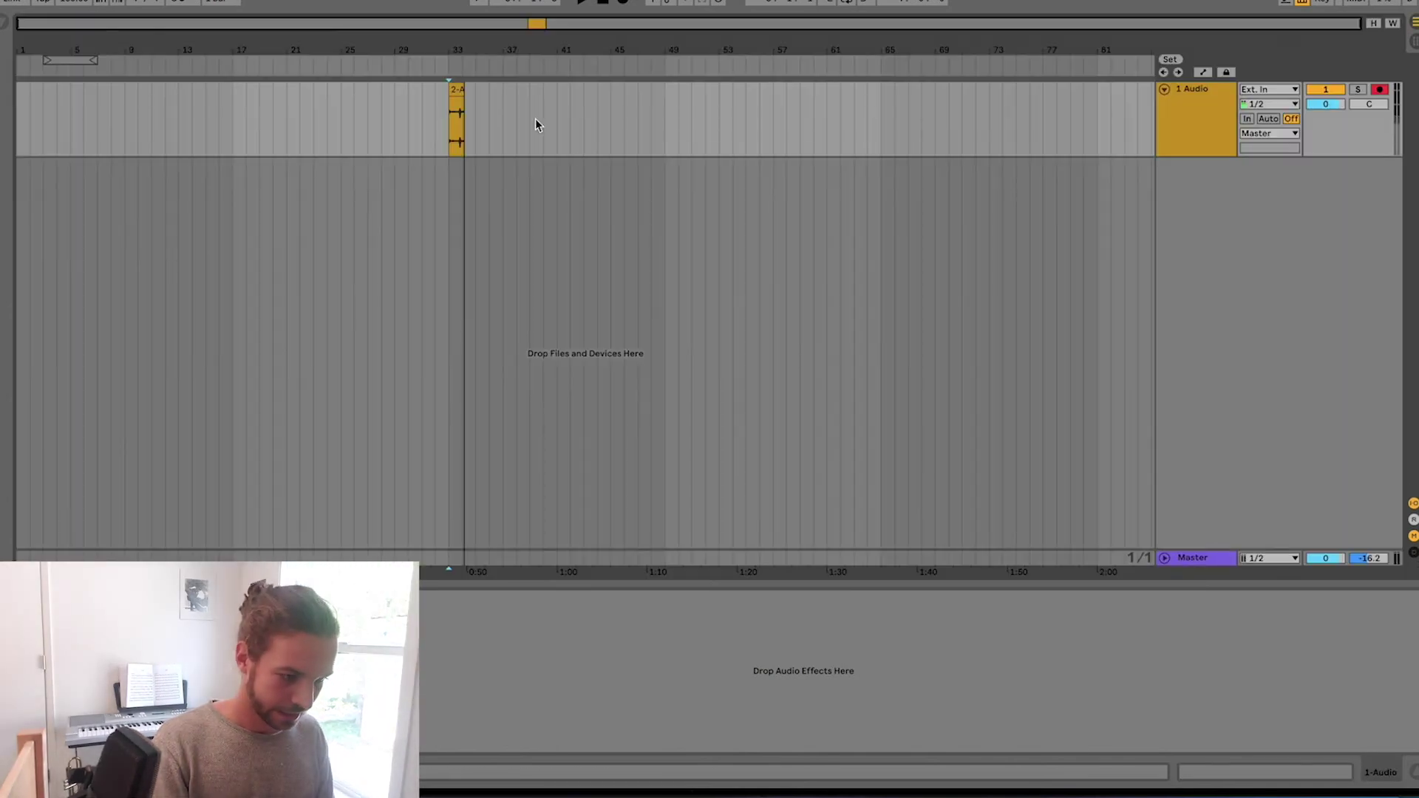
click(611, 115)
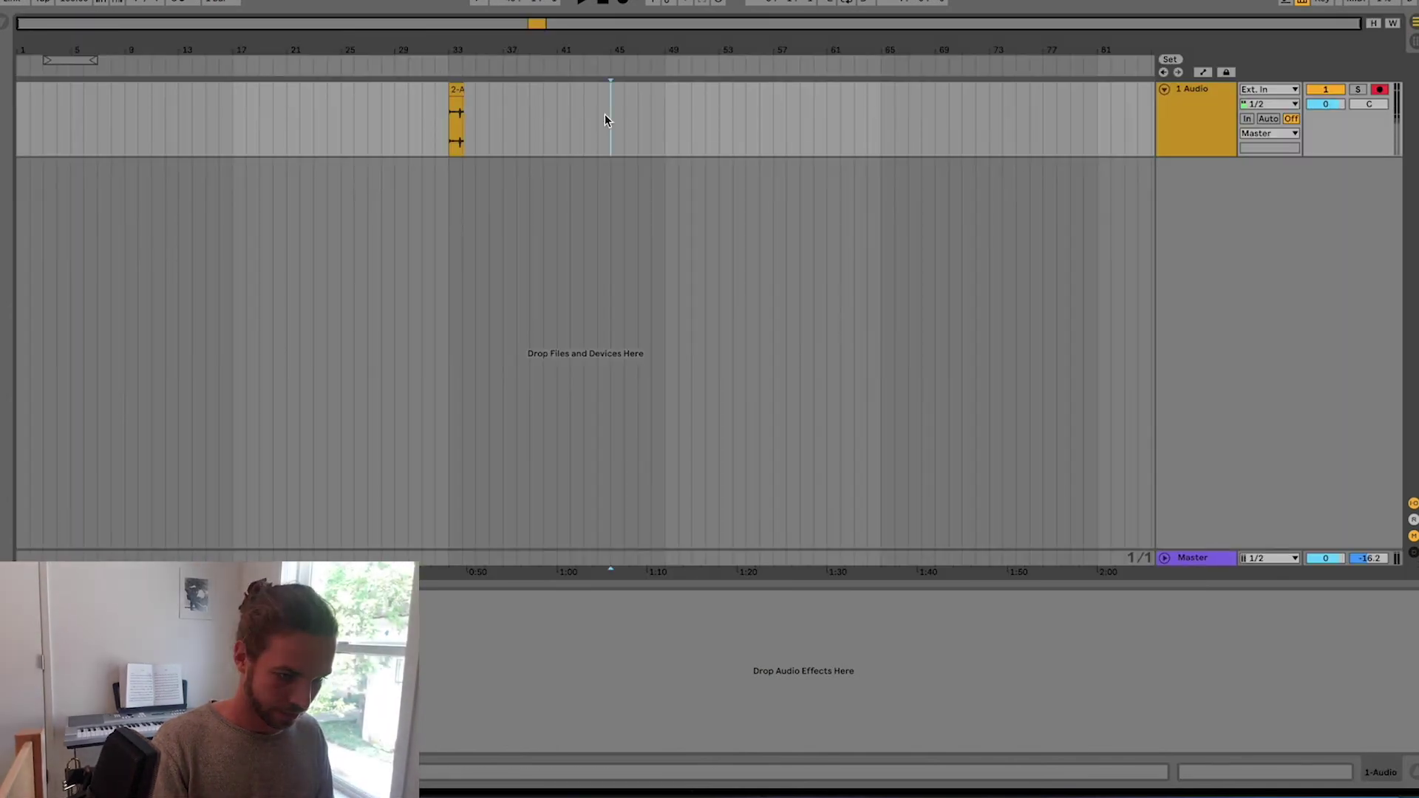
click(623, 3)
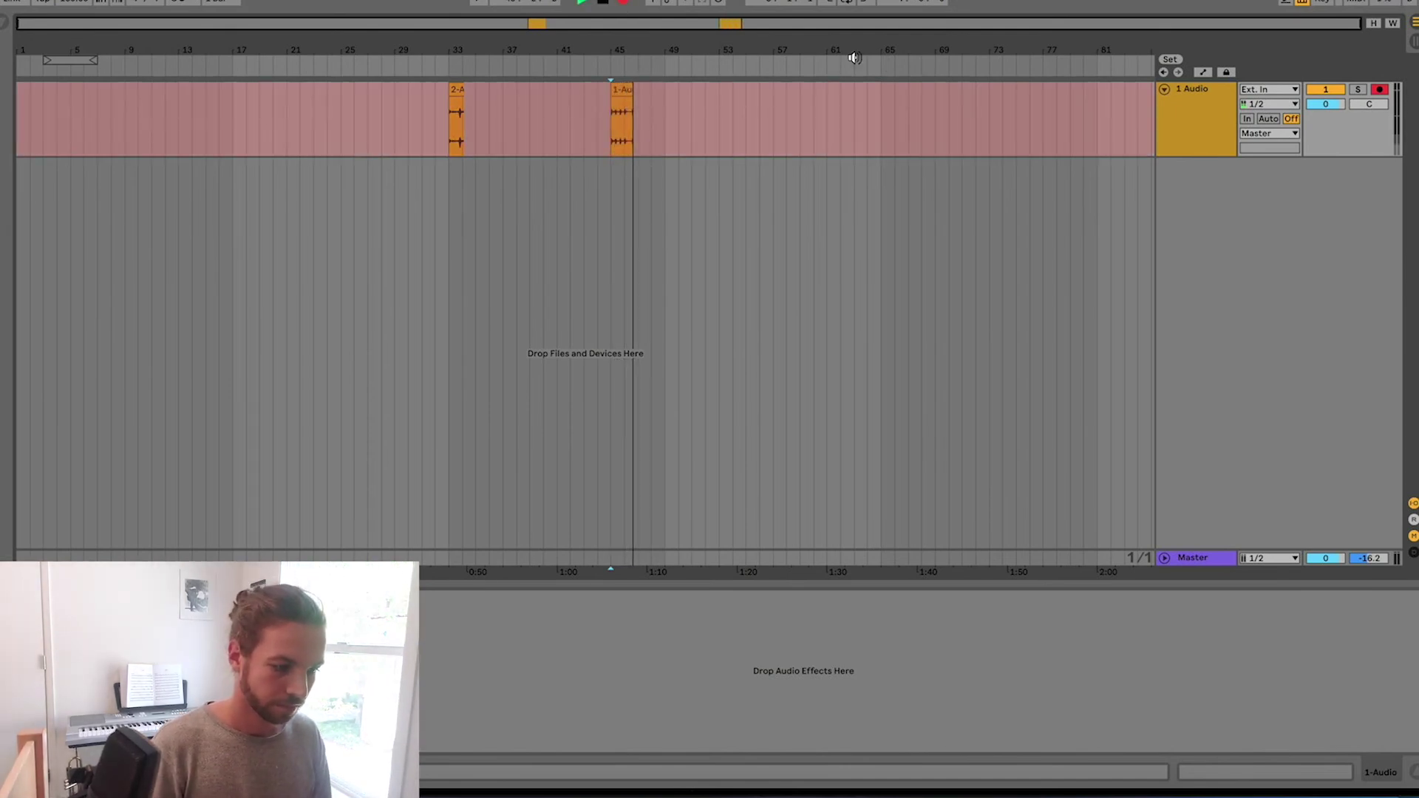
drag(1167, 153, 1207, 387)
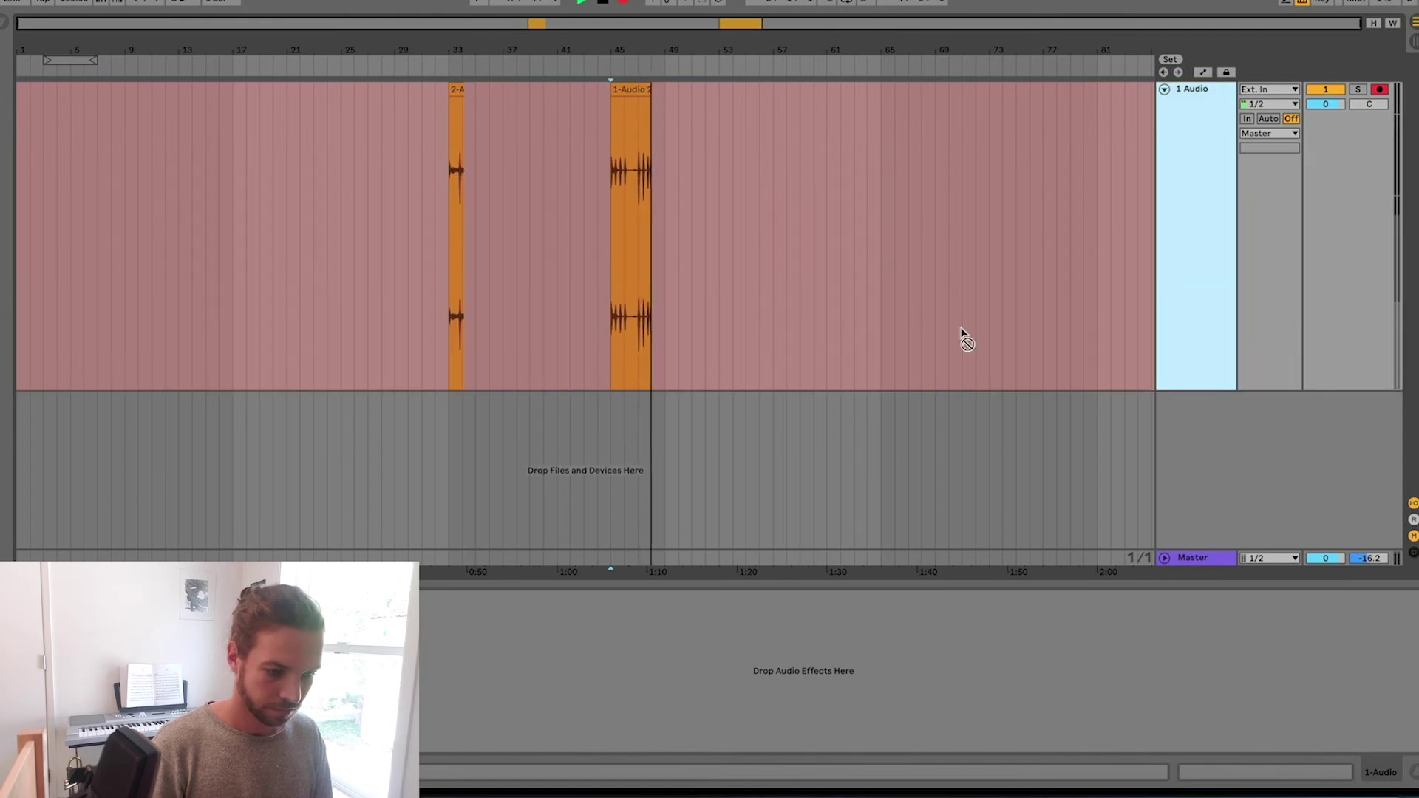
scroll(741, 294, up, 5)
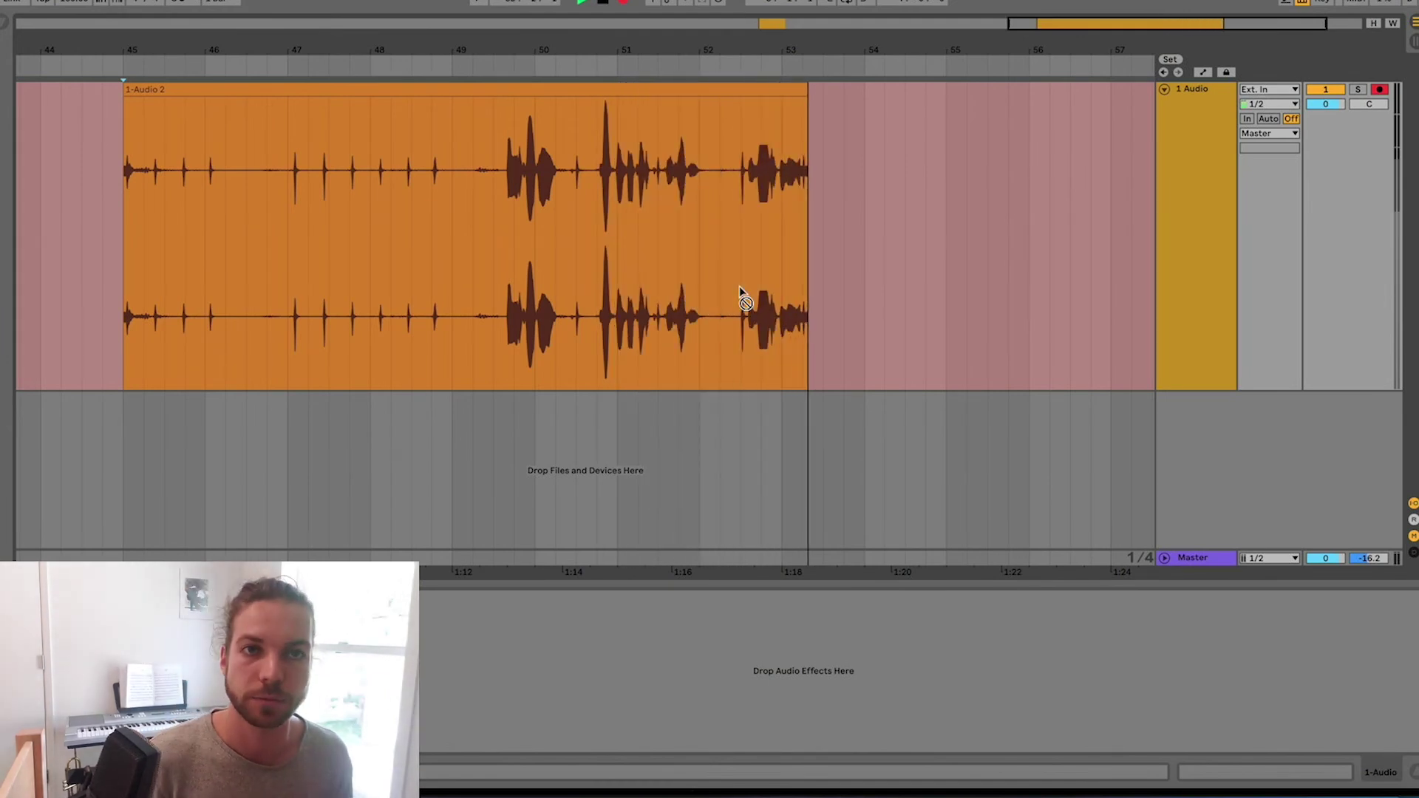
key(space)
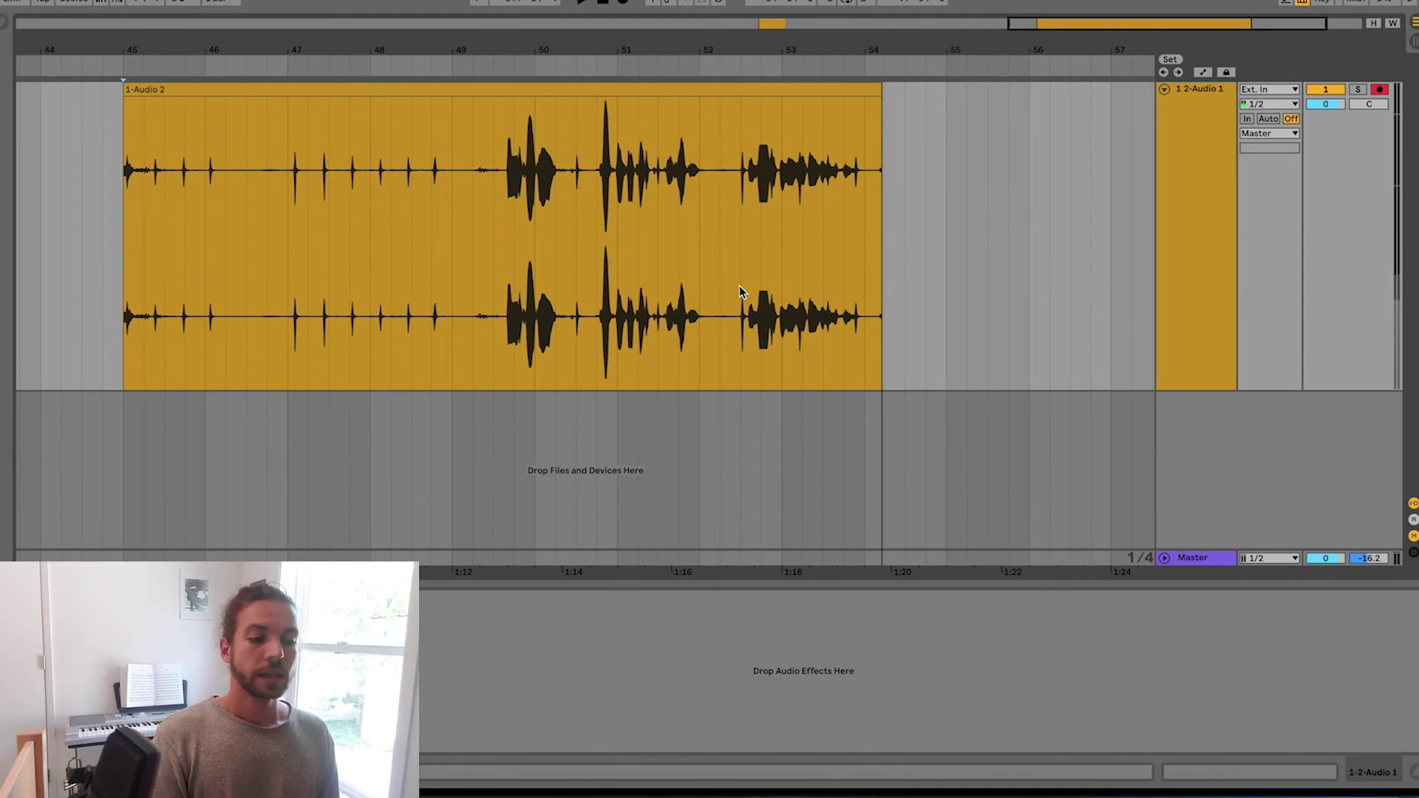
drag(703, 54, 702, 22)
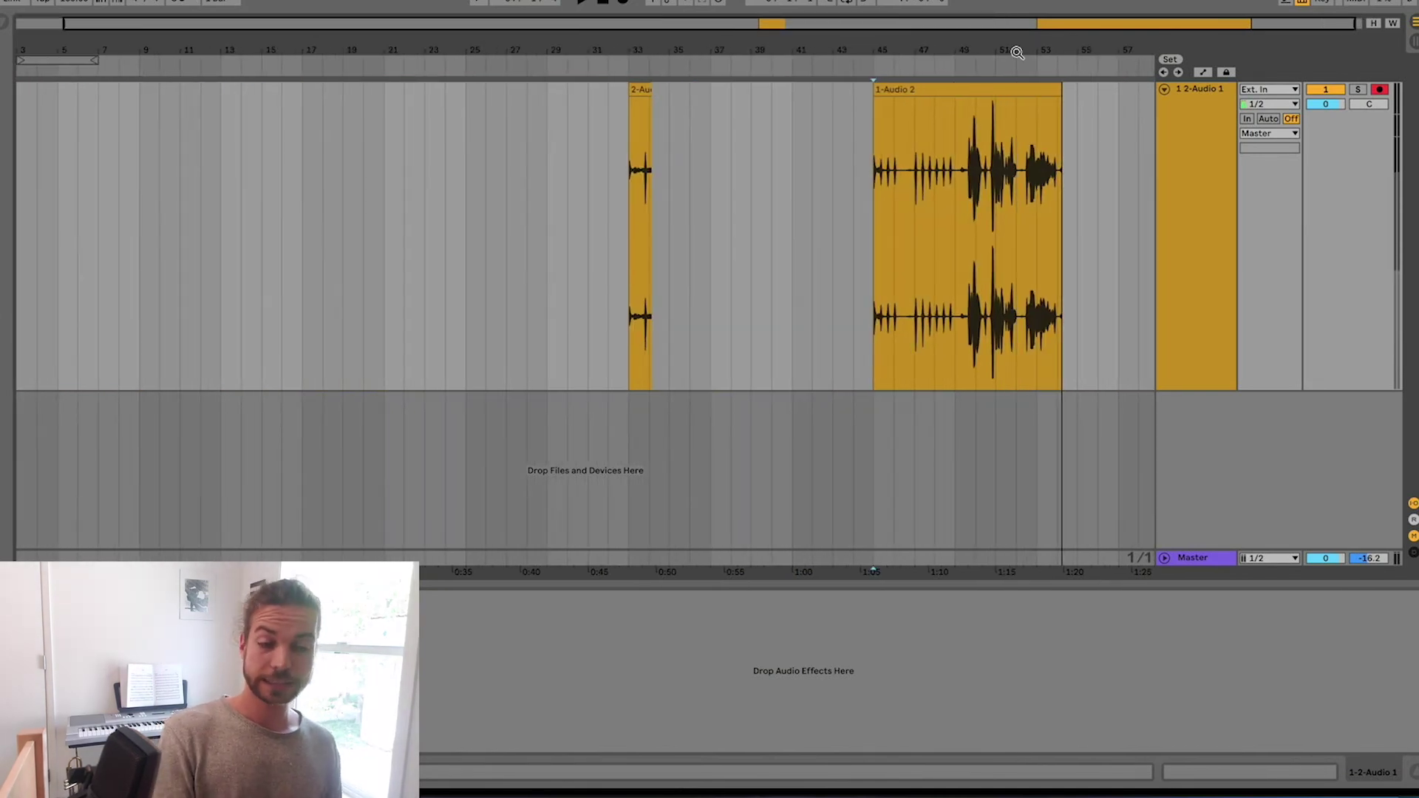
key(Tab)
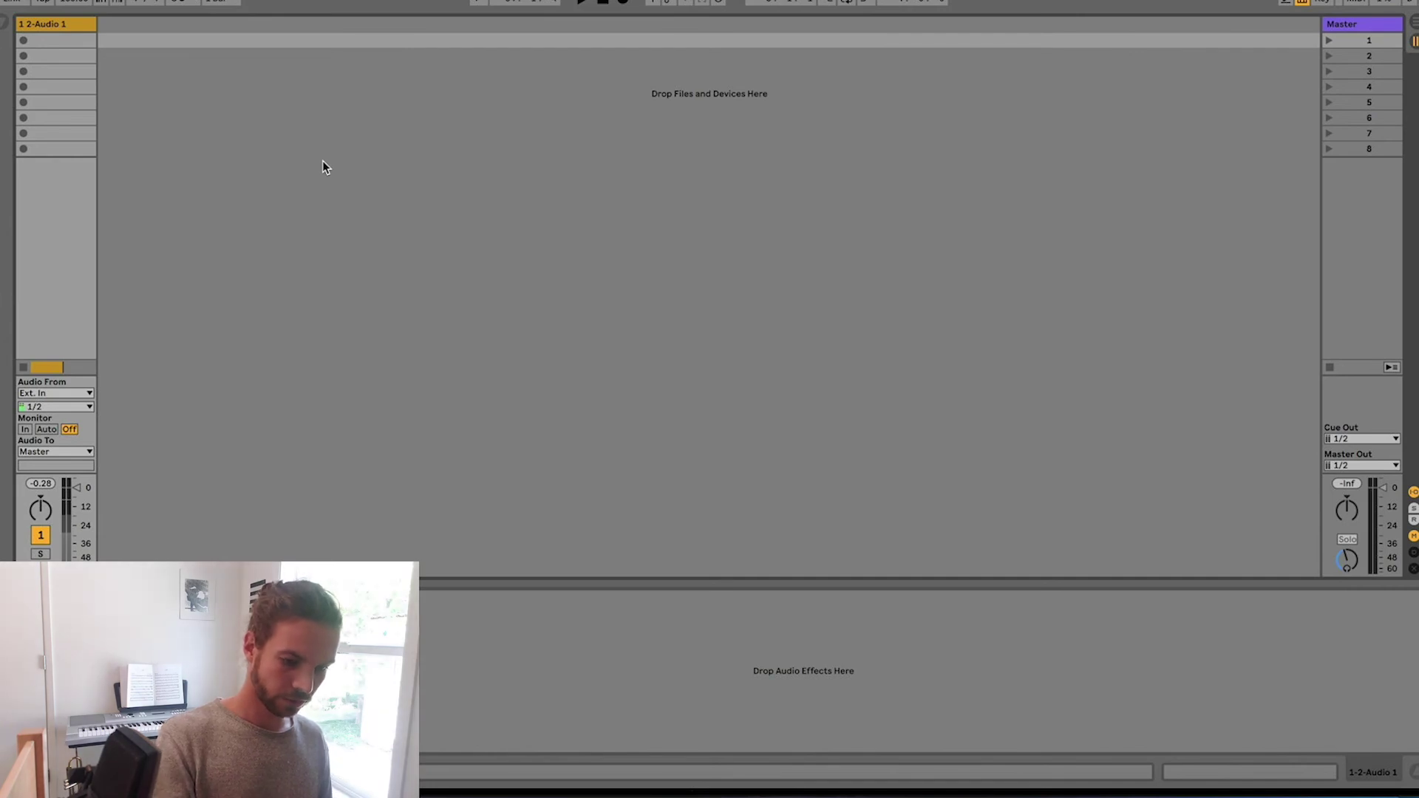
- Undo the deletion of the Guitar track and delete the 2-Audio track instead
key(ctrl+z)
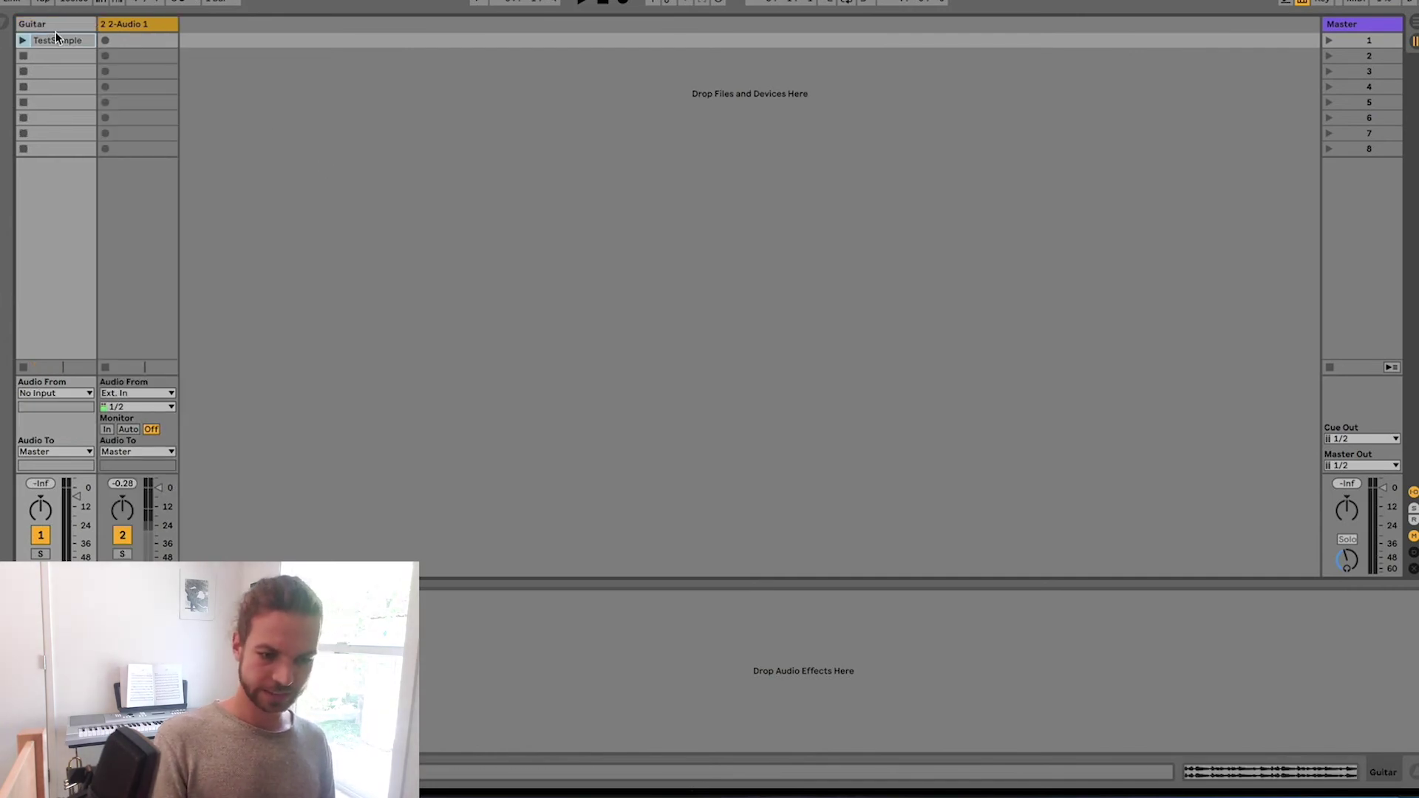
click(120, 24)
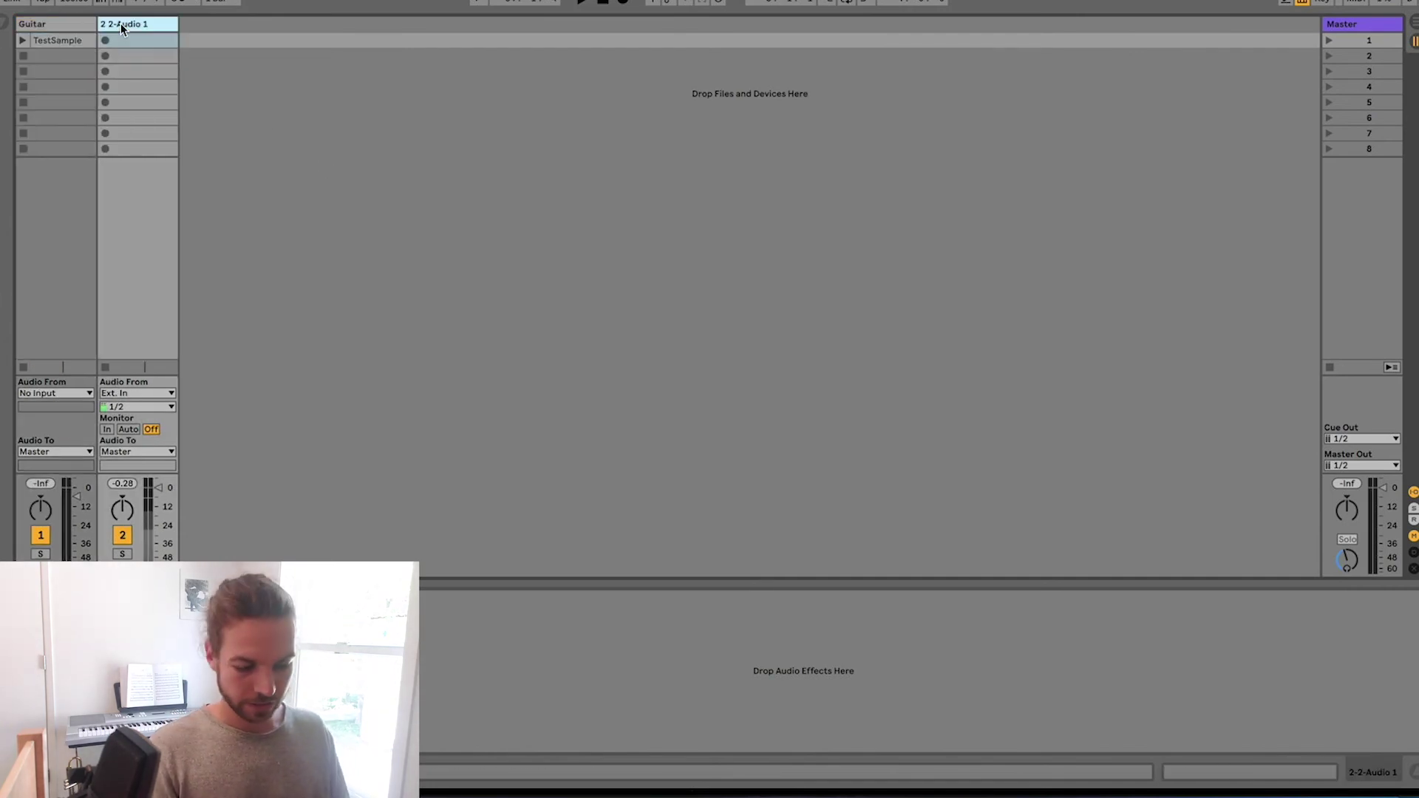
key(Delete)
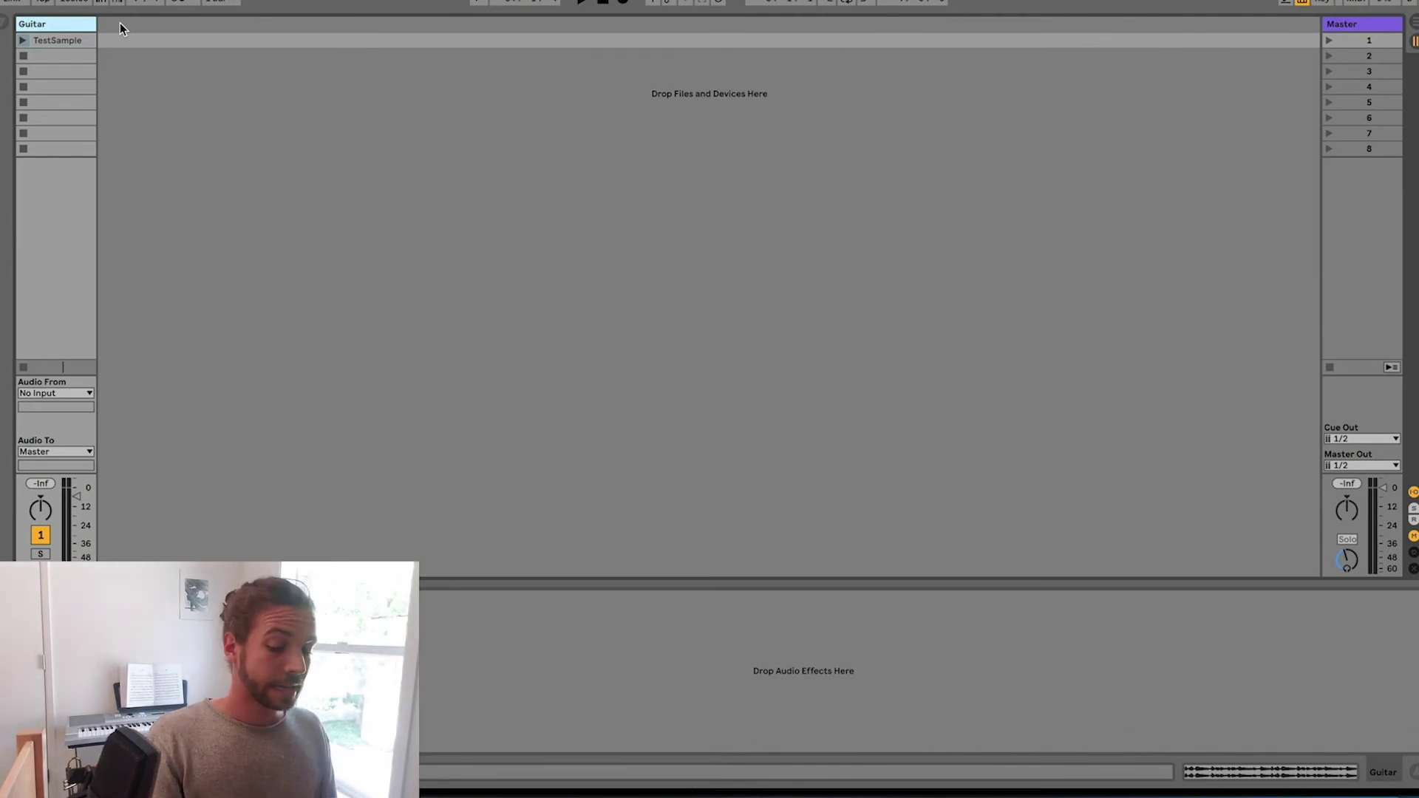
- Launch the TestSample clip briefly, stop playback, and set the audio output device to BlackHole 16ch in Preferences
click(22, 41)
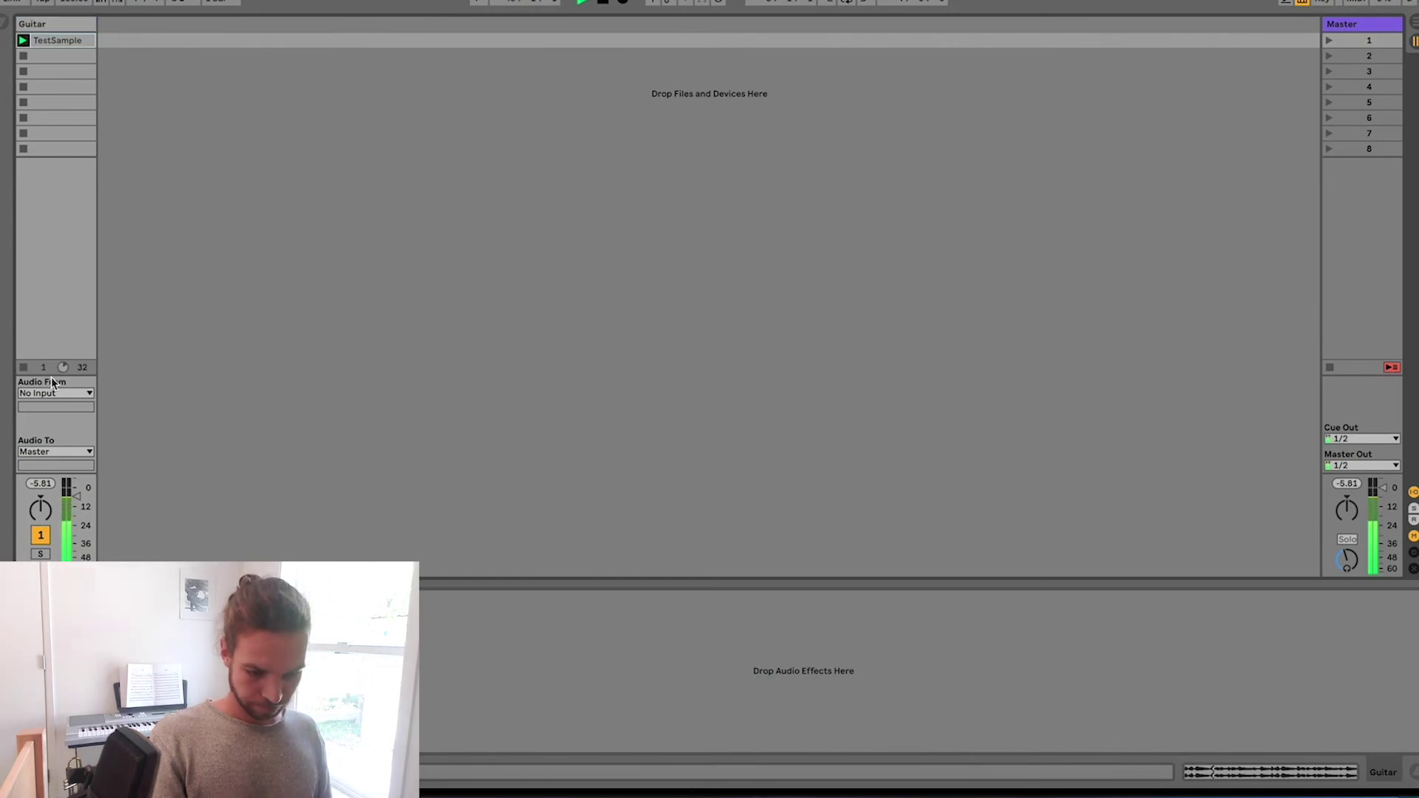
key(space)
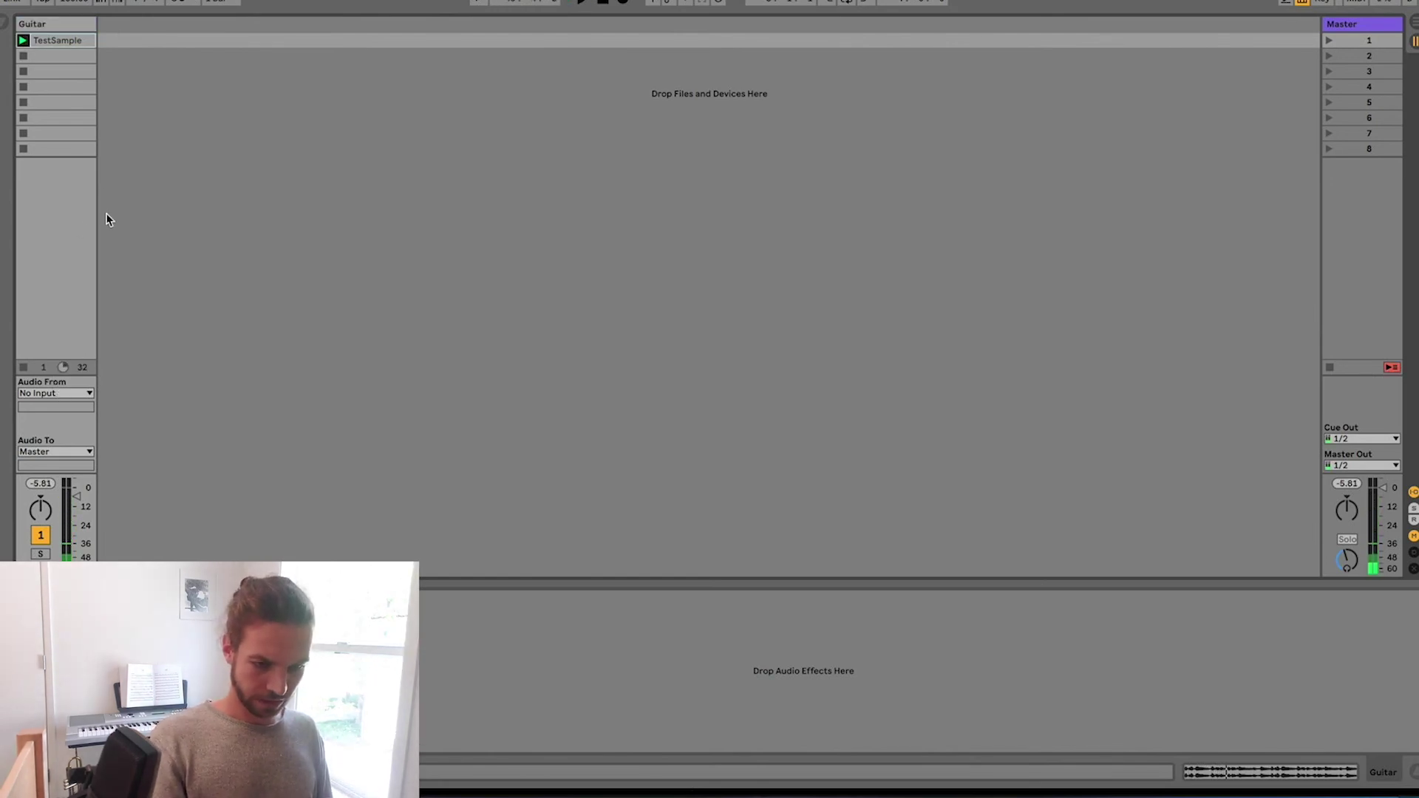
click(51, 0)
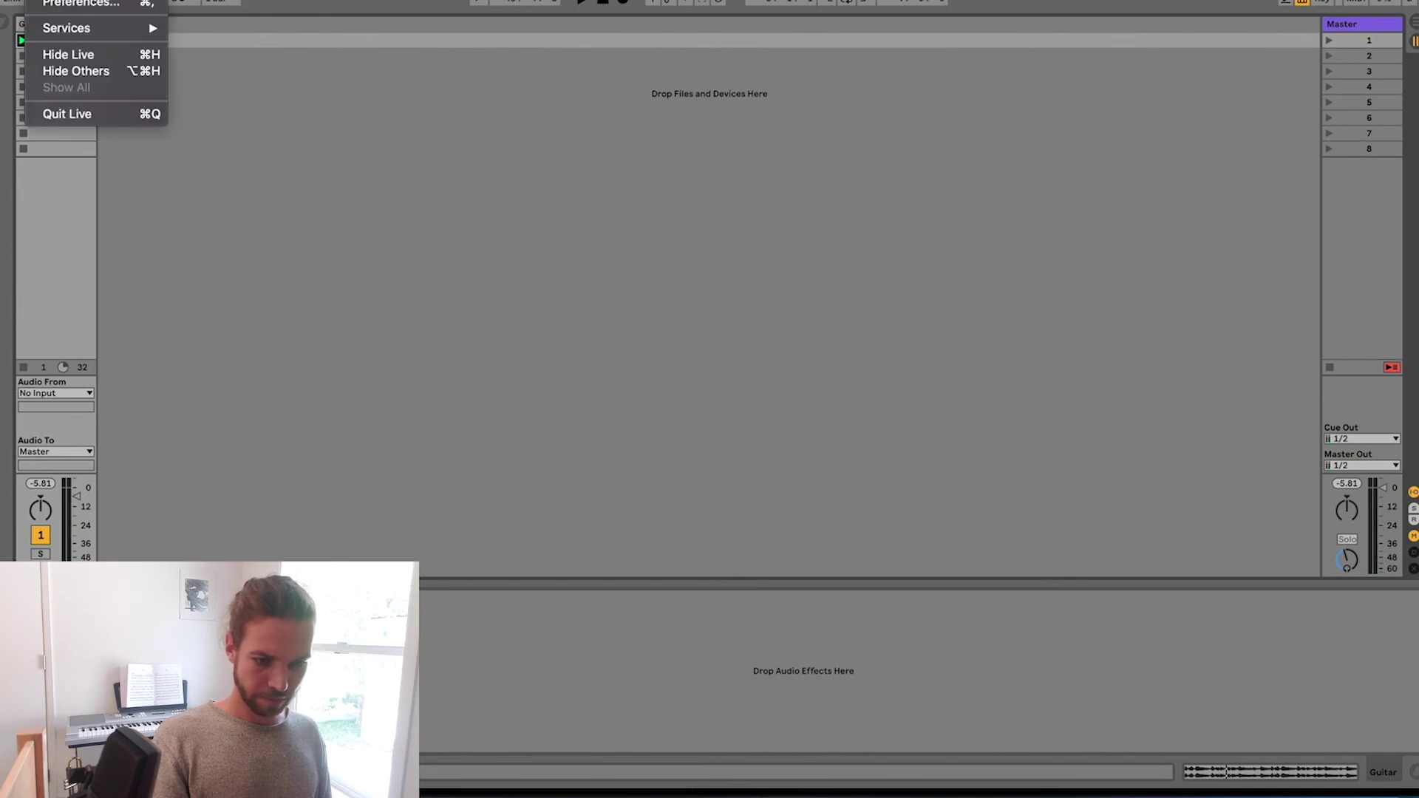
click(81, 4)
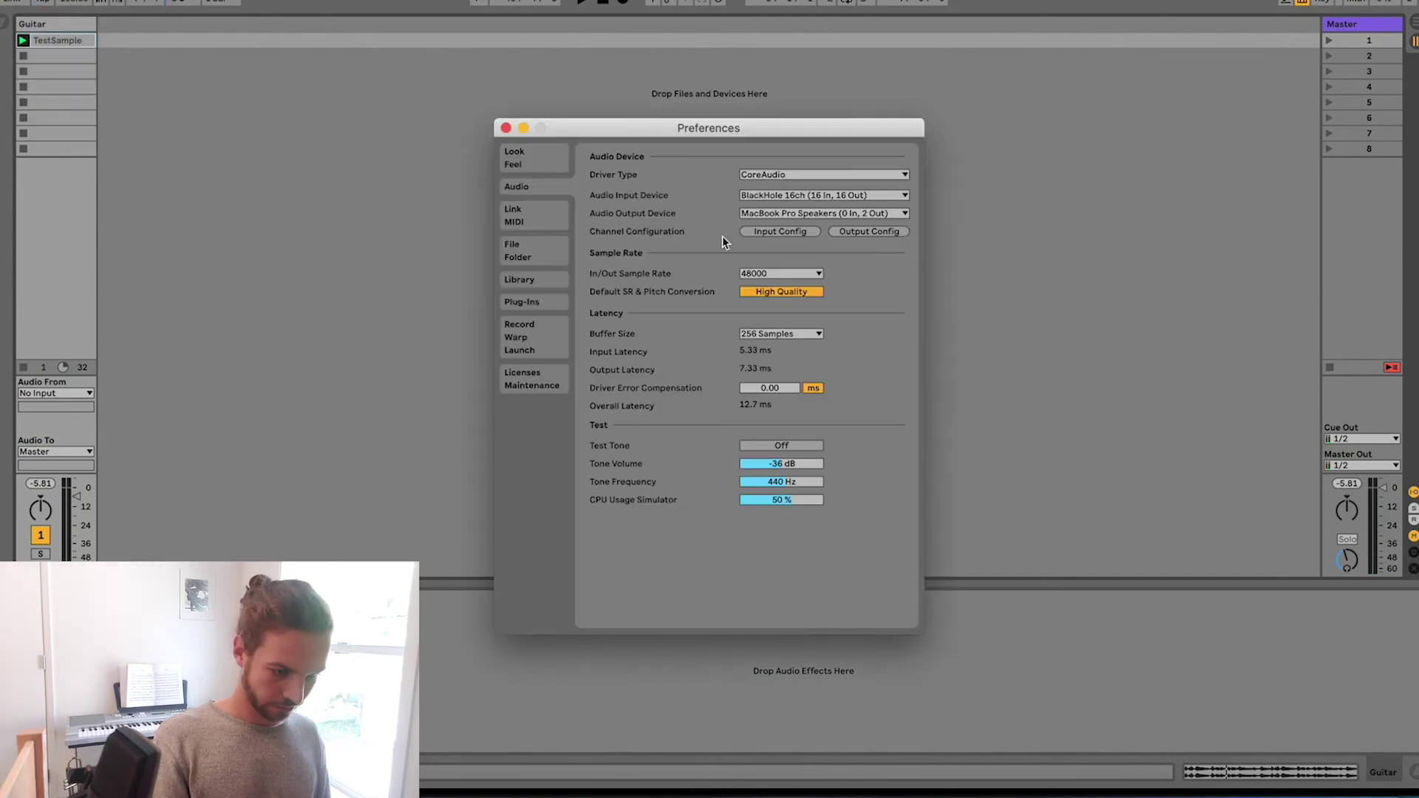
click(796, 215)
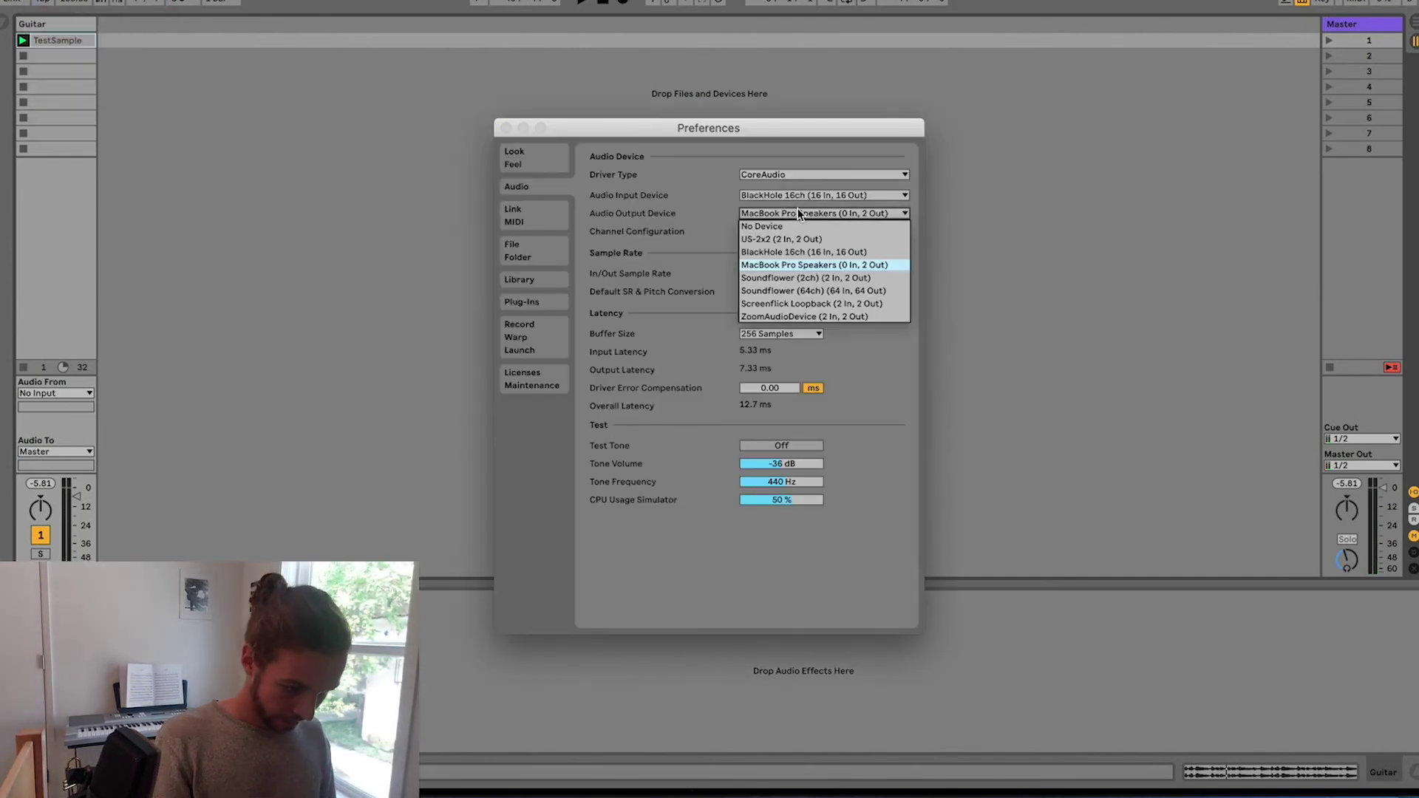
click(798, 252)
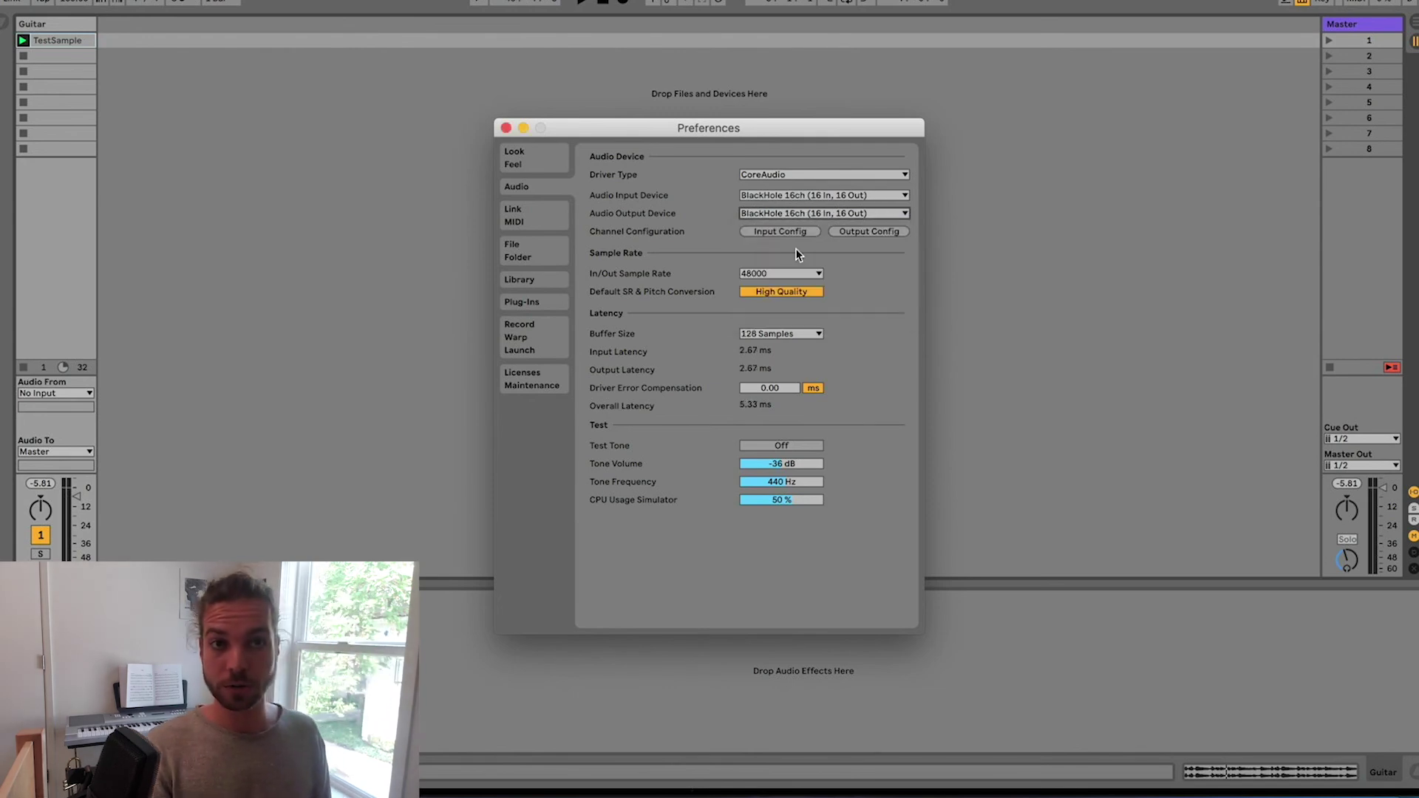
click(505, 128)
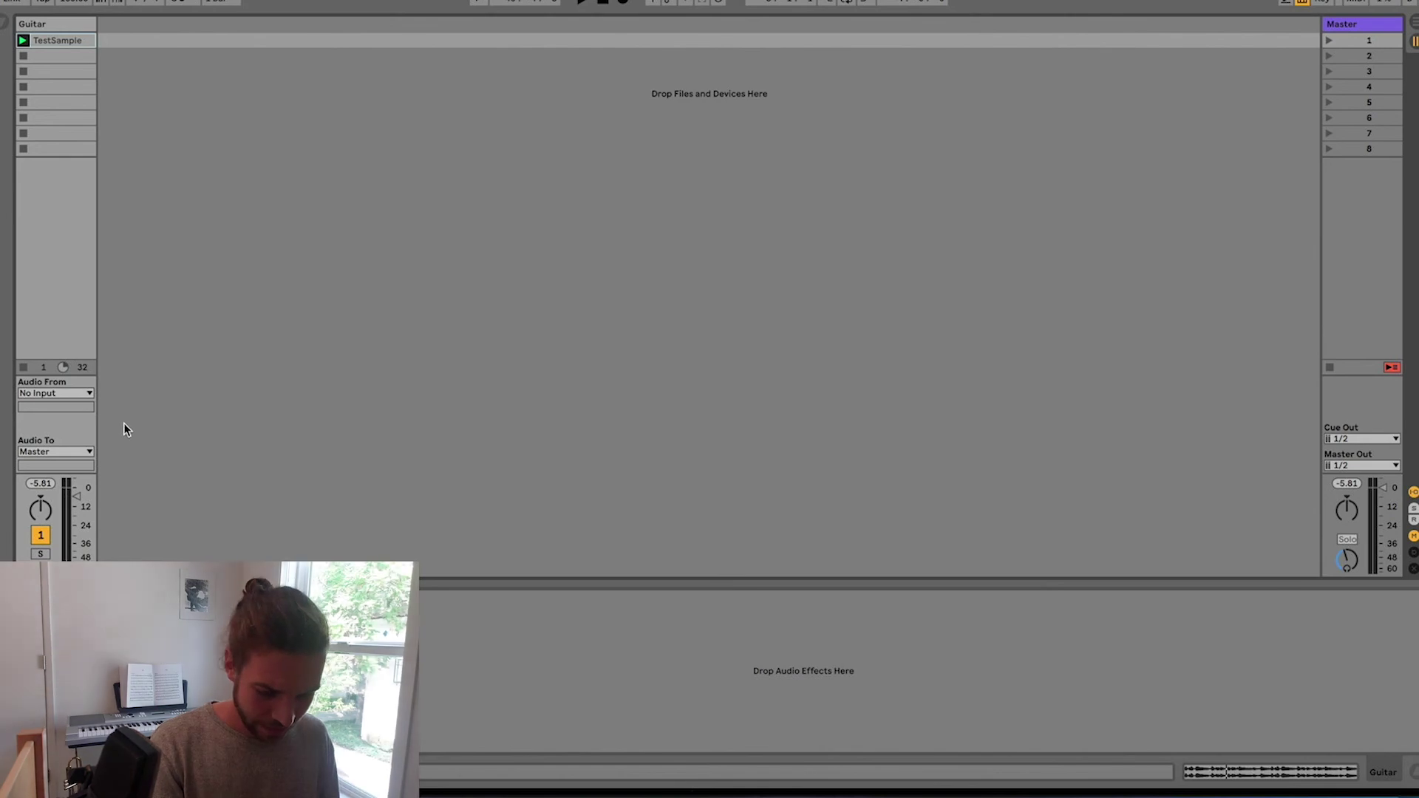
- Route the Guitar track's output to Ext. Out channels 3/4 and start playback of the TestSample clip
key(Tab)
key(Tab)
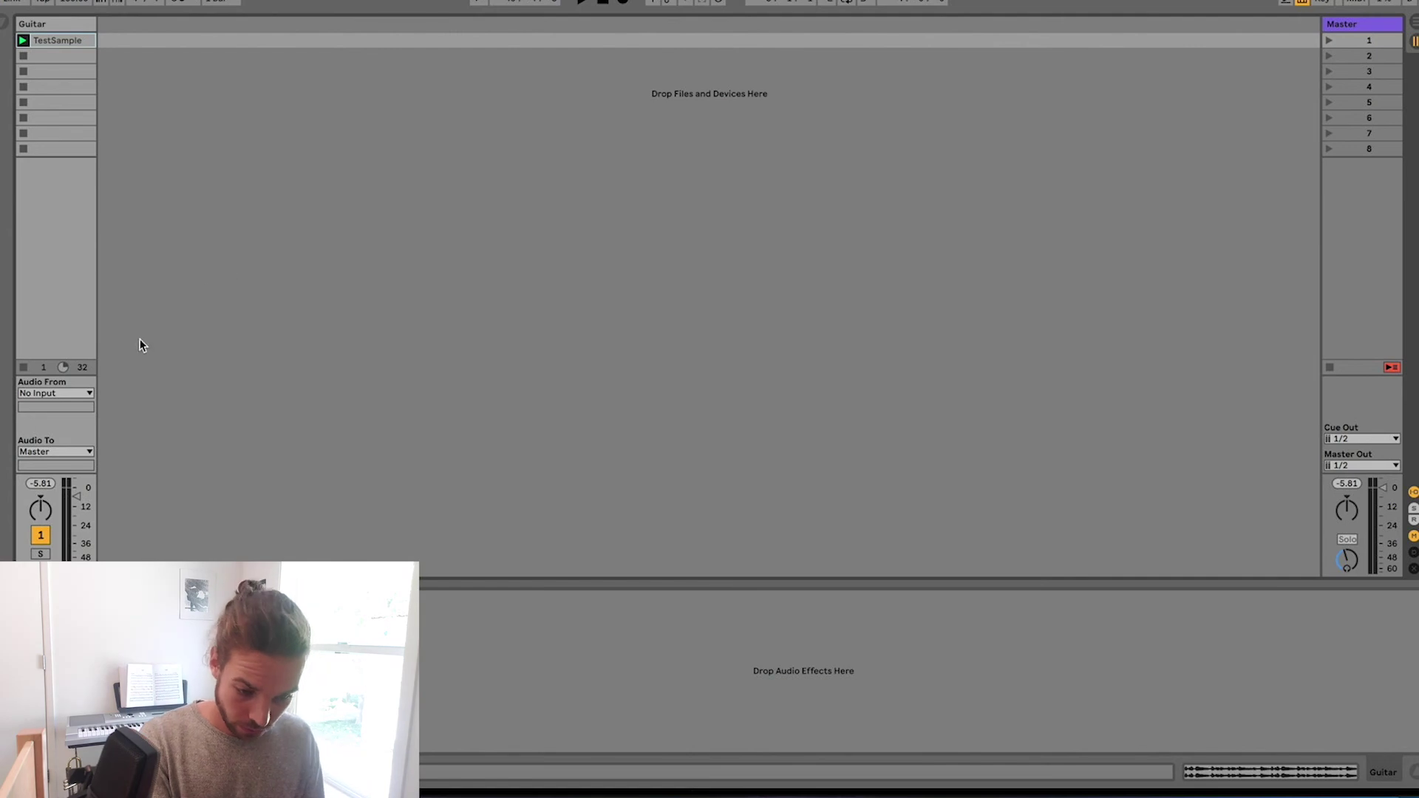
click(56, 452)
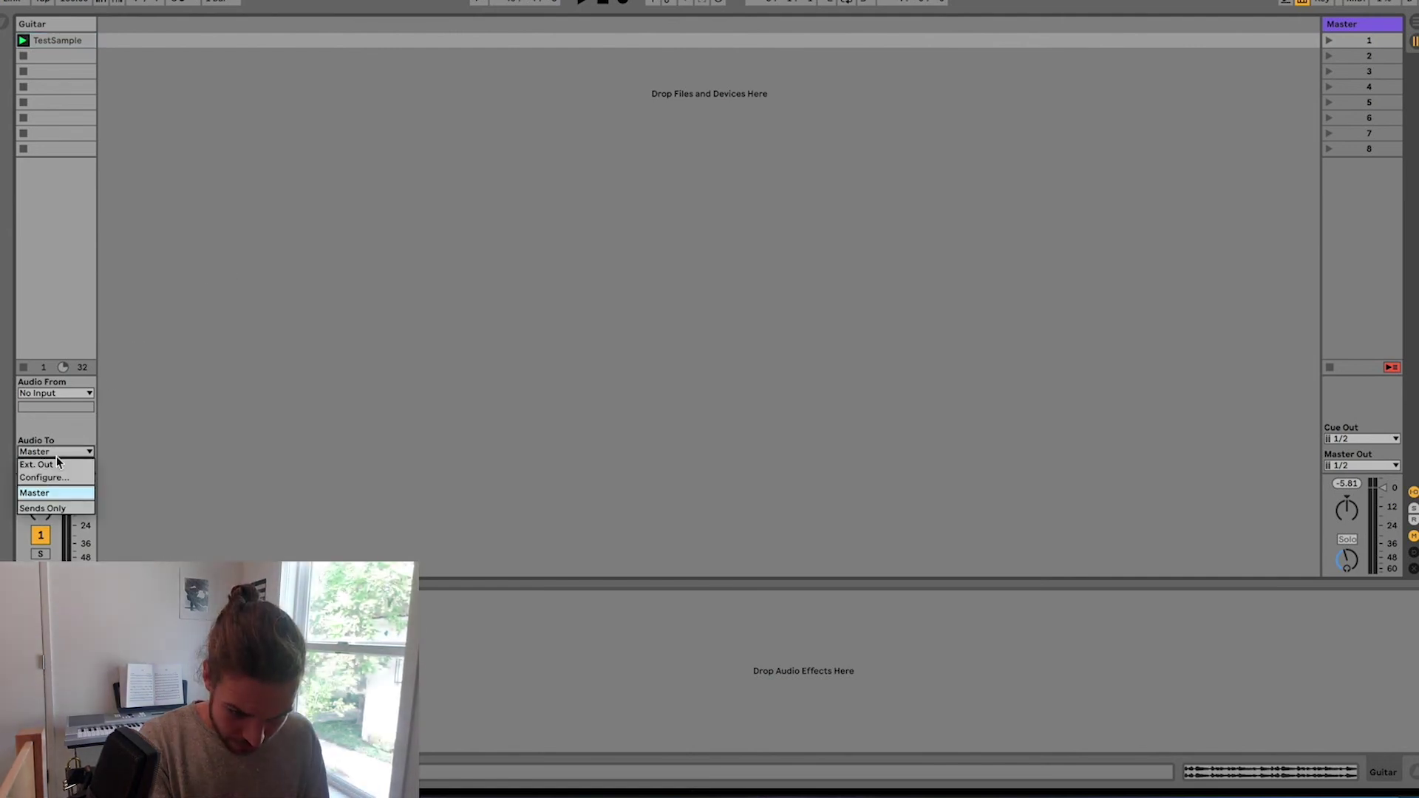
click(56, 464)
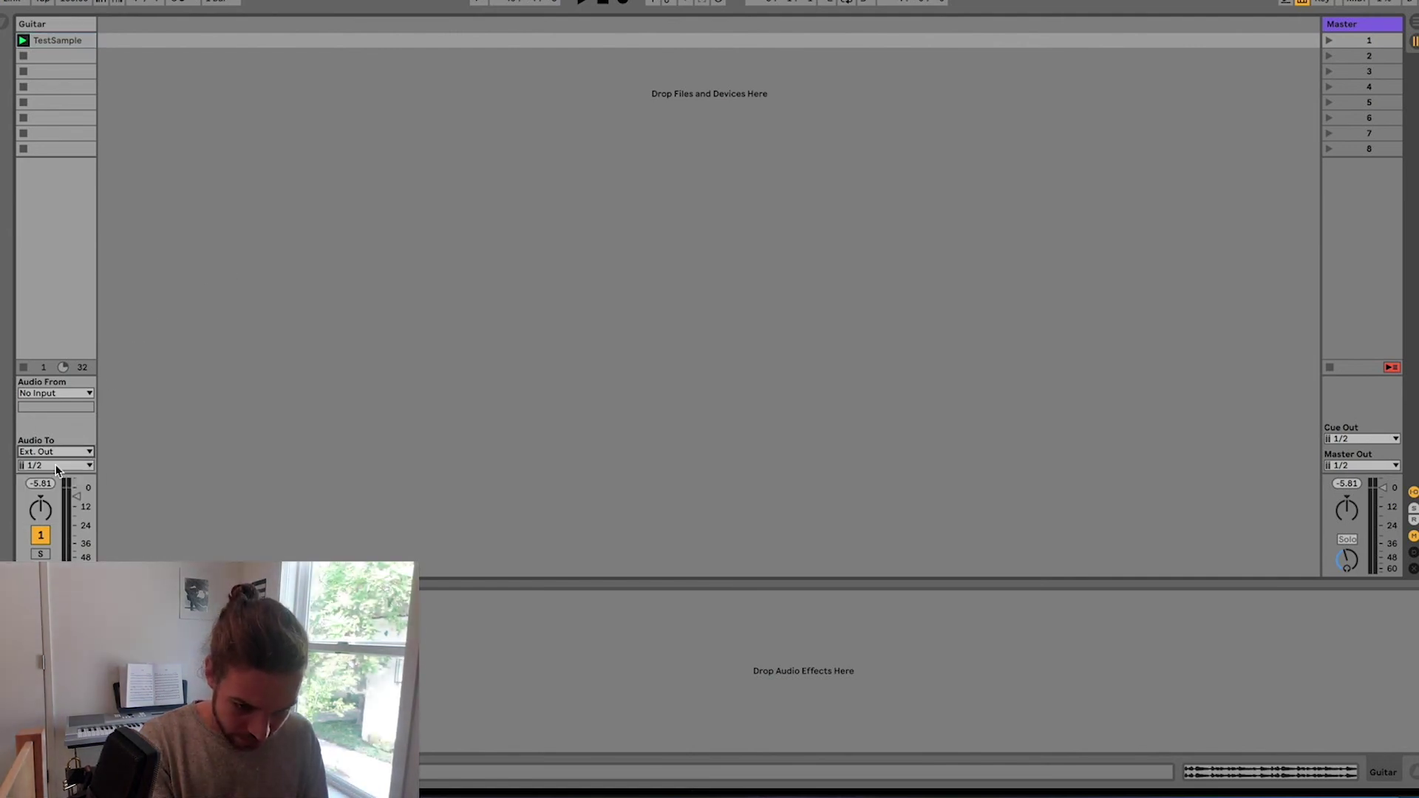
click(56, 466)
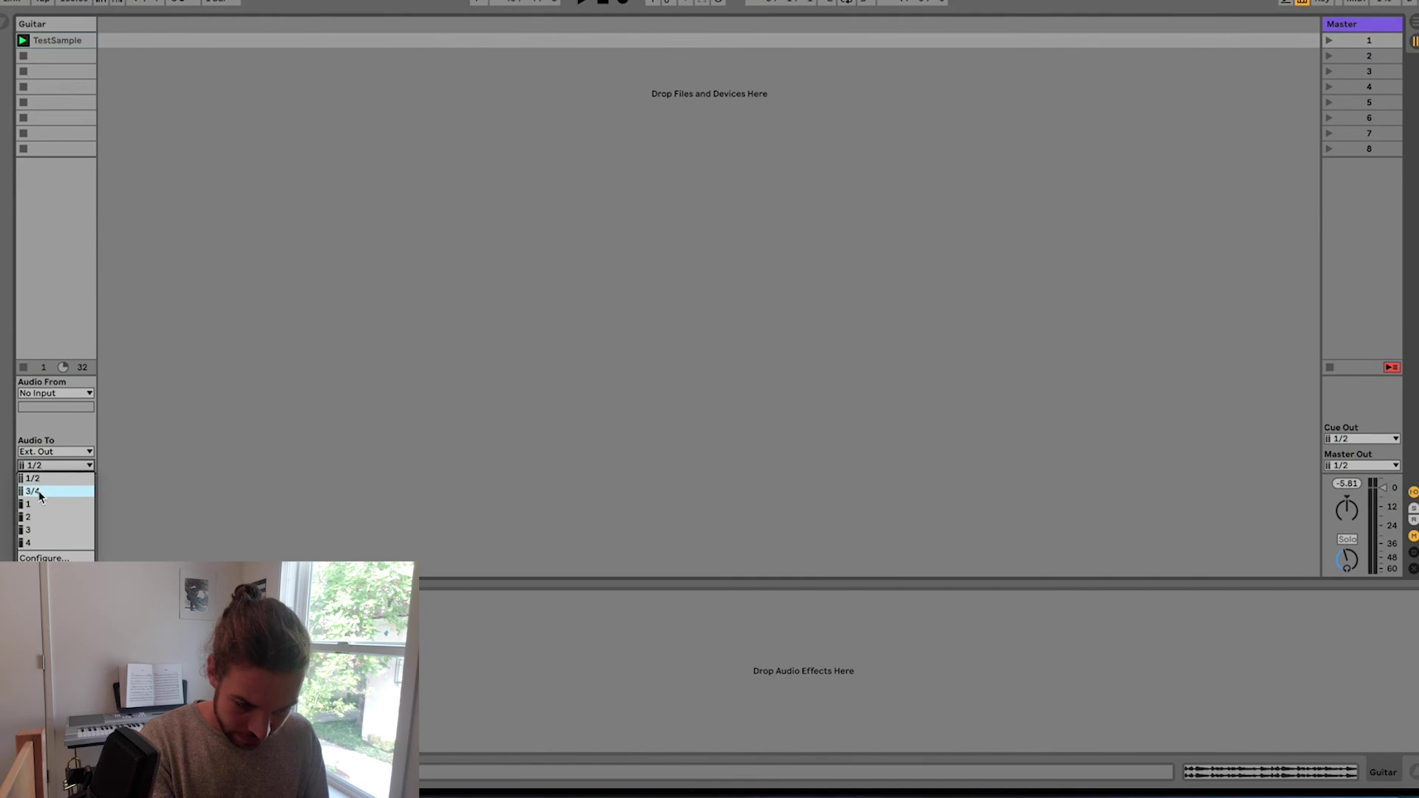
click(39, 492)
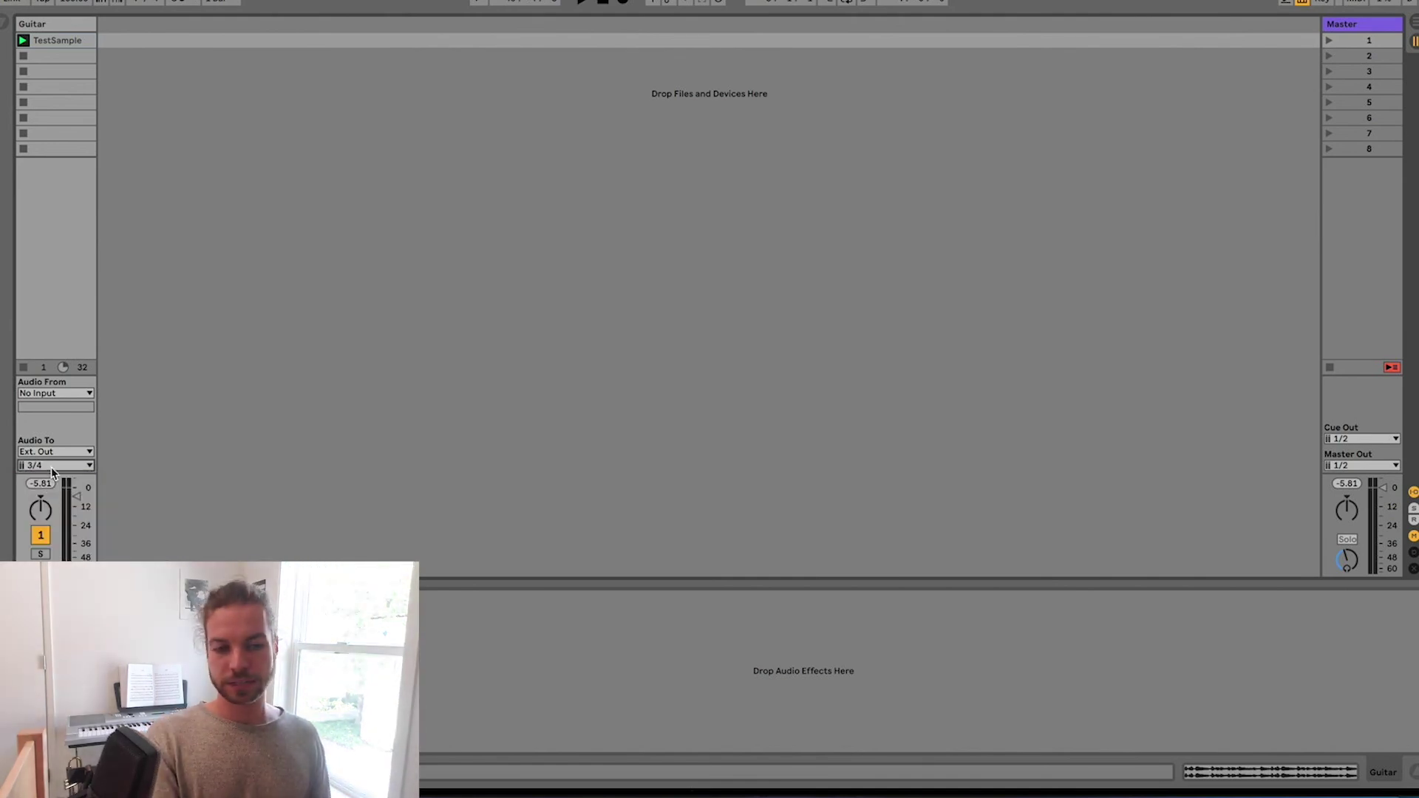
key(space)
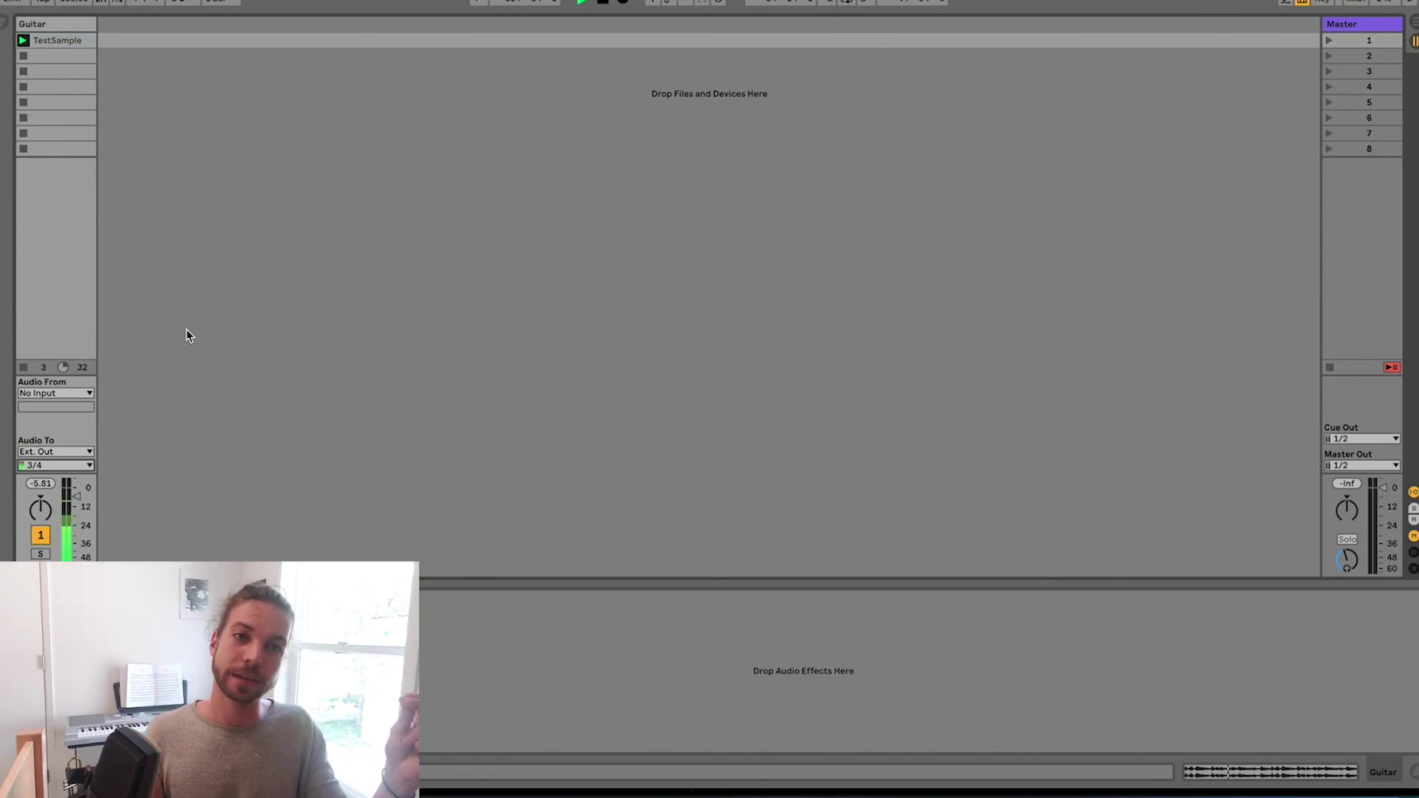
- Switch to the JACK Connections window and connect system capture_5 and capture_6 to the remote server's send_1 port
key(super+Tab)
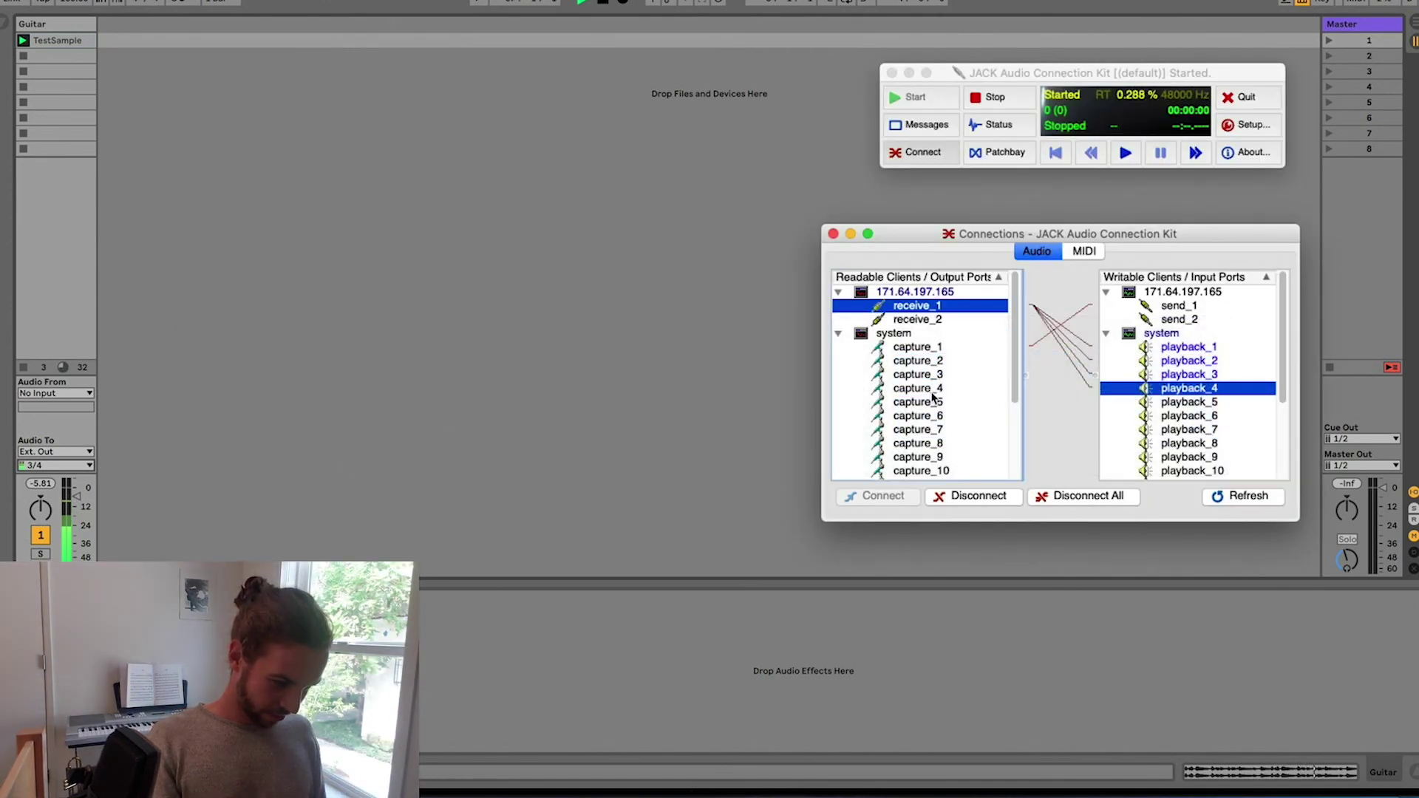
click(933, 401)
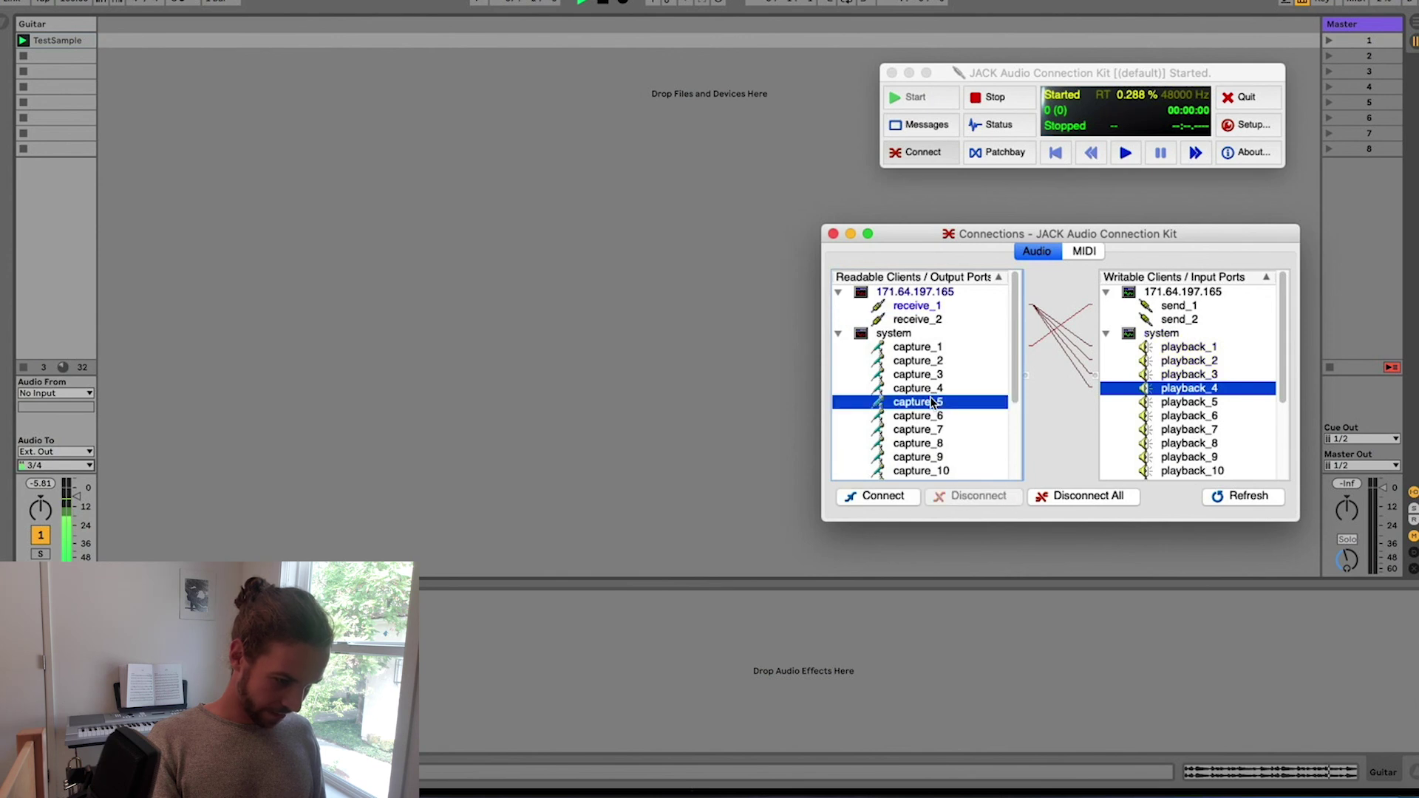
click(1184, 307)
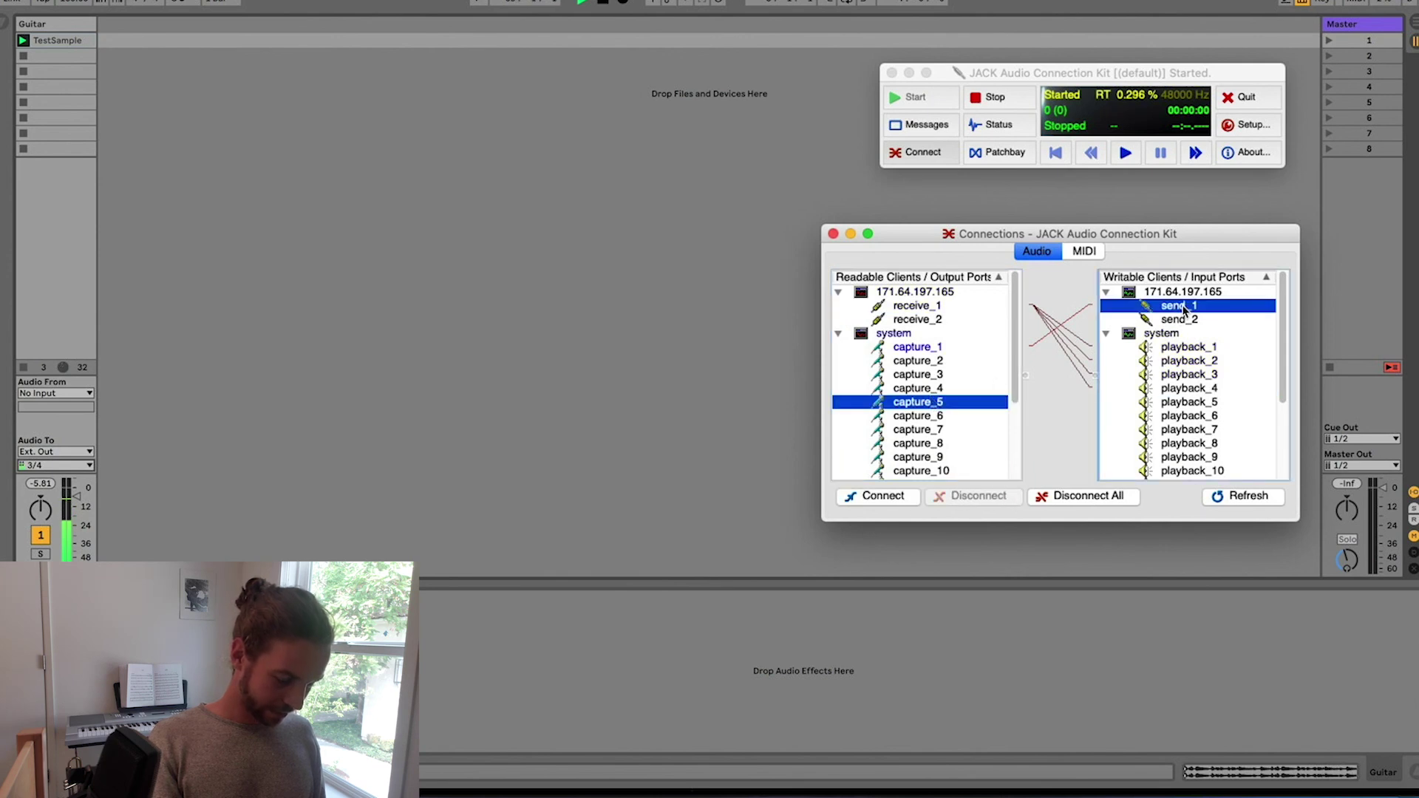
click(874, 497)
click(918, 415)
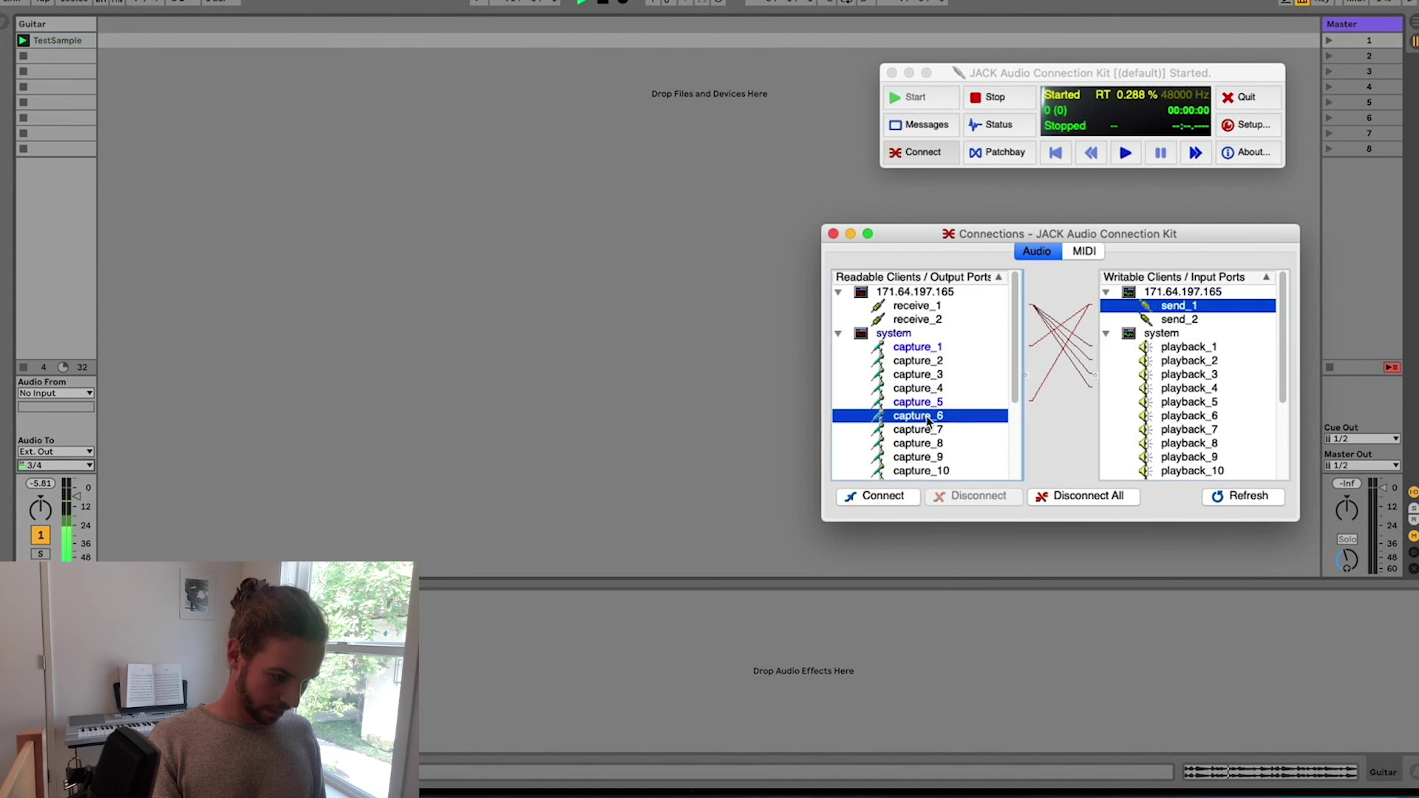
click(895, 498)
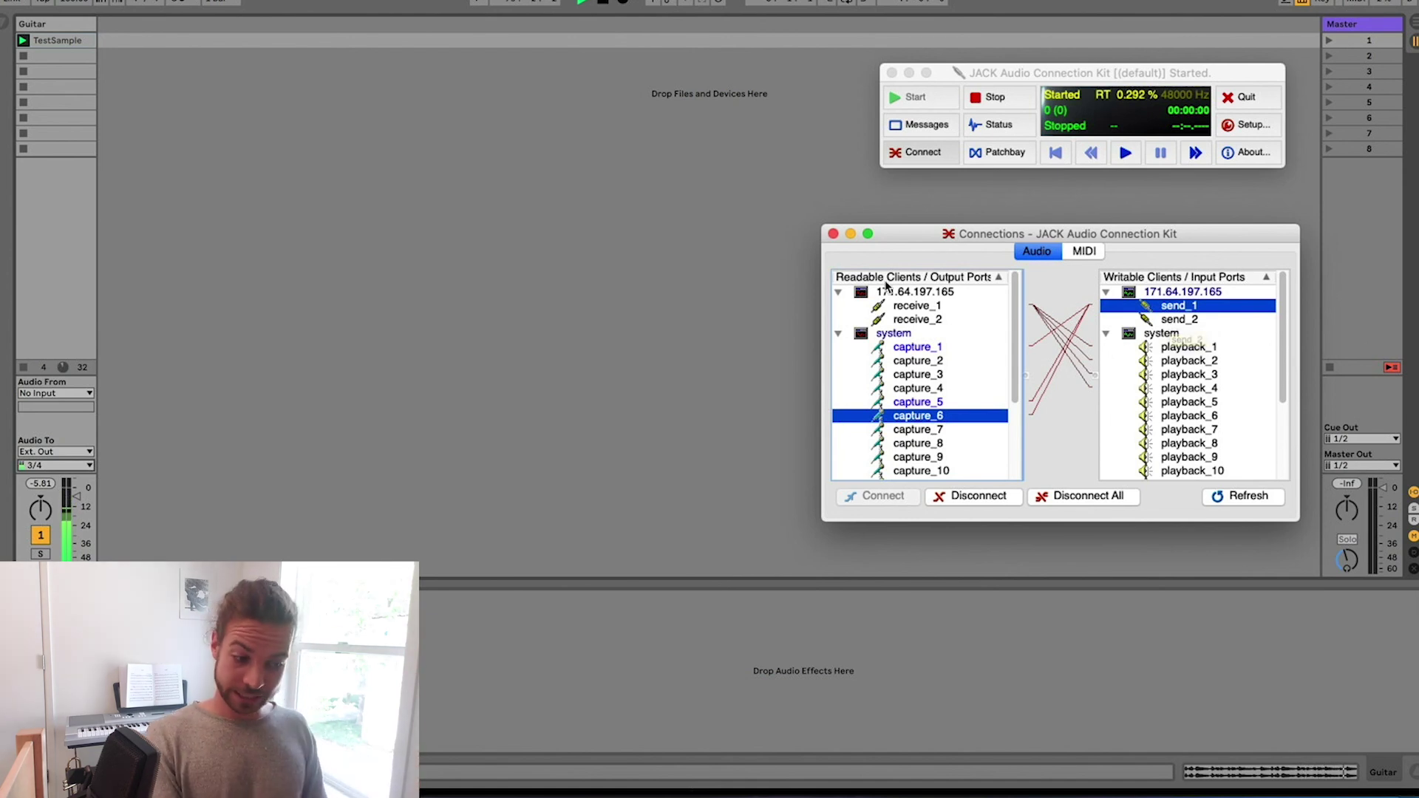
- Examine which system playback ports the server's receive_1 port feeds, checking playback_1, playback_3 and playback_4
click(915, 305)
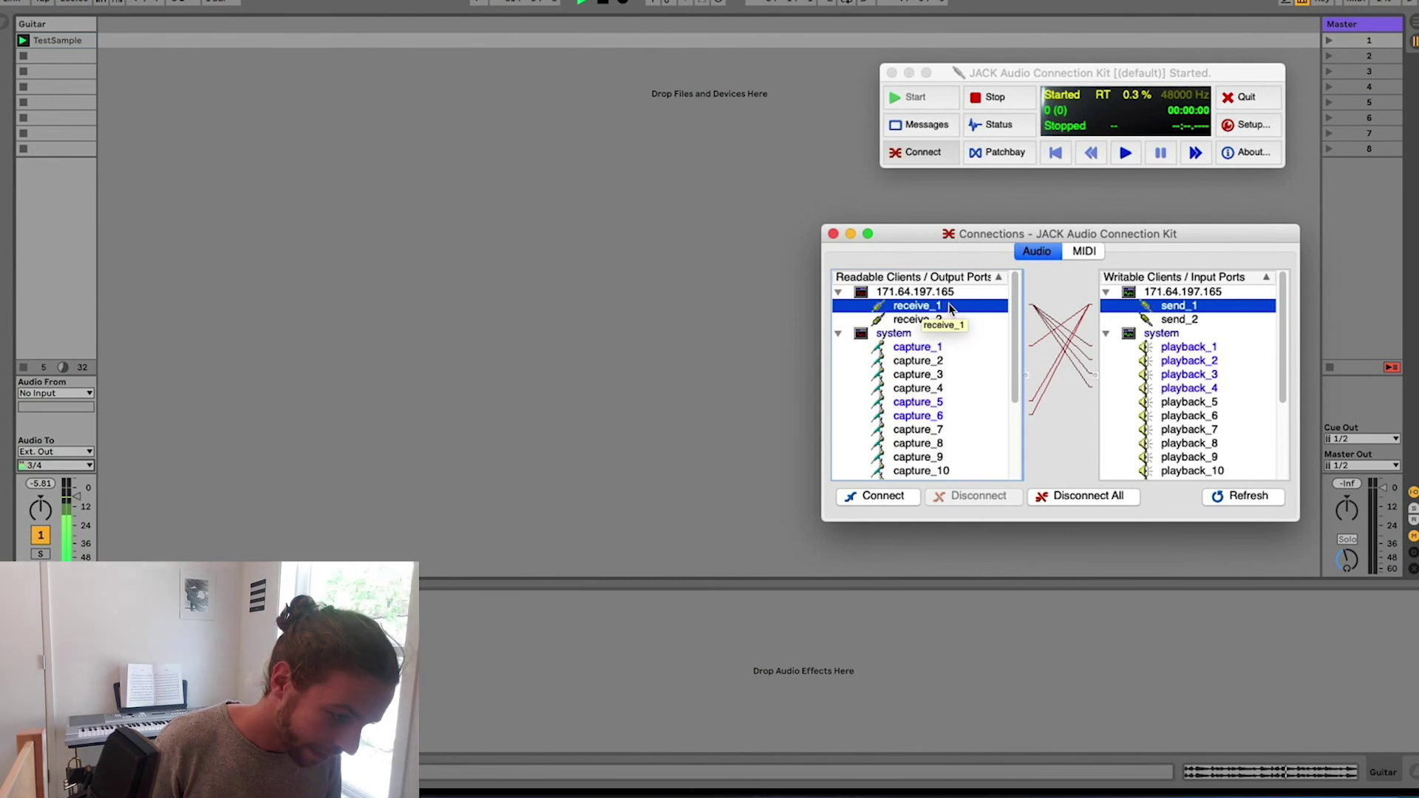
click(1174, 347)
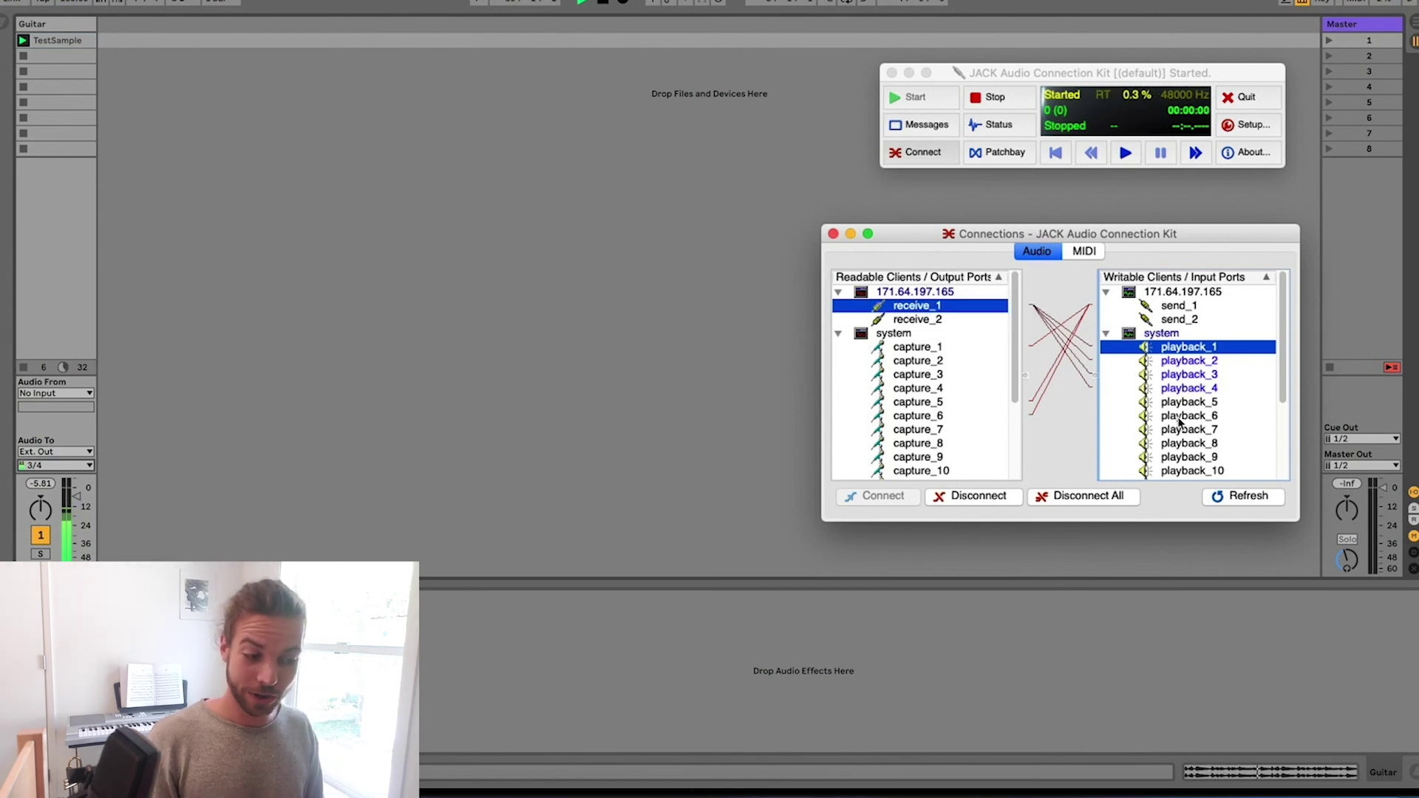
click(1188, 376)
click(1192, 389)
click(1191, 378)
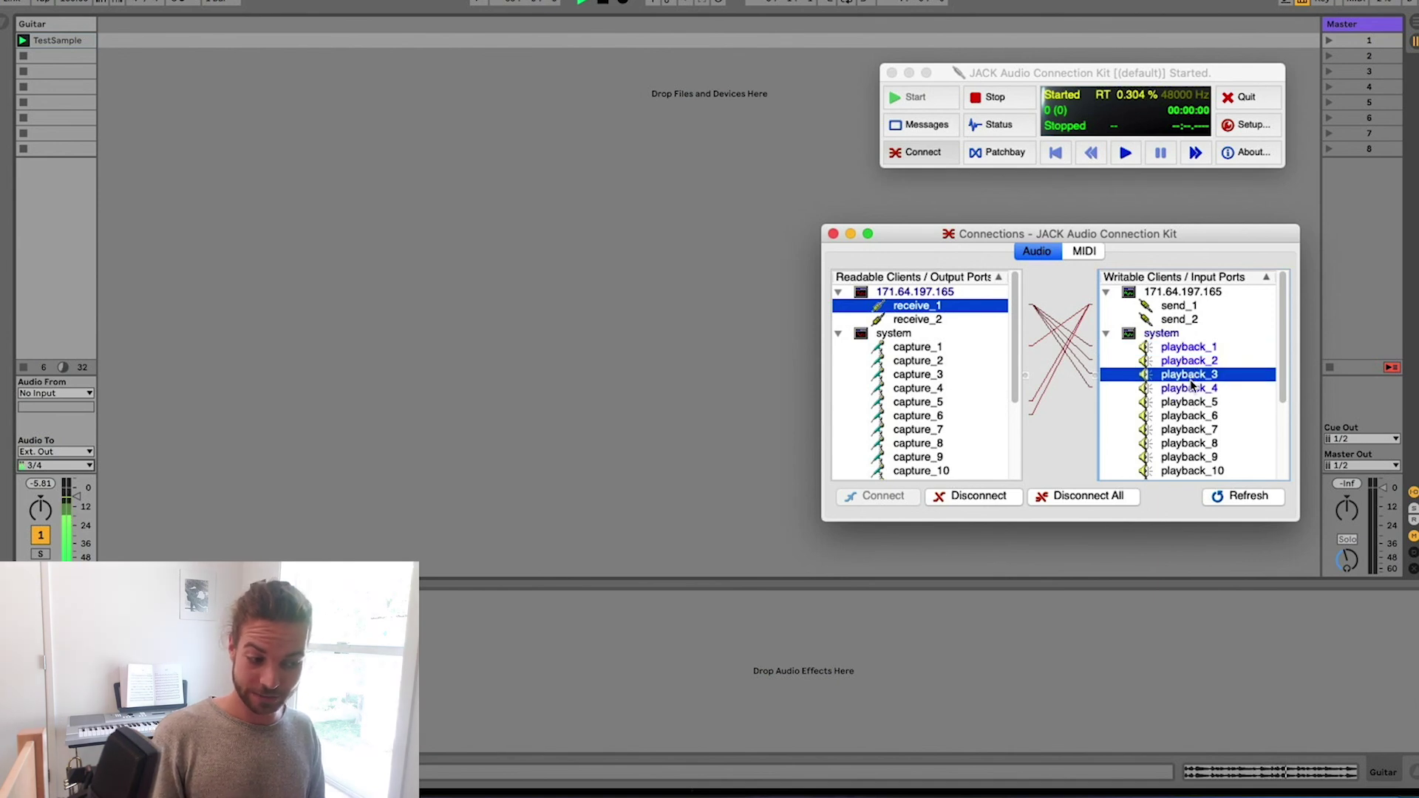
click(1192, 389)
click(1190, 377)
- Switch back to Ableton Live, insert a new audio track beside Guitar, and set its external input channels to 1/2
click(557, 177)
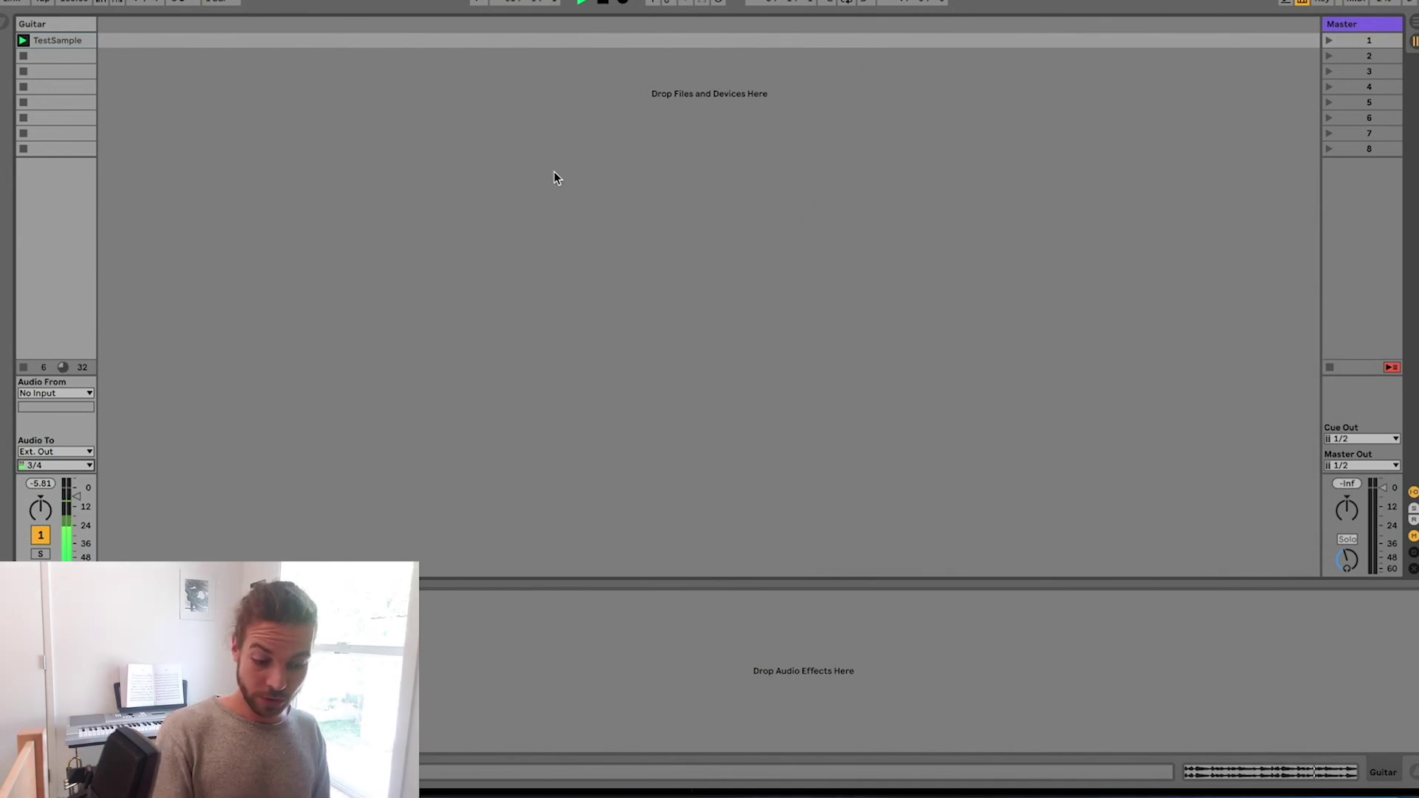
key(ctrl+t)
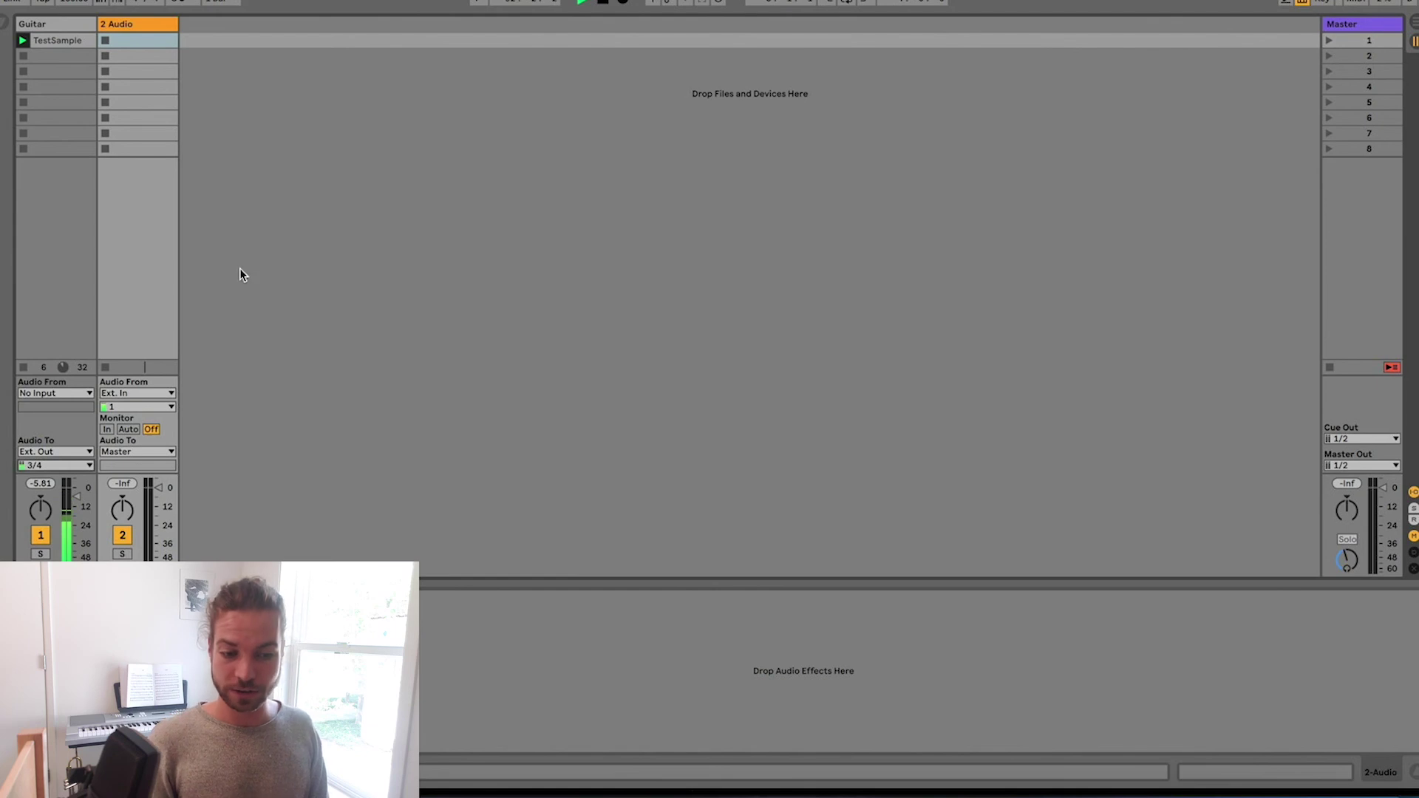
click(136, 405)
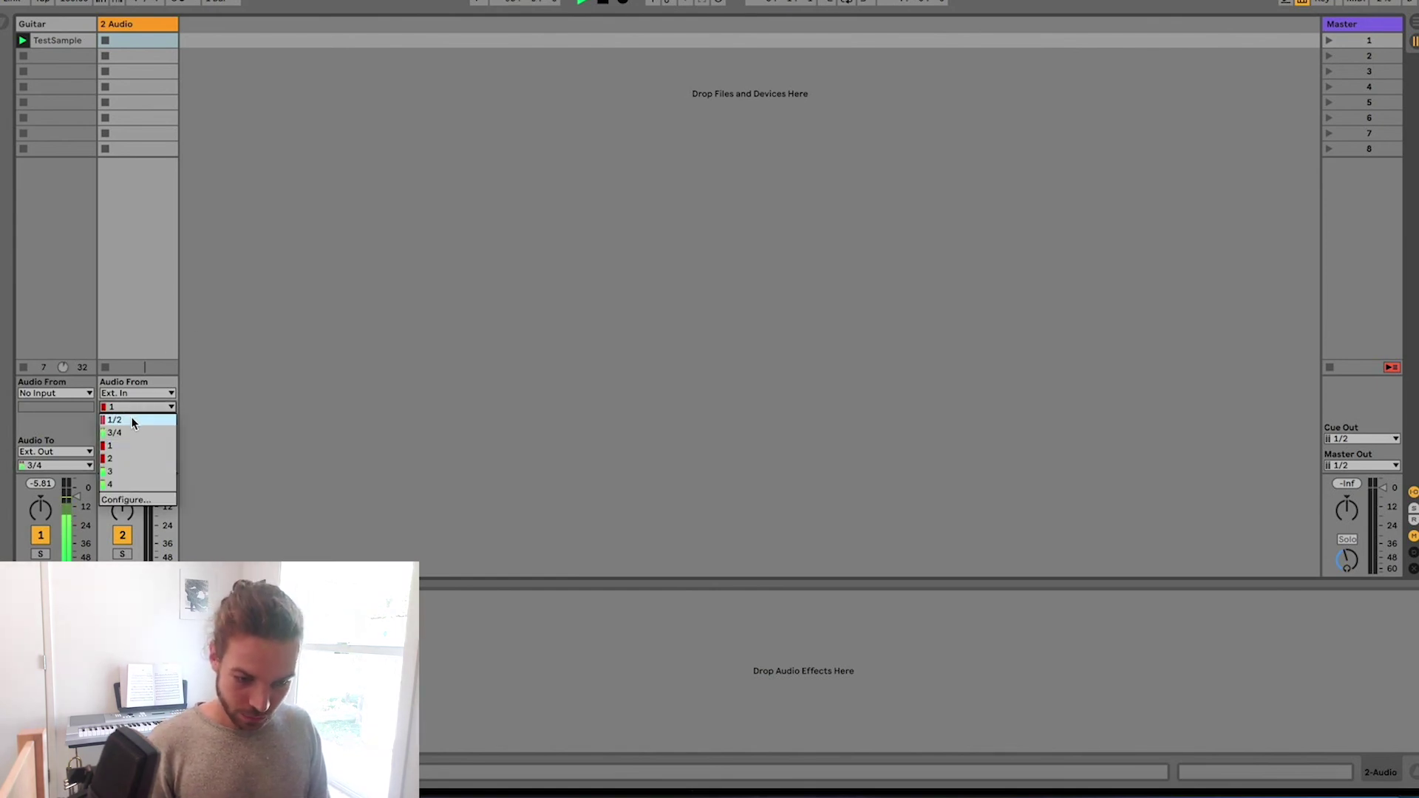
click(133, 423)
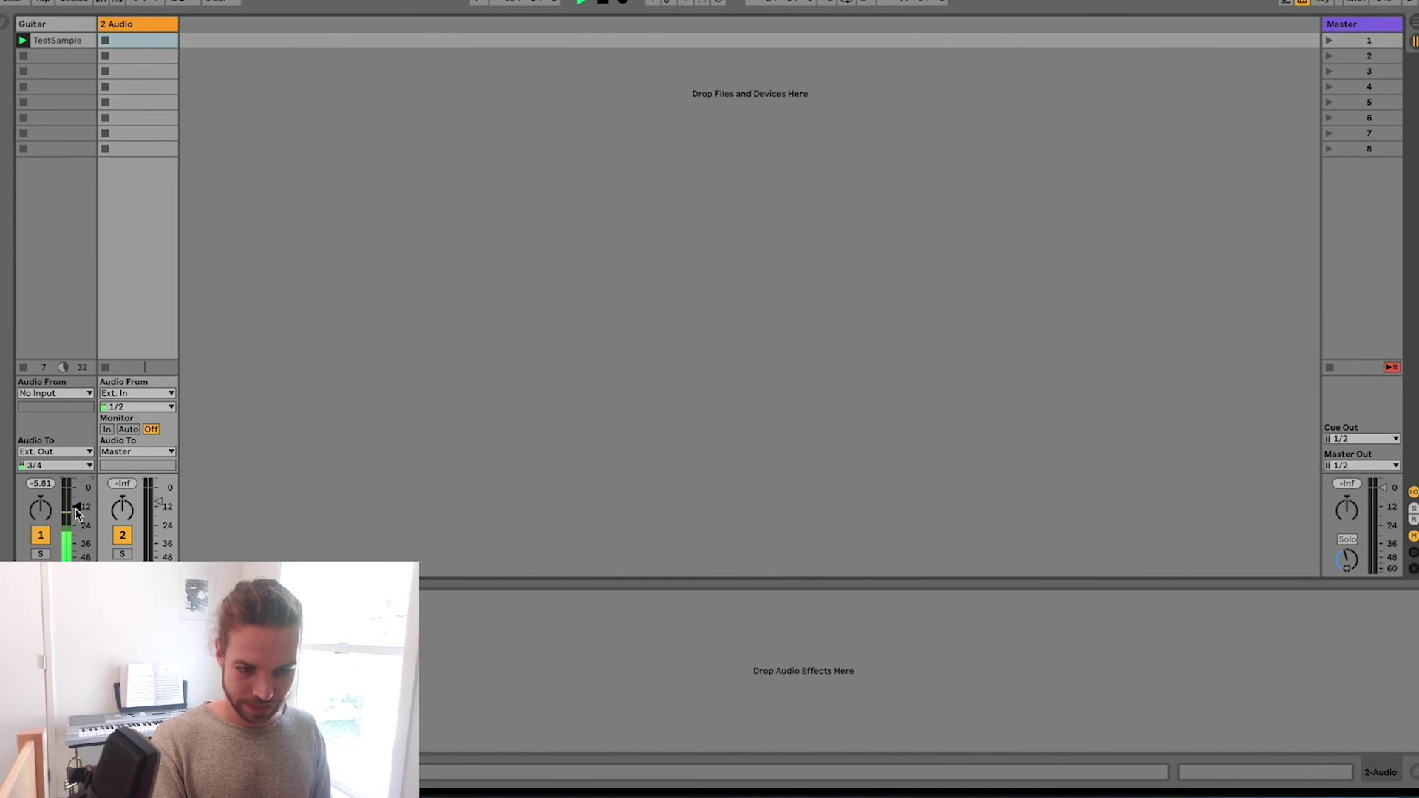
- Arm the 2 Audio track in Arrangement View, record the incoming signal while TestSample plays, and inspect the recorded waveform
key(Tab)
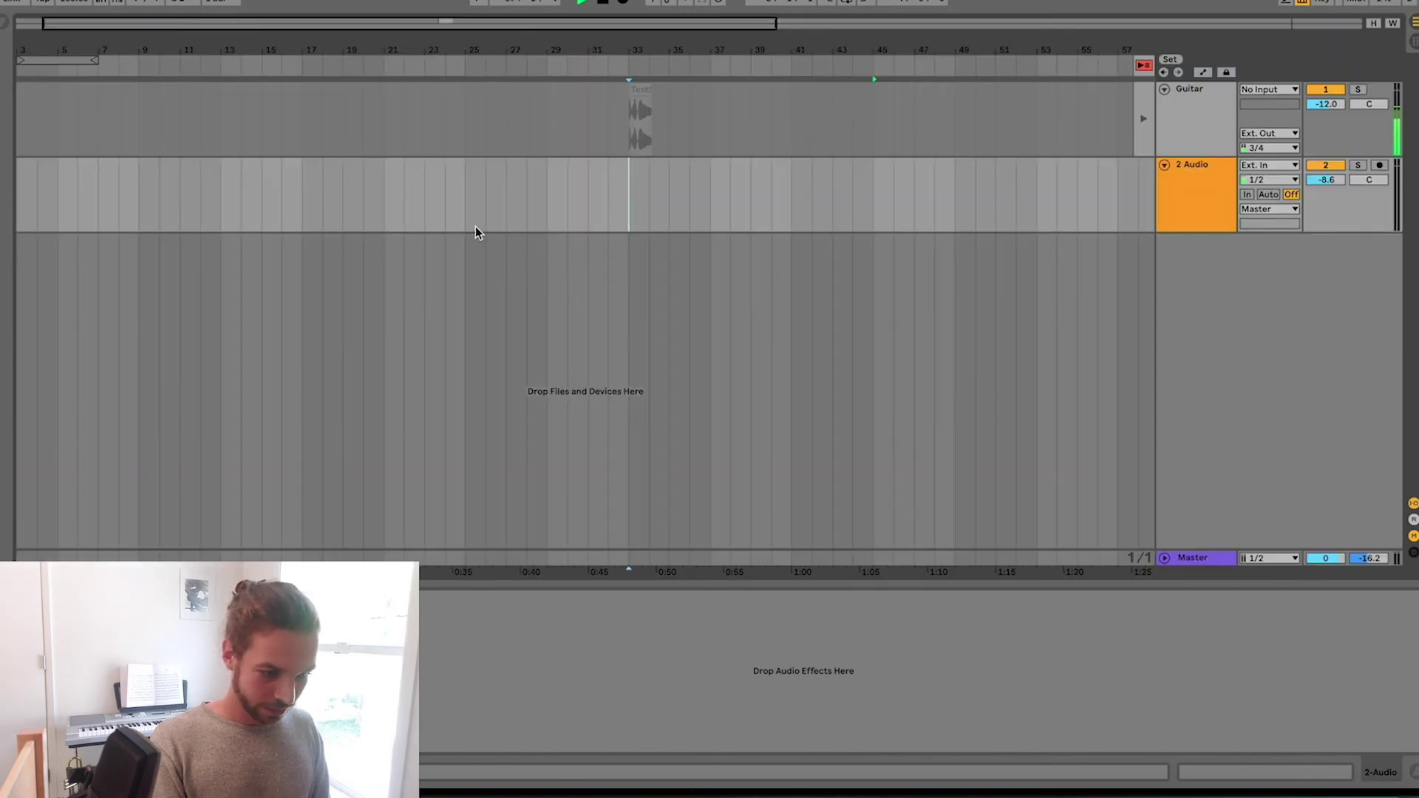
click(691, 174)
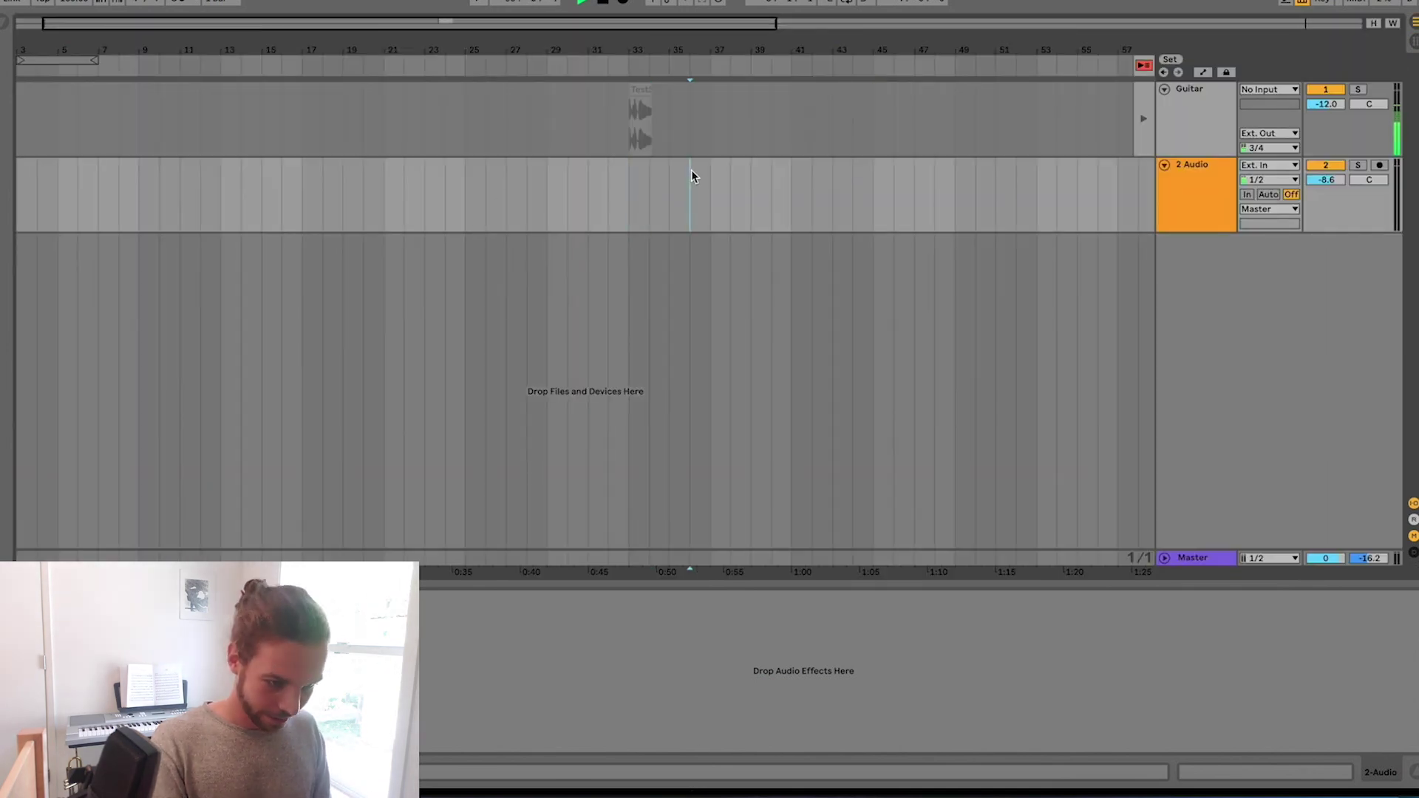
click(621, 3)
click(1380, 165)
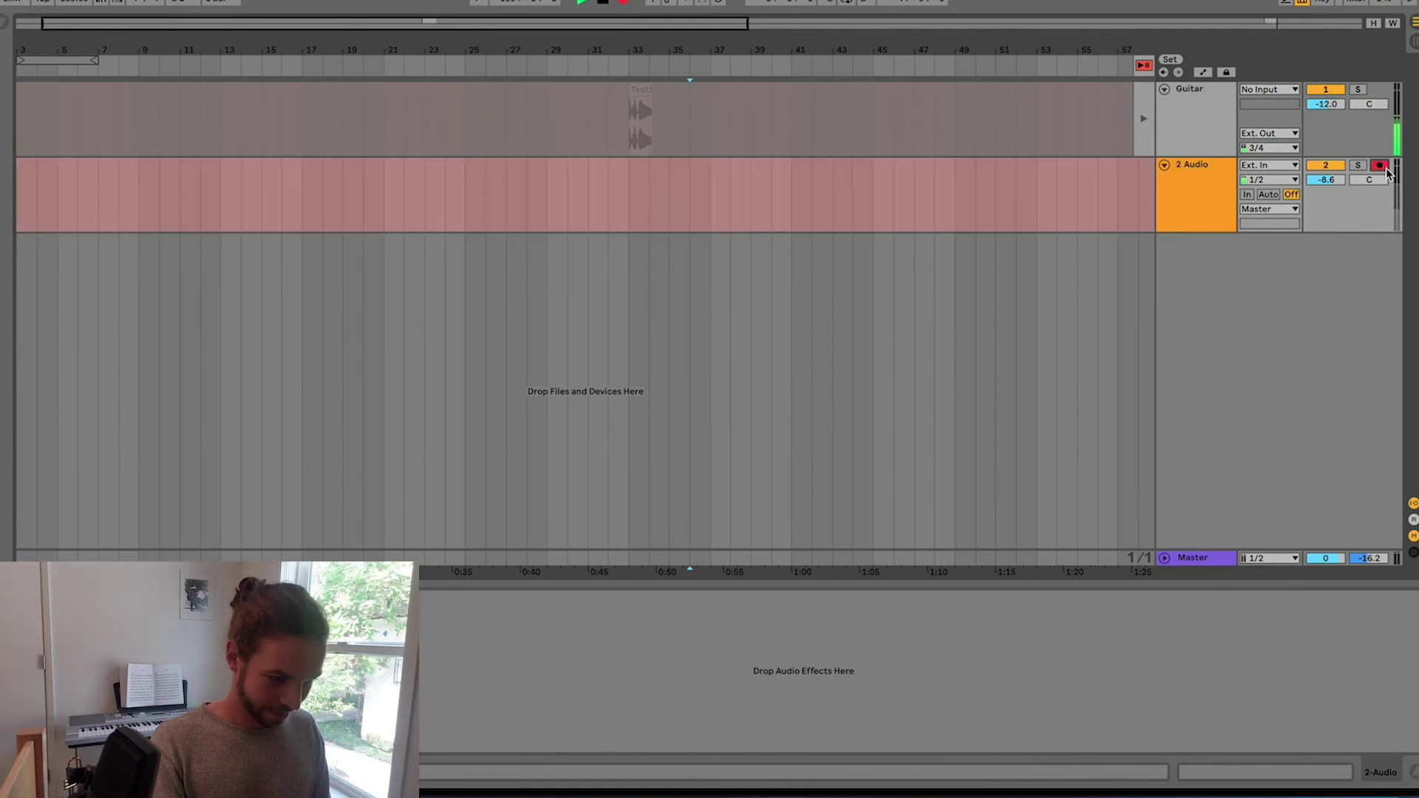
key(w)
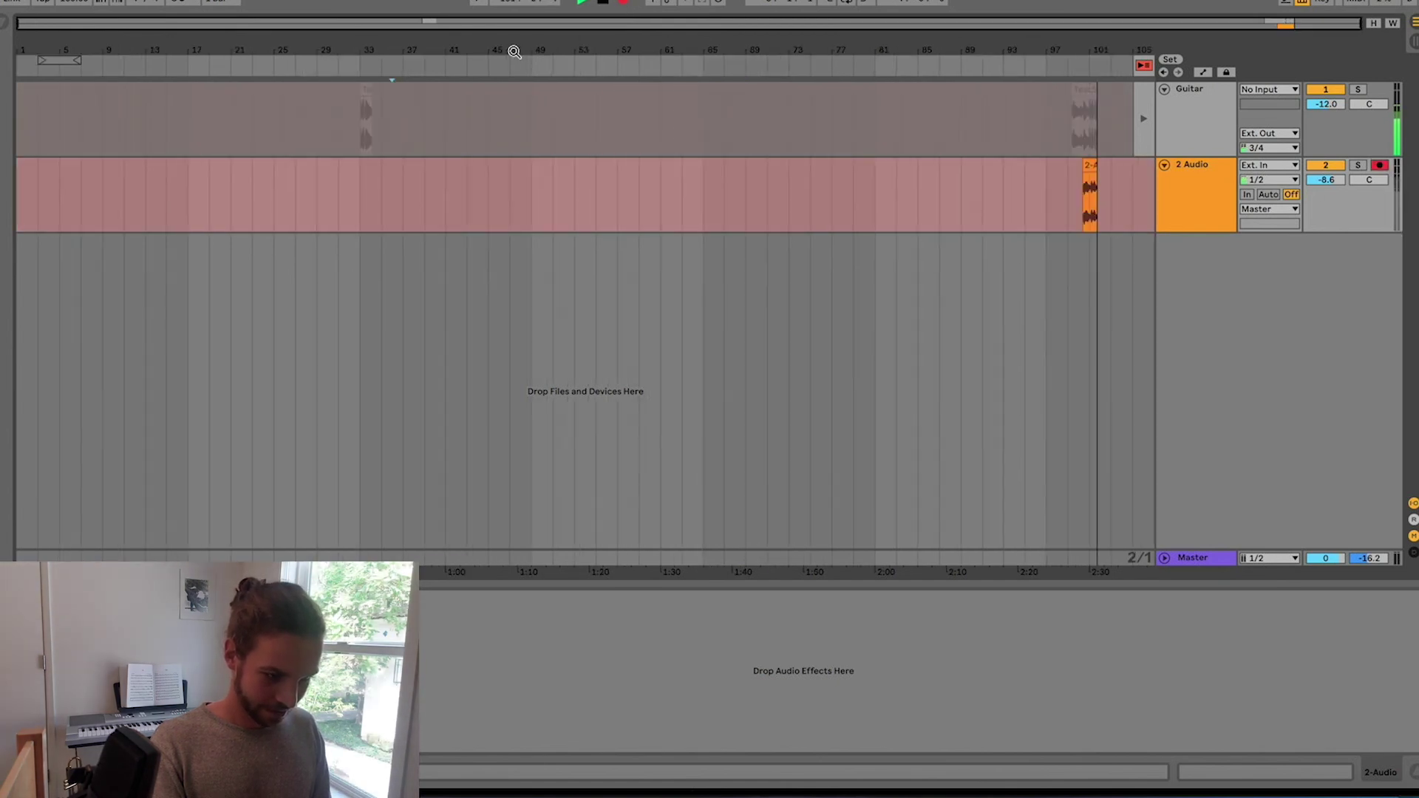
drag(1134, 32, 1134, 66)
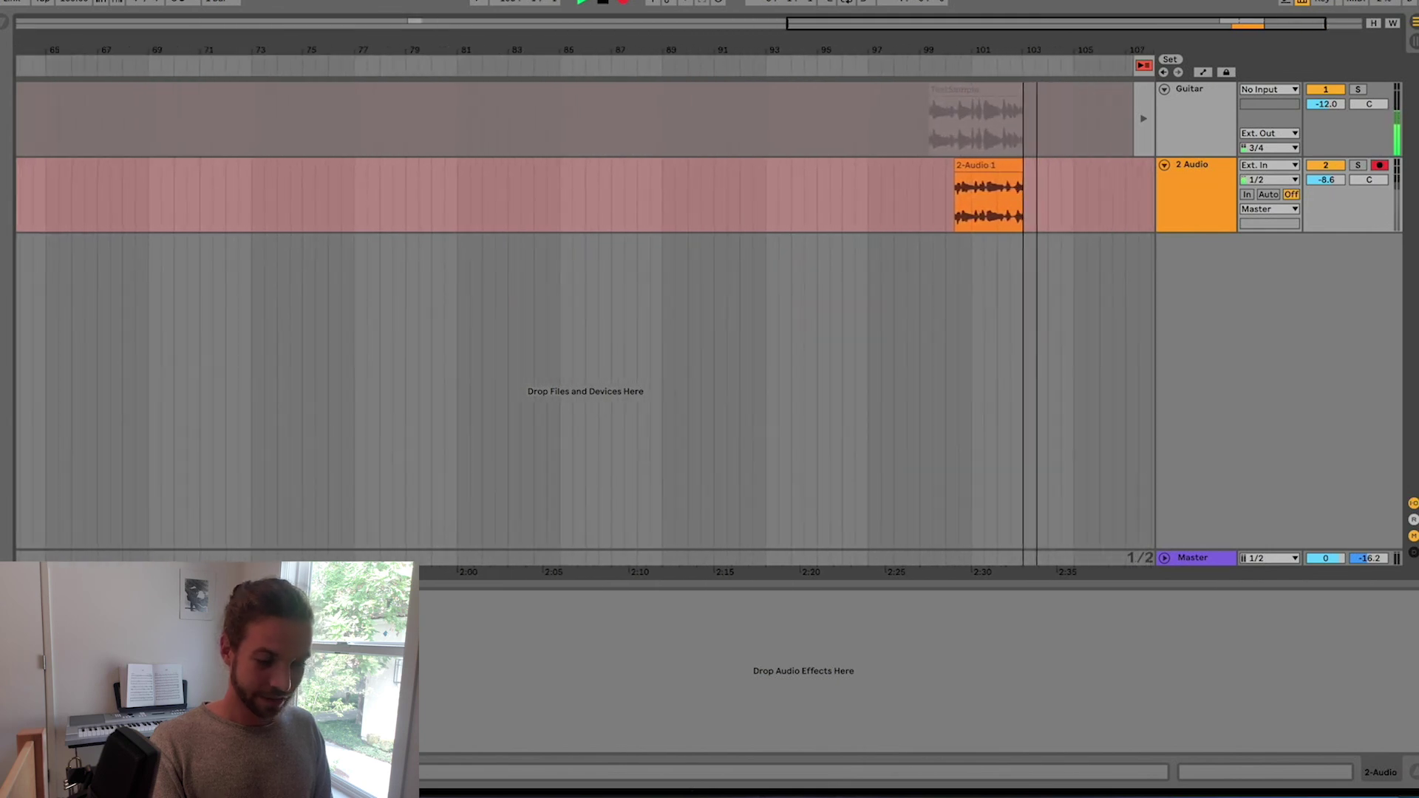
drag(1037, 45, 963, 45)
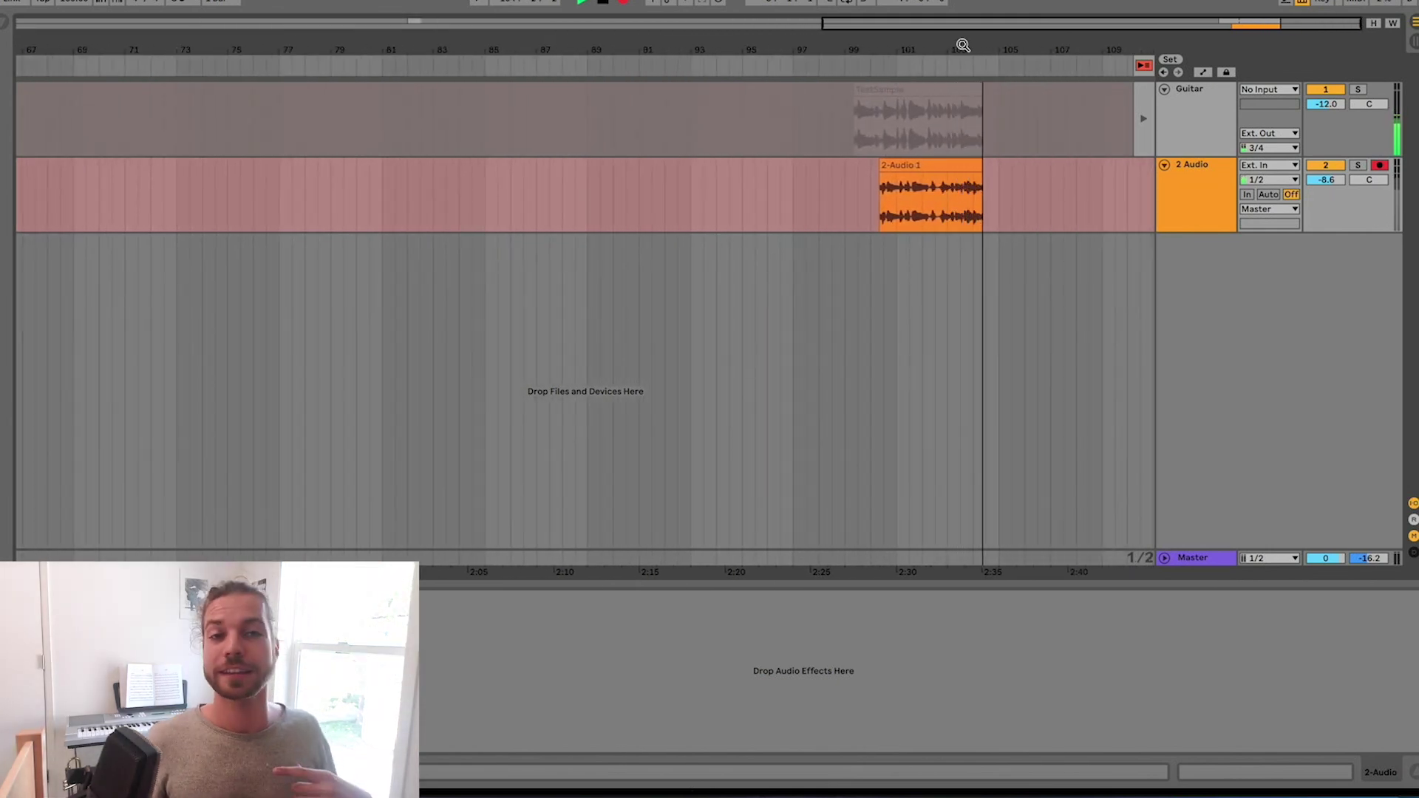